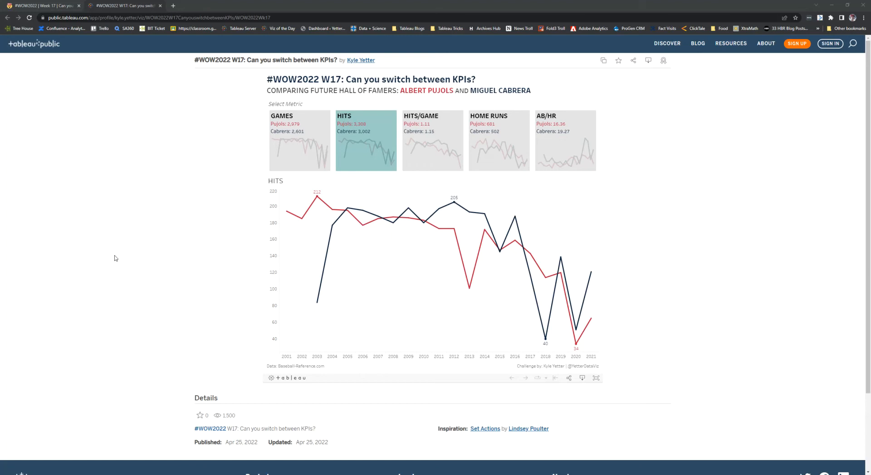
- Compare the published KPI-switching dashboard with the worksheet's available fields
key(alt+Tab)
key(alt+Tab)
key(alt+Tab)
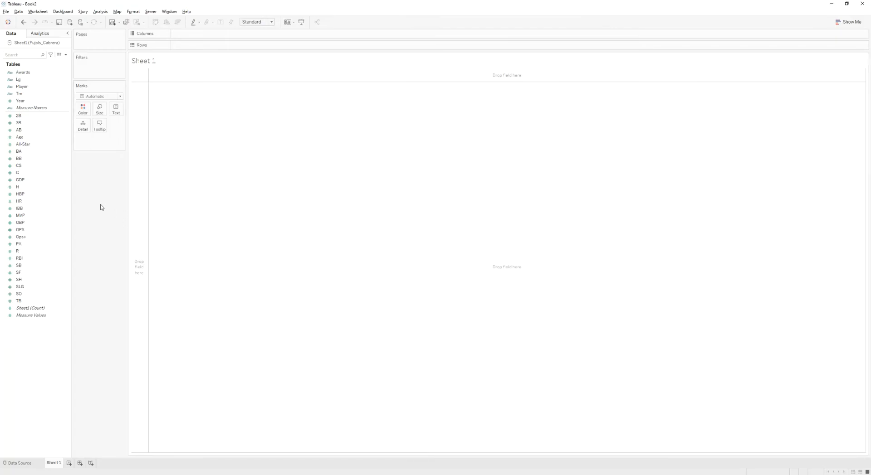
click(63, 281)
click(62, 266)
key(alt+Tab)
key(alt+Tab)
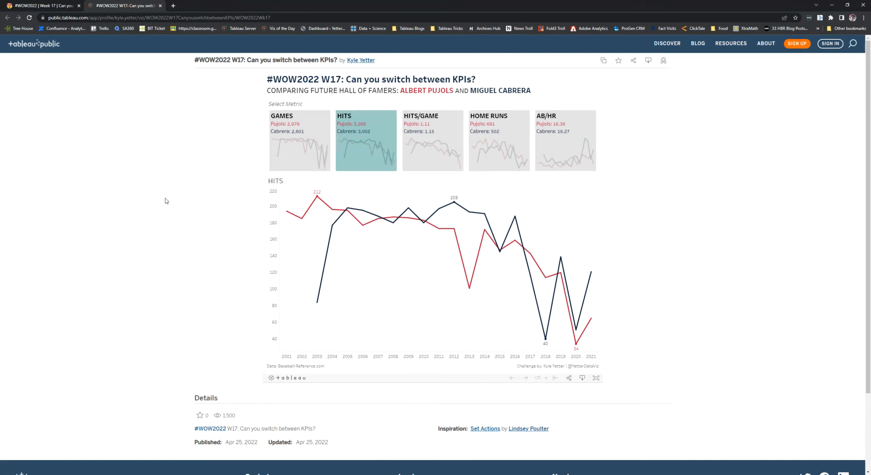
key(alt+Tab)
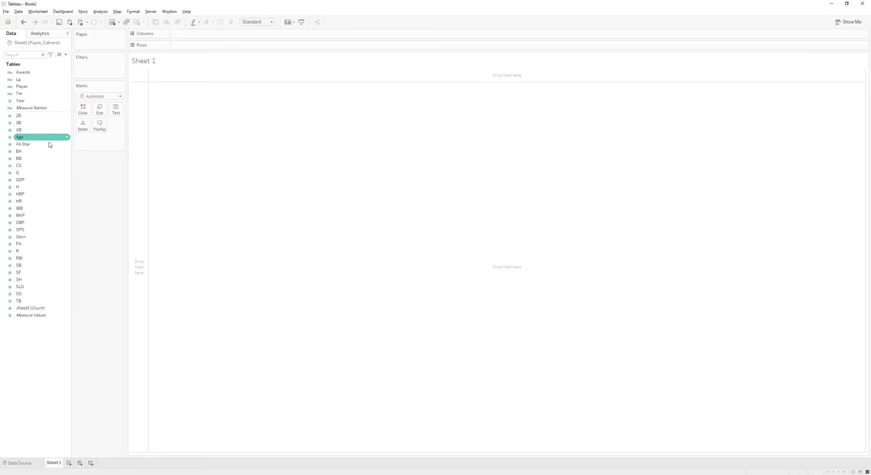
- Create a new calculated field named Metric
right_click(36, 331)
click(61, 337)
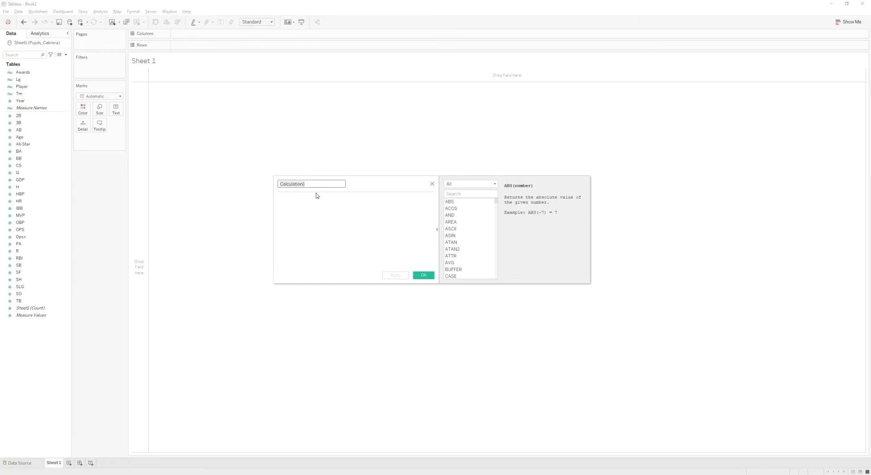
text(Metric)
key(Tab)
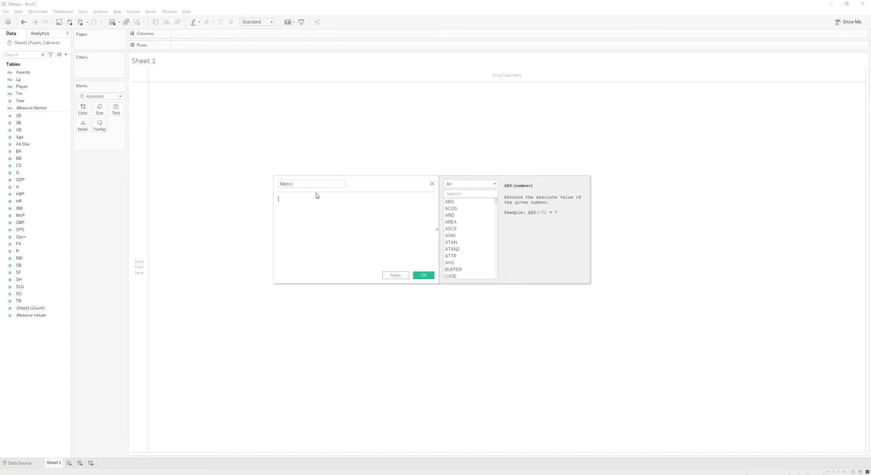
- Begin the formula CASE [Year] with when 2021 = 'Games' and when 2020 = 'Hits'
text(CASE)
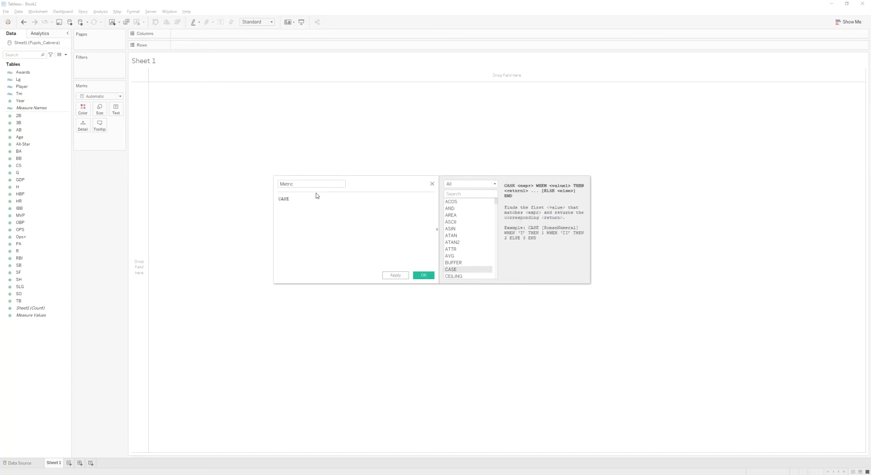
text( yea)
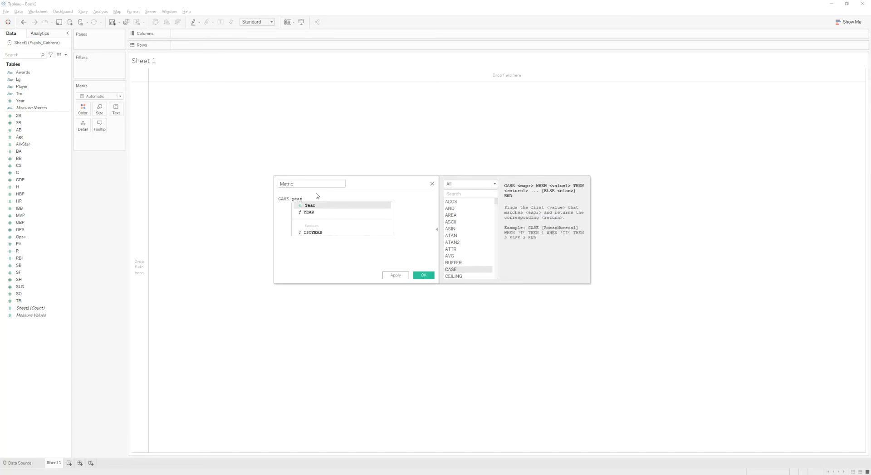
text(r)
key(Return)
key(Return)
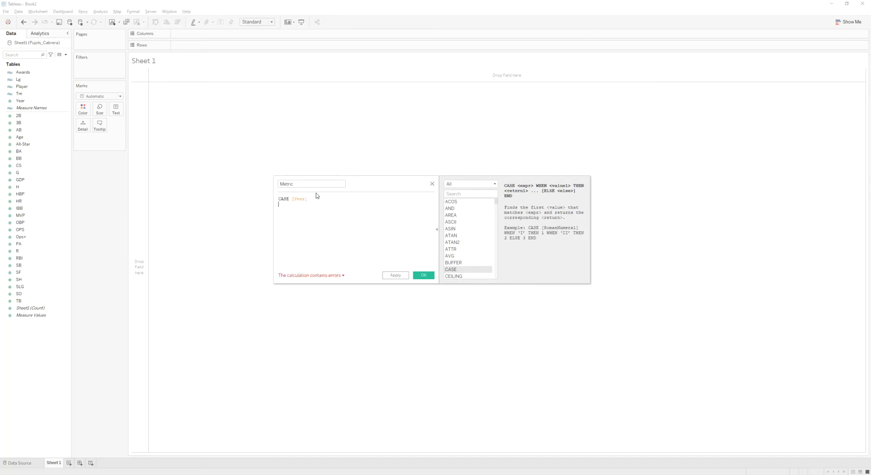
text(wh)
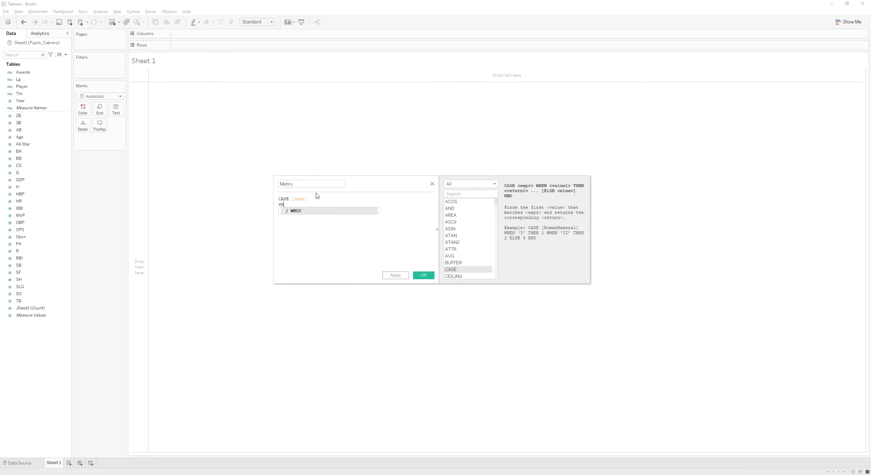
text(en 2021)
text( = 'Hits' )
text(when 2020 =)
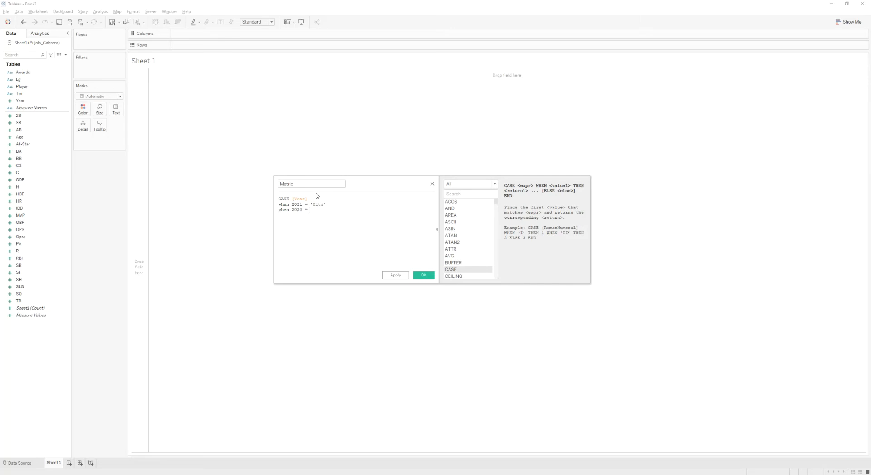
text( 'Games')
key(Return)
double_click(320, 210)
key(ctrl+c)
double_click(318, 205)
key(ctrl+v)
double_click(320, 210)
text(Hits' when 2019 = 'Hits/Game')
- Add cases 2019 'Hits/Game', 2018 'Home Runs', 2017 'At Bats/Home Run' and close the formula with END
key(Return)
text(when 2018 = 'Home Runs')
key(Return)
text(when 2017 =)
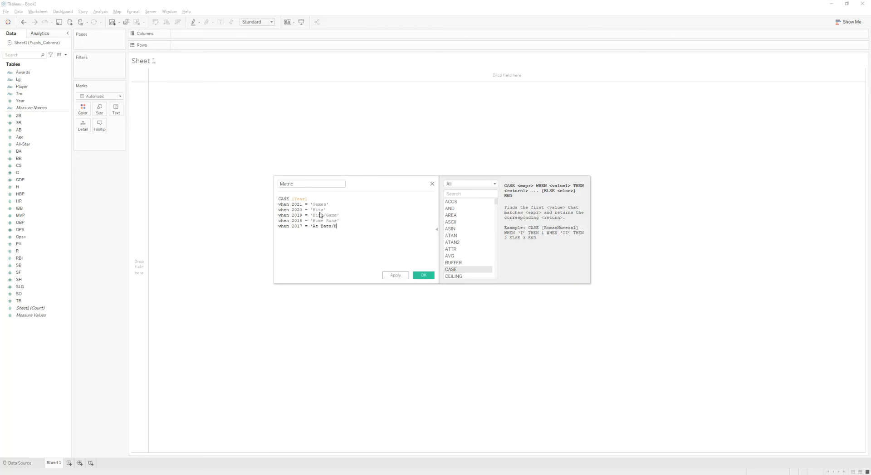
text('At Bats/Home Run')
key(Return)
text(END)
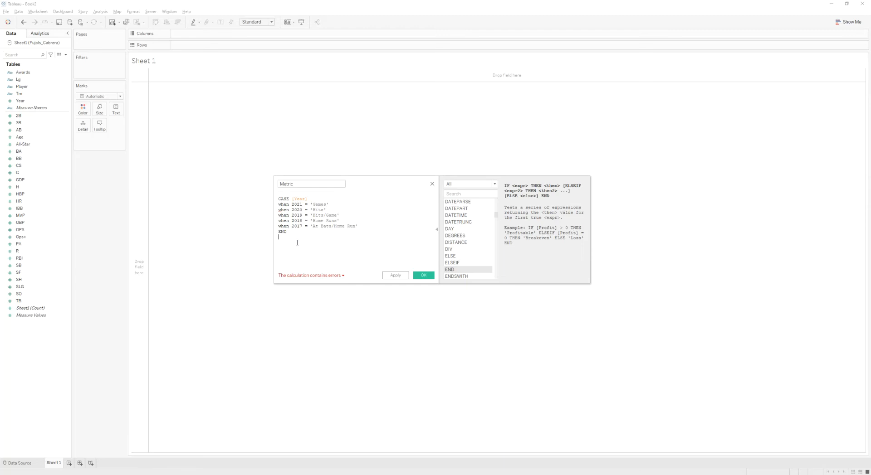
key(Return)
key(Return)
text(year)
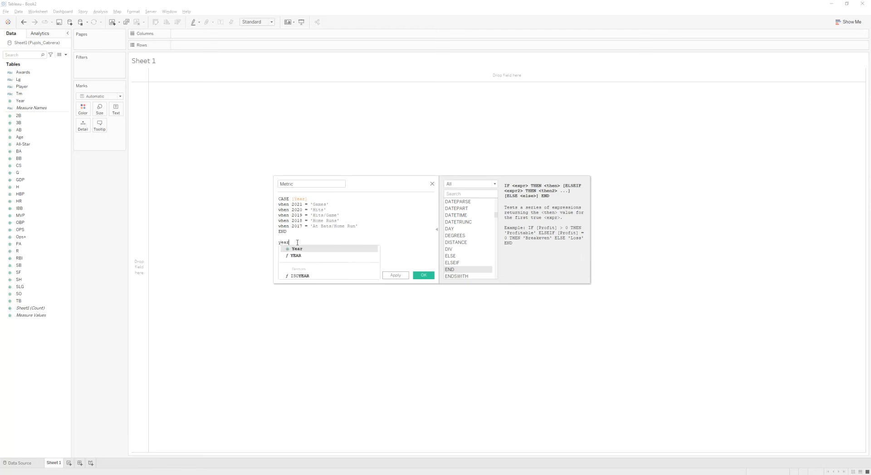
key(Return)
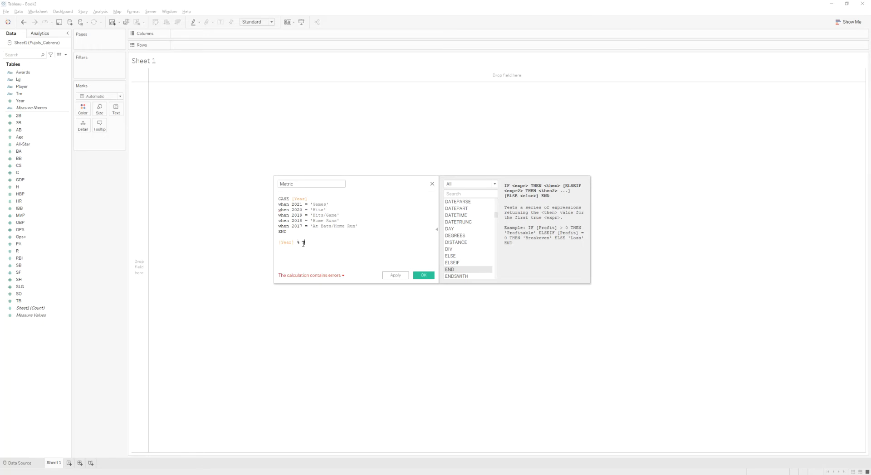
text(+ 1)
drag(318, 242, 278, 243)
key(BackSpace)
- Replace each '=' in the WHEN clauses with THEN and save the Metric calculation
click(295, 278)
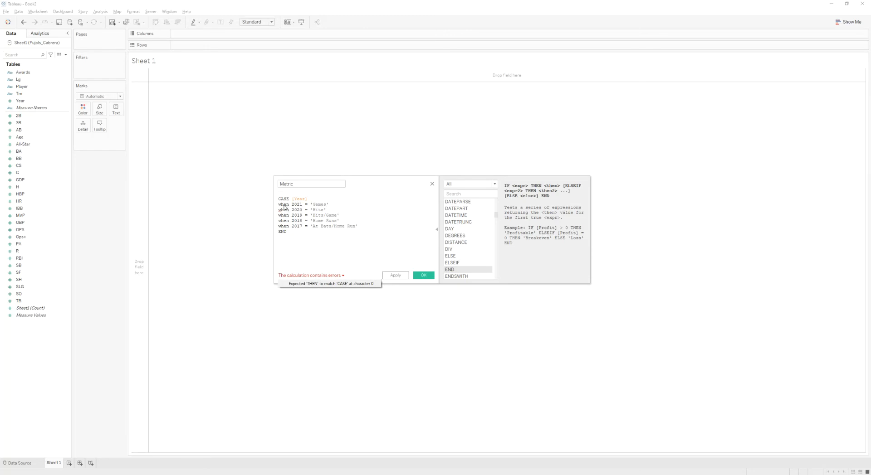
click(304, 205)
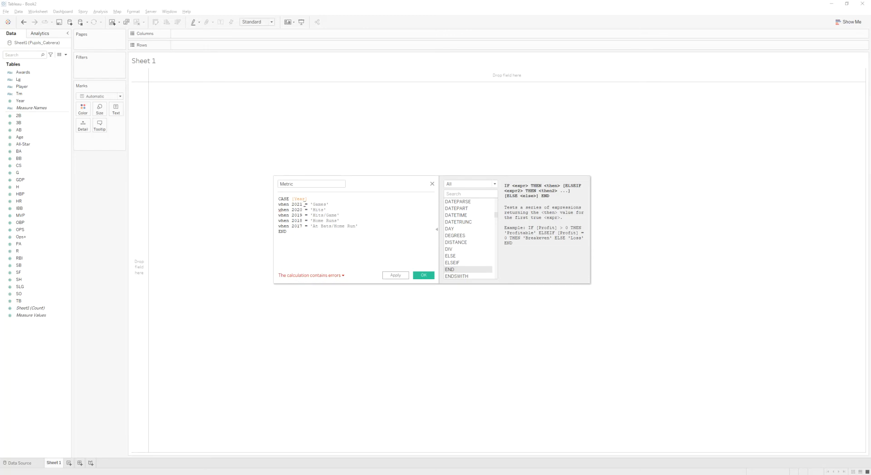
text(then)
key(Return)
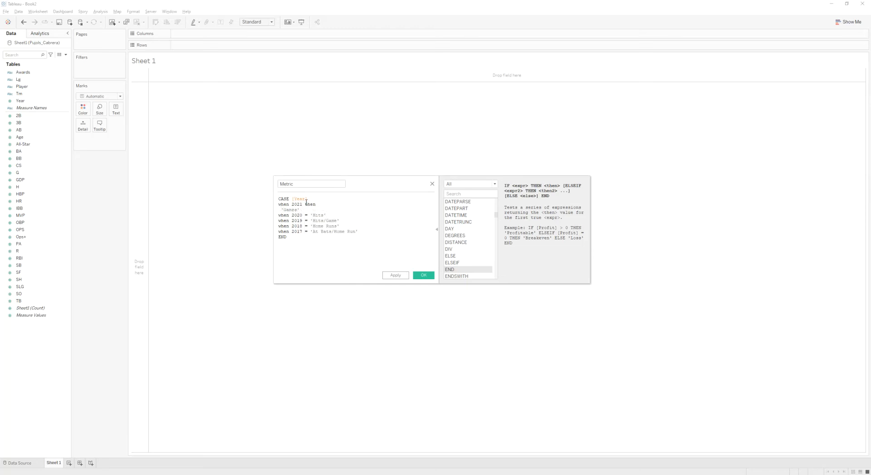
key(BackSpace)
double_click(307, 210)
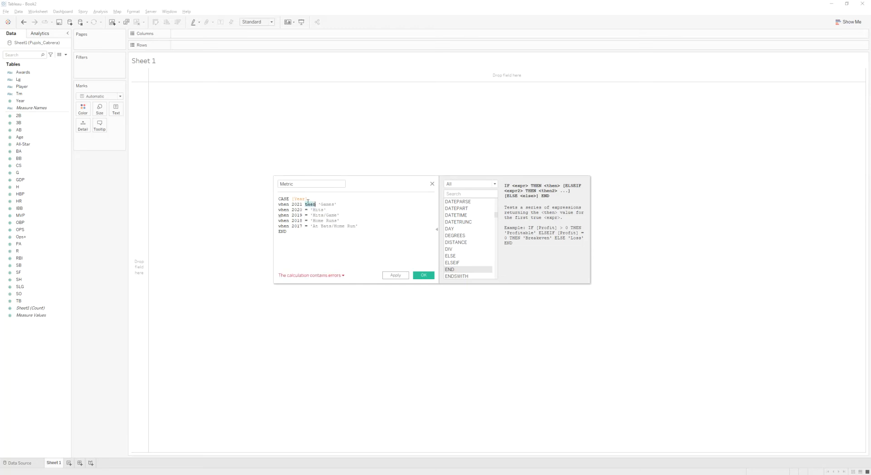
text(then)
double_click(307, 215)
text(then)
double_click(307, 220)
text(then)
key(Delete)
key(ctrl+Left)
key(Right)
key(Right)
key(Right)
double_click(306, 226)
text(then)
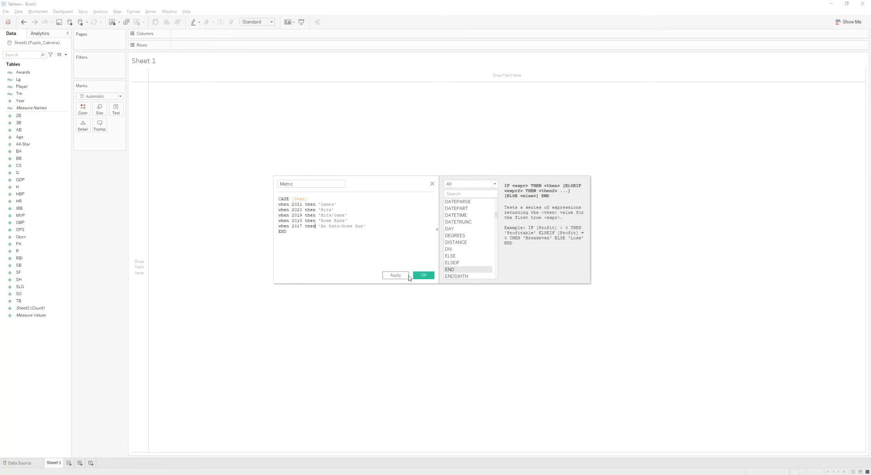
click(423, 276)
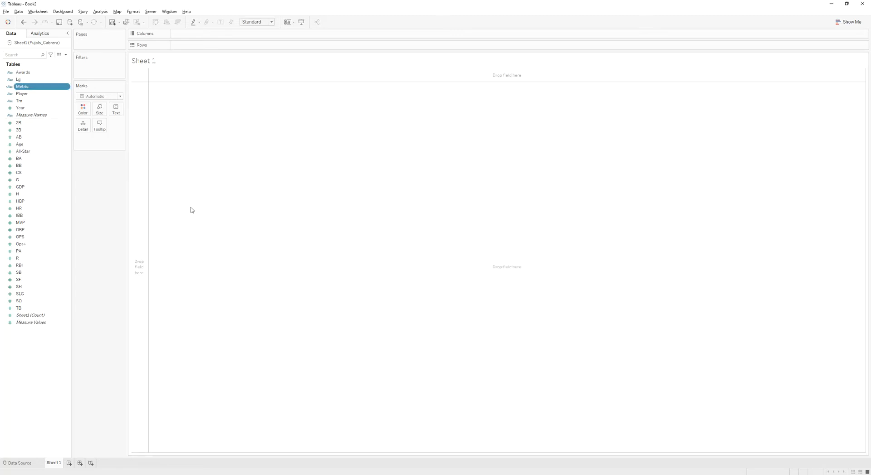
- Place Metric on Columns and exclude the Null value
drag(38, 87, 195, 34)
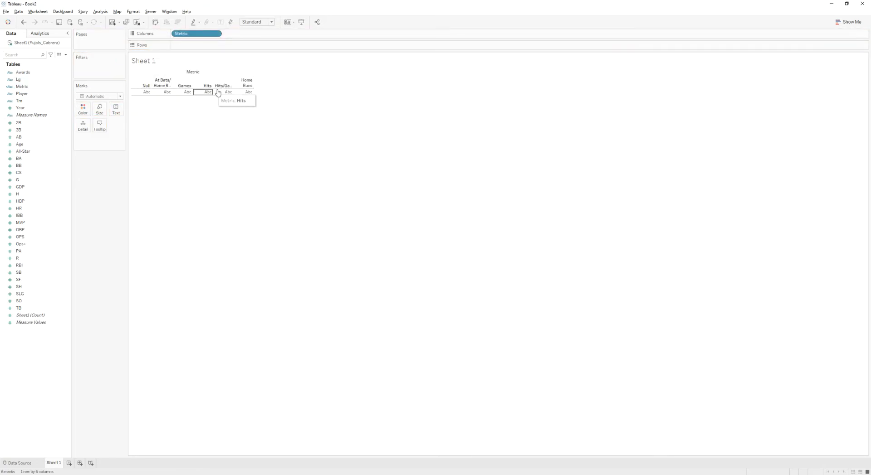
click(146, 86)
right_click(146, 86)
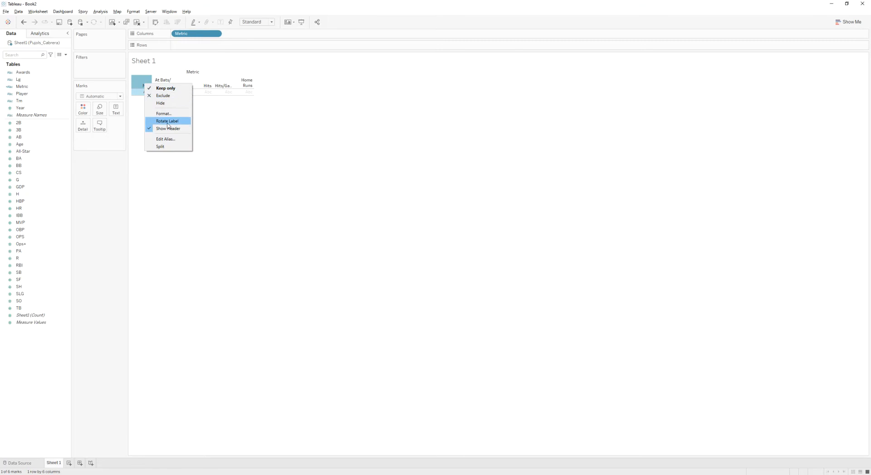
click(163, 96)
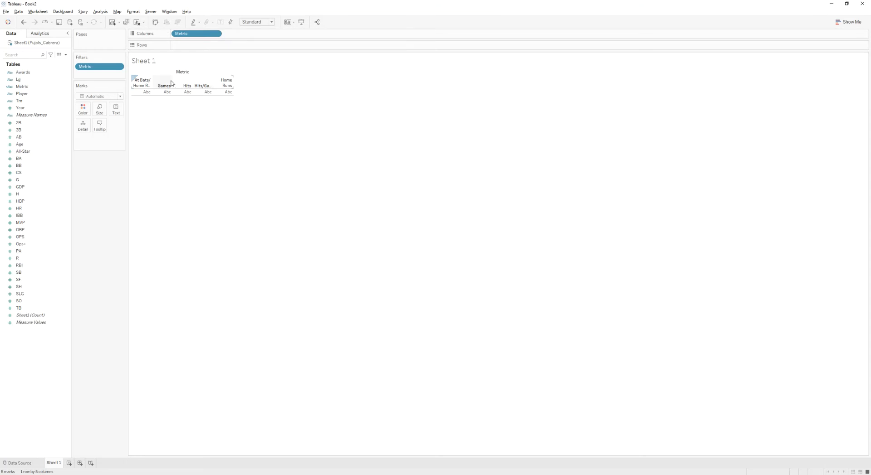
- Move the At Bats/Home Run column to the end, checking the order against the reference dashboard
drag(144, 86, 232, 89)
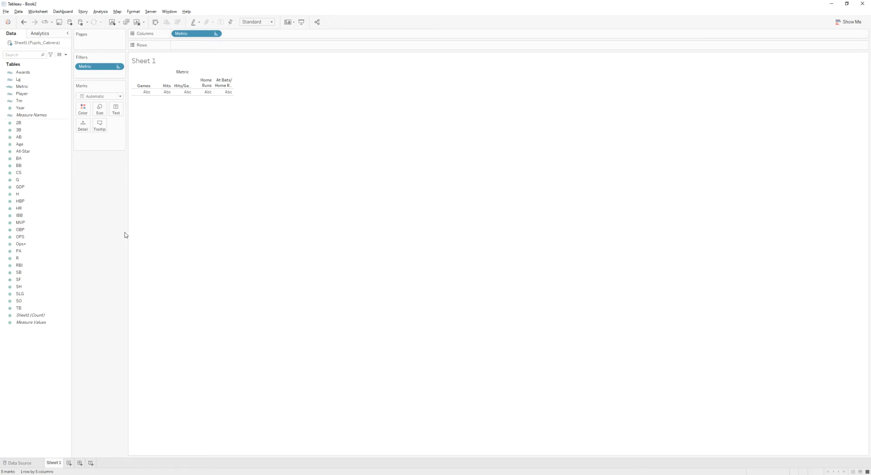
key(alt+Tab)
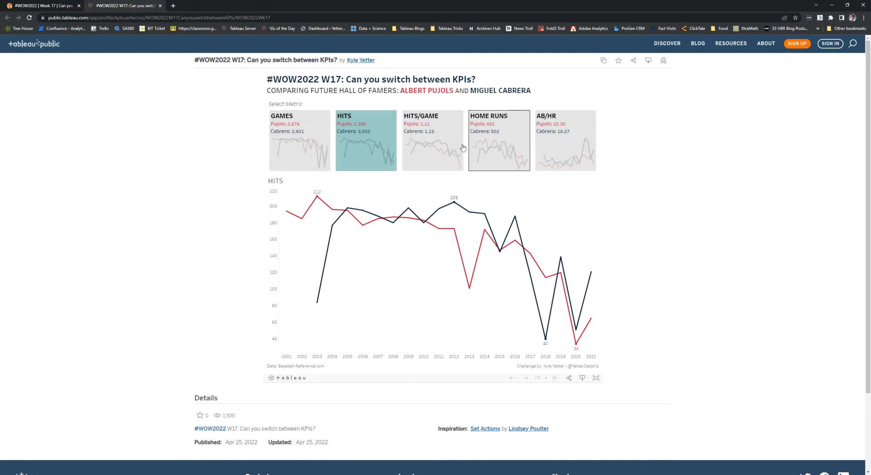
key(alt+Tab)
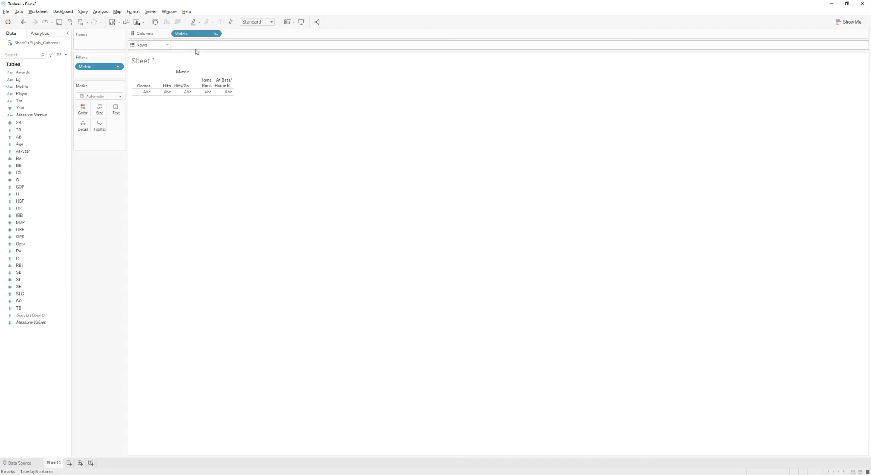
- Add an ad-hoc MIN(1) measure to Rows
double_click(198, 45)
text(min(10))
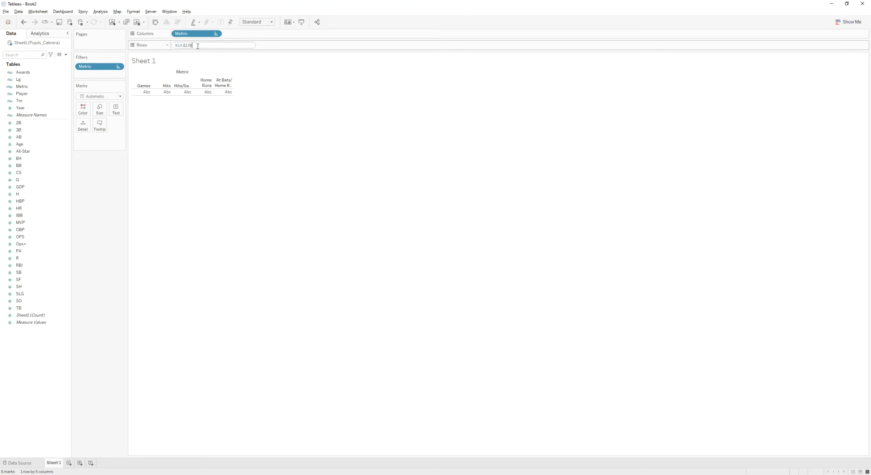
key(BackSpace)
key(BackSpace)
text())
key(Return)
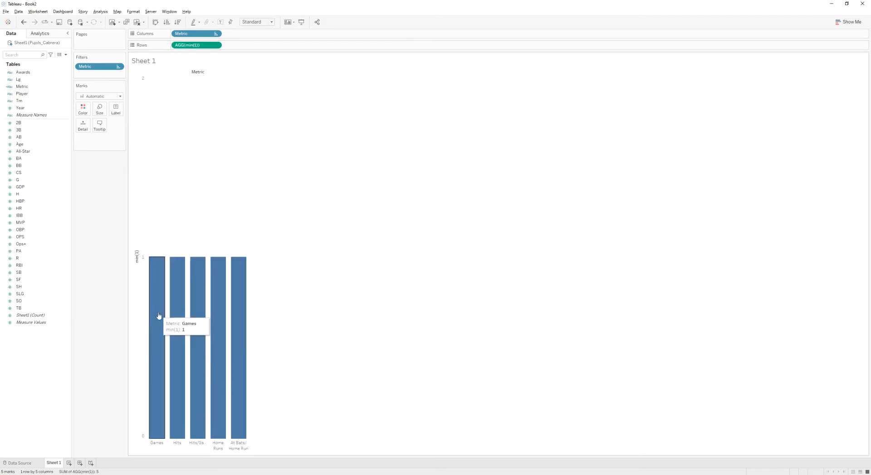
- Fit the view to Entire View and fix the min(1) axis range from 0 to 1
click(259, 22)
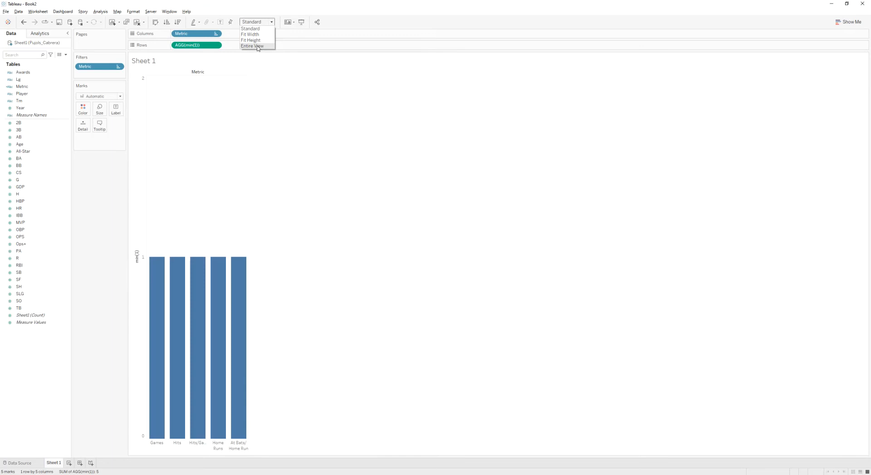
click(253, 46)
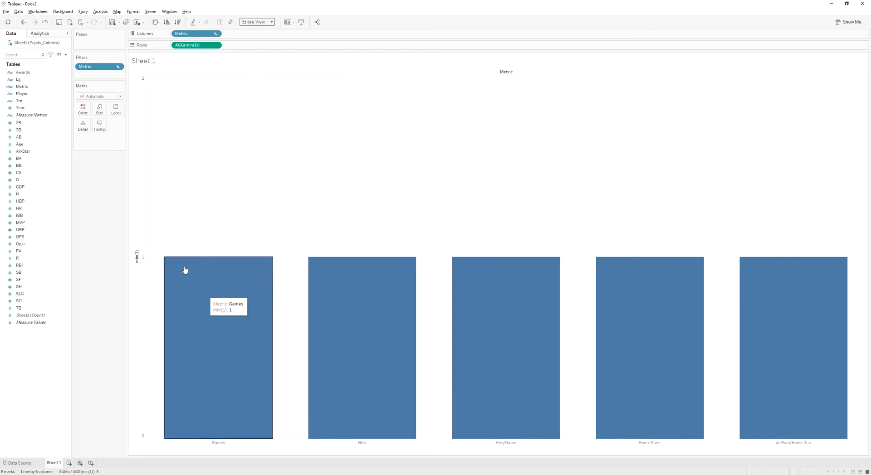
right_click(143, 217)
click(158, 221)
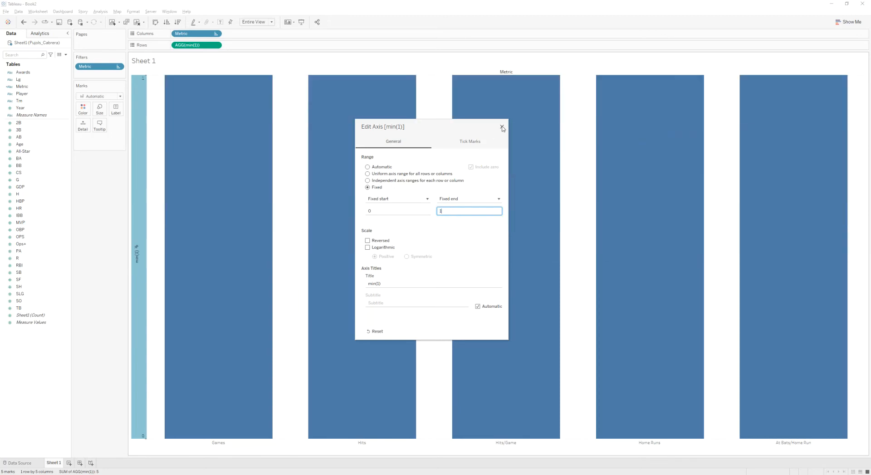
click(502, 127)
- Hide the min(1) axis header and enlarge the bar size
right_click(138, 198)
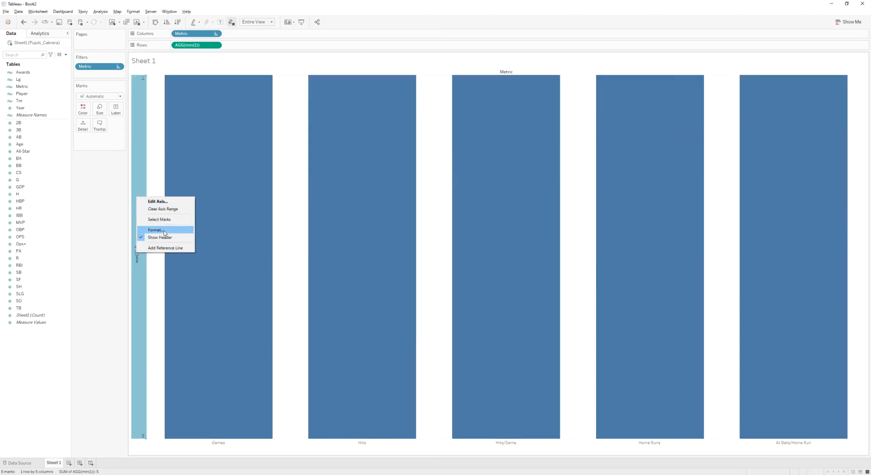
click(157, 231)
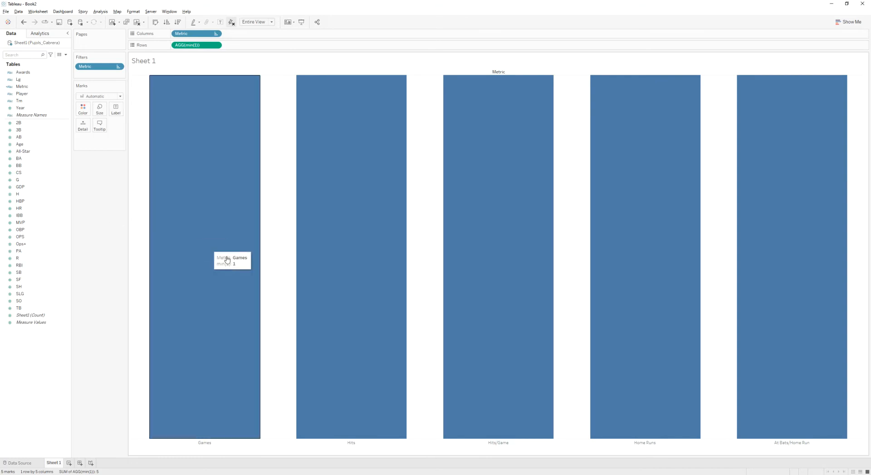
click(99, 109)
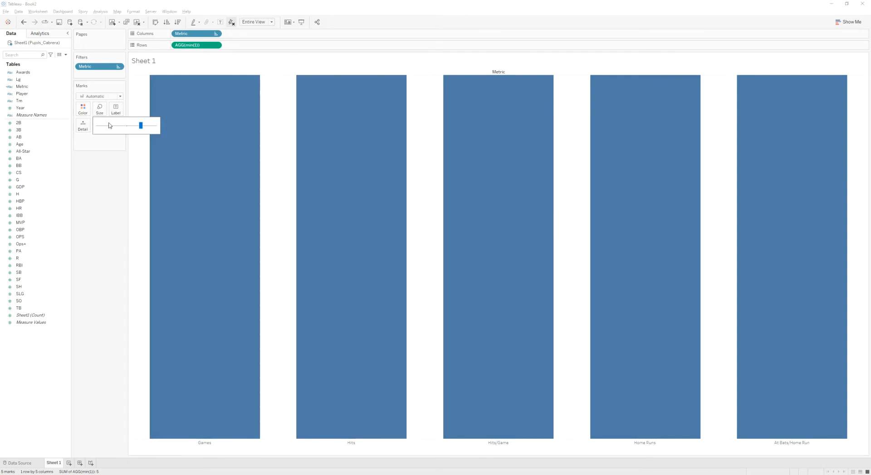
drag(138, 128, 151, 129)
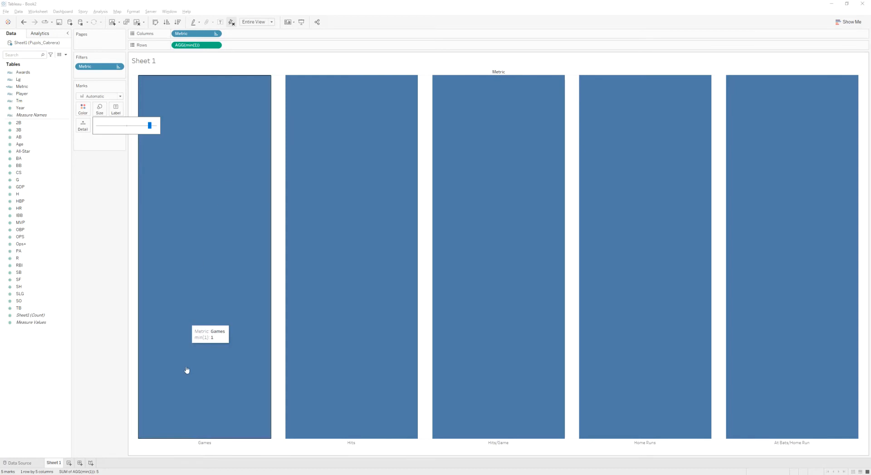
- Hide the Metric headers and show Metric as mark labels aligned to the top left
right_click(205, 451)
click(219, 425)
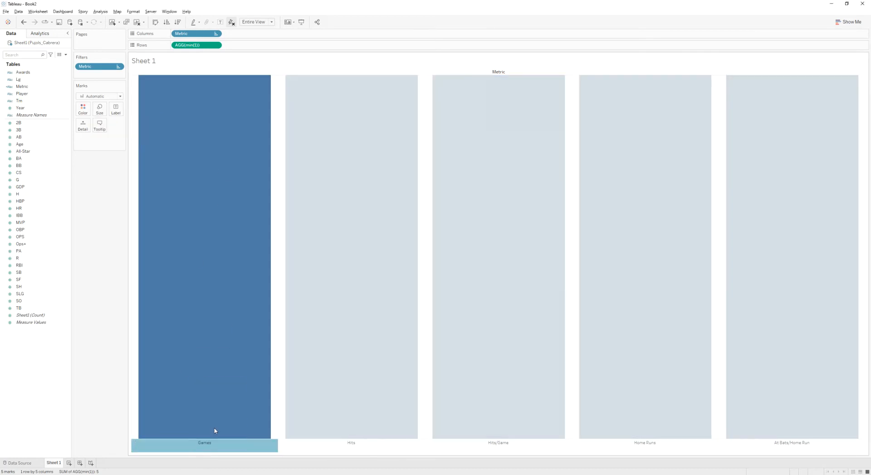
drag(192, 38, 114, 110)
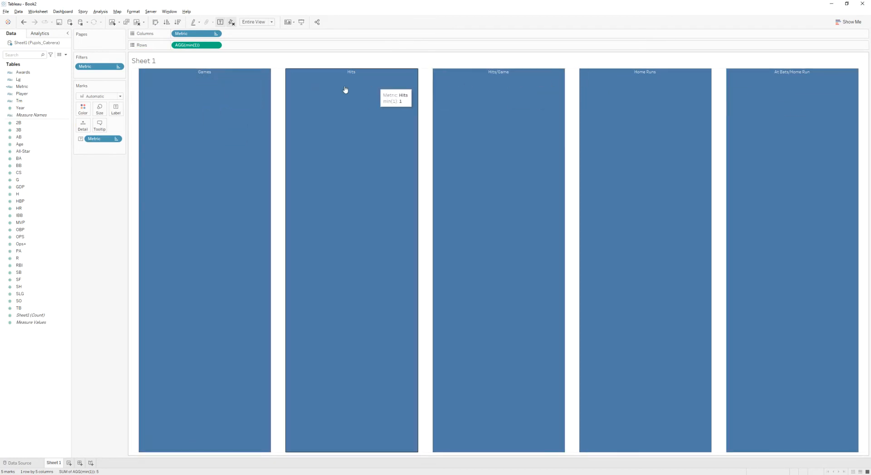
click(116, 110)
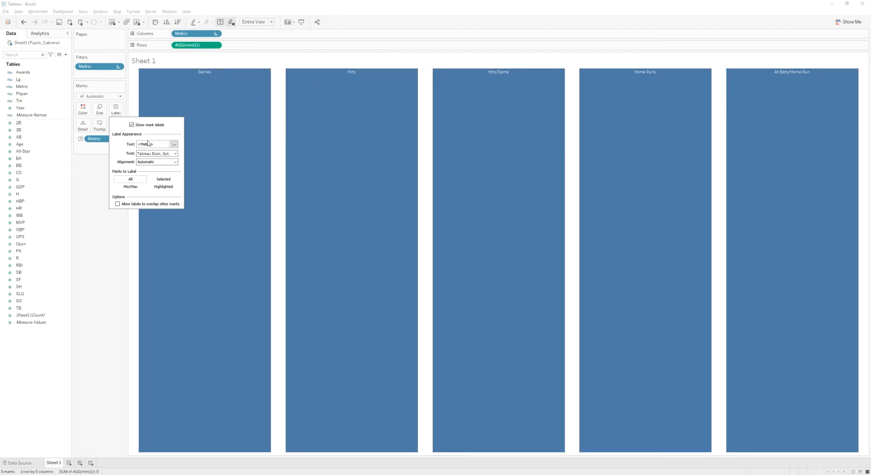
click(165, 162)
click(145, 189)
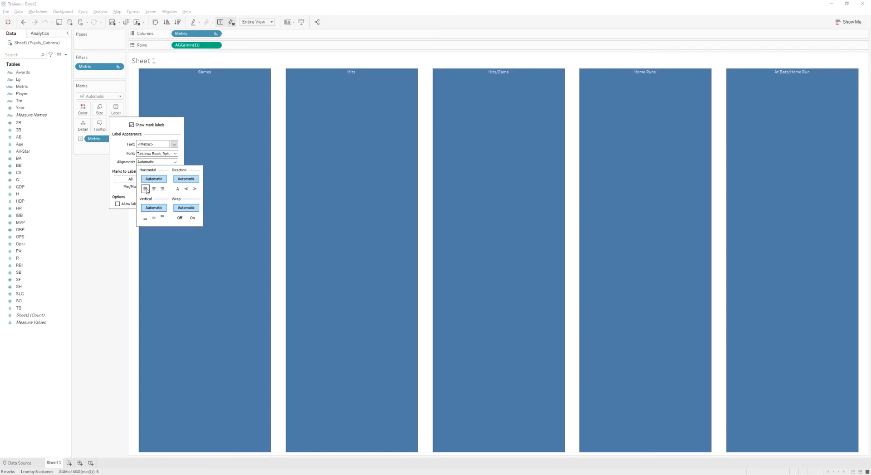
click(162, 217)
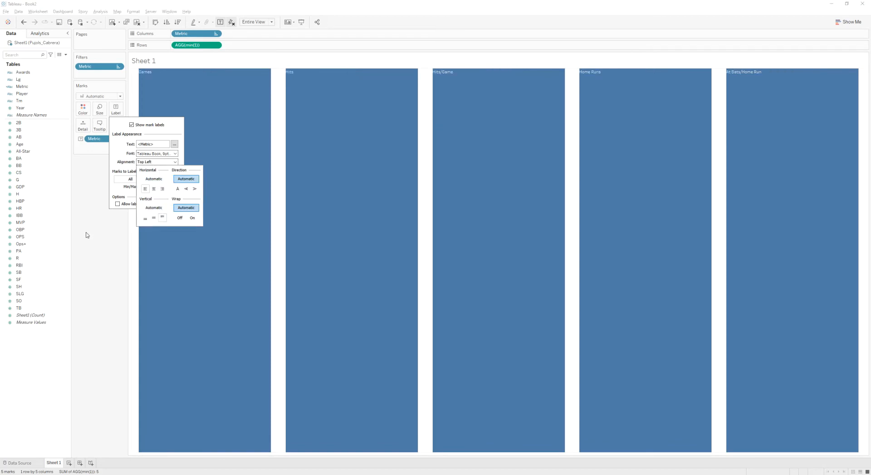
click(81, 195)
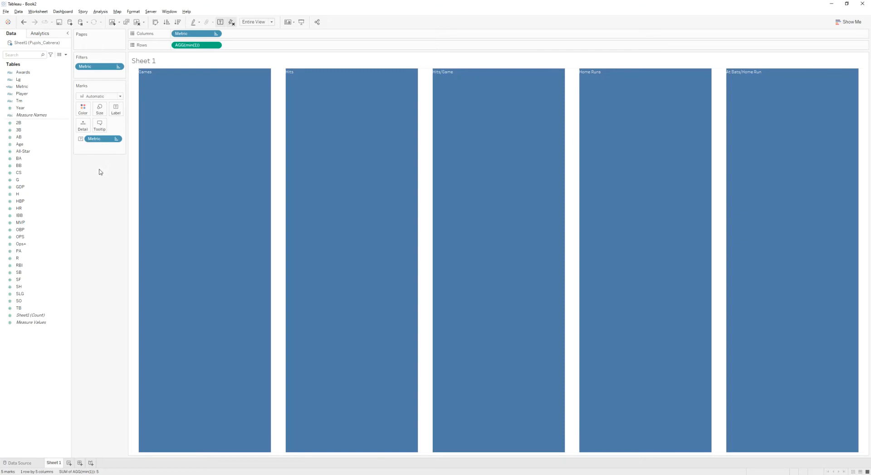
- Check the metric tiles on the reference dashboard in the browser
mouse_move(166, 119)
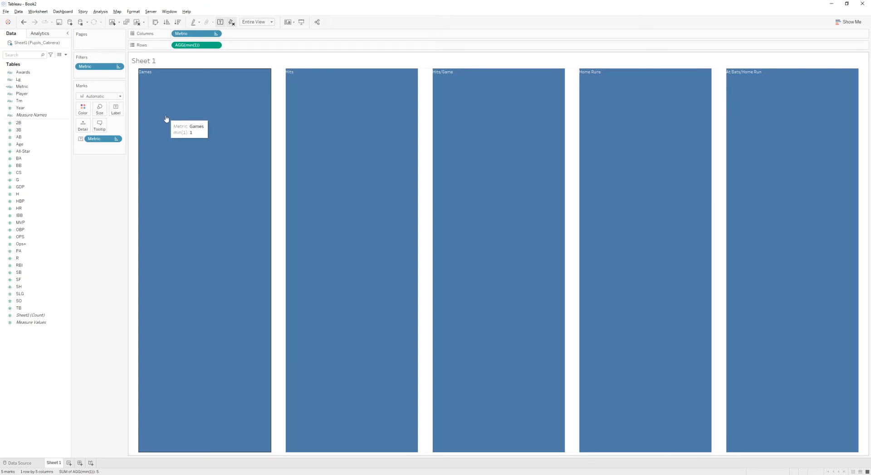
key(alt+Tab)
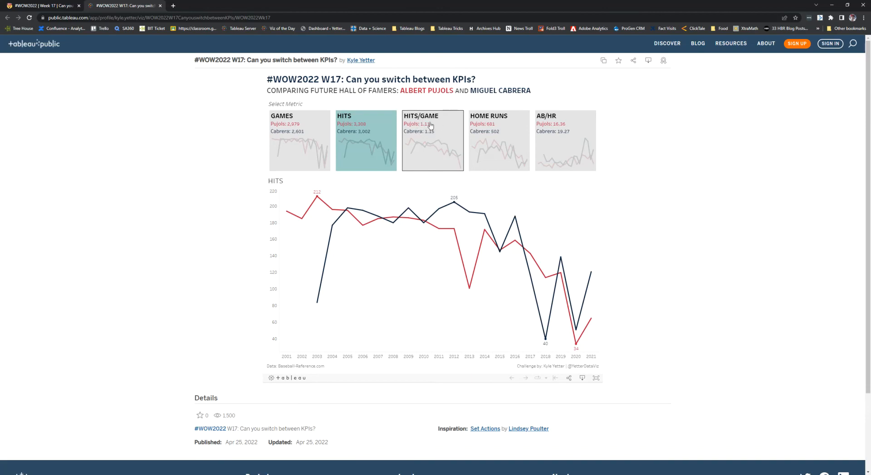
key(alt+Tab)
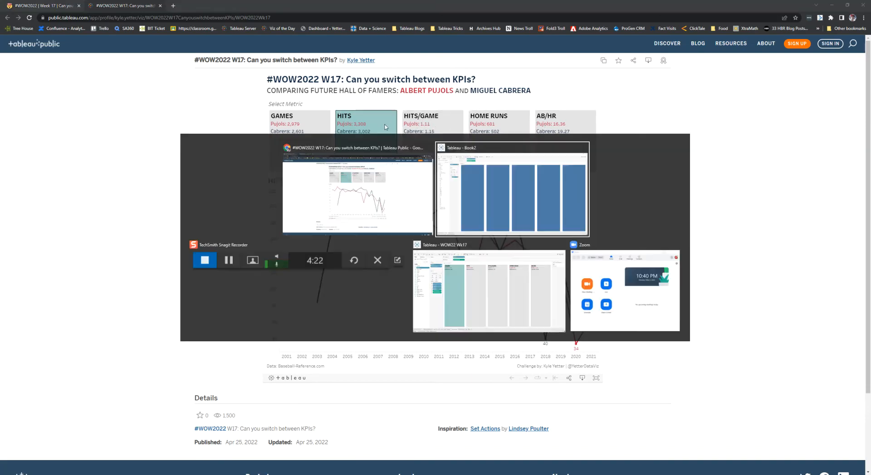
- Create a calculated field H/G defined as SUM([H])/SUM([G])
right_click(44, 353)
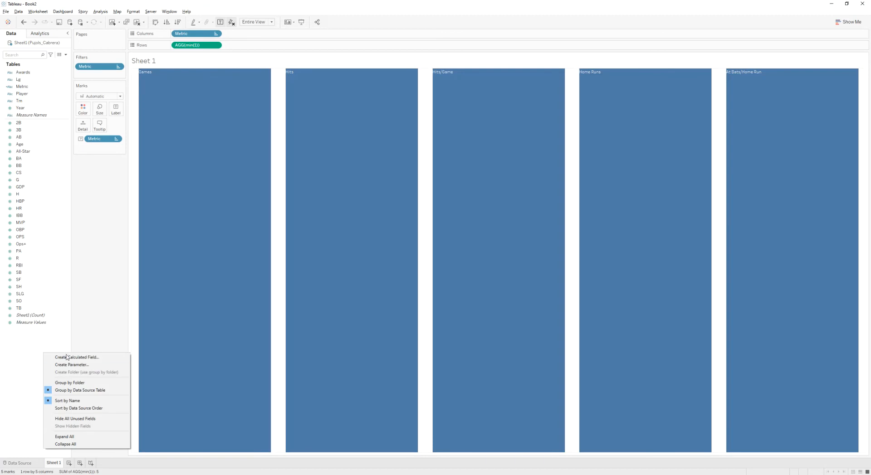
click(68, 358)
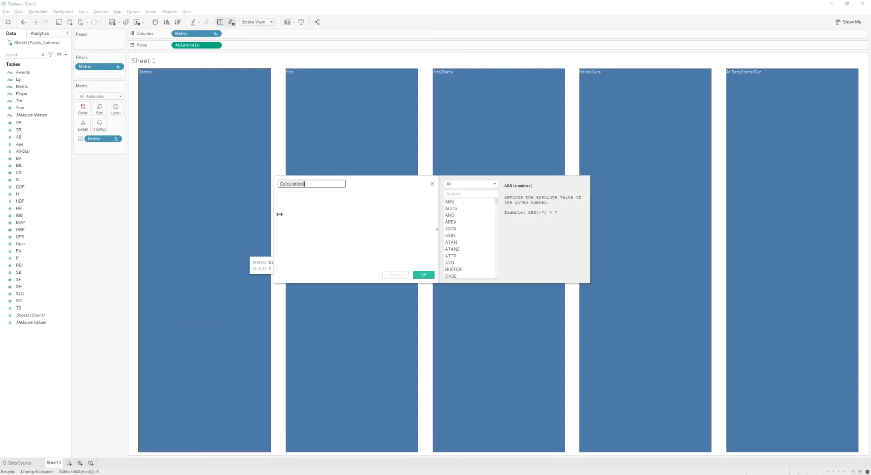
text(H/G)
click(312, 195)
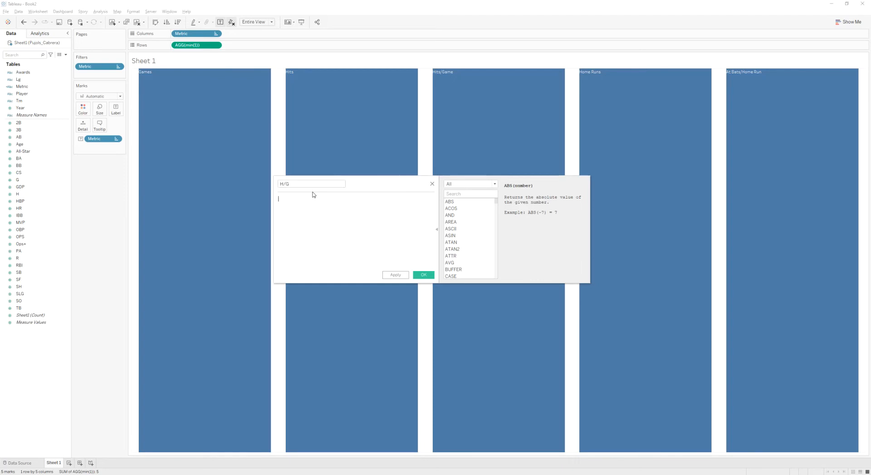
text(sum)
key(Return)
text(h)
key(Return)
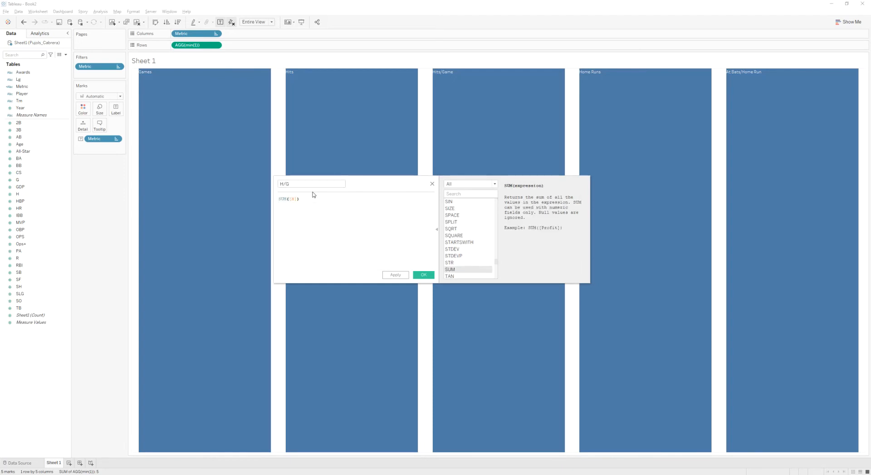
text(/sum)
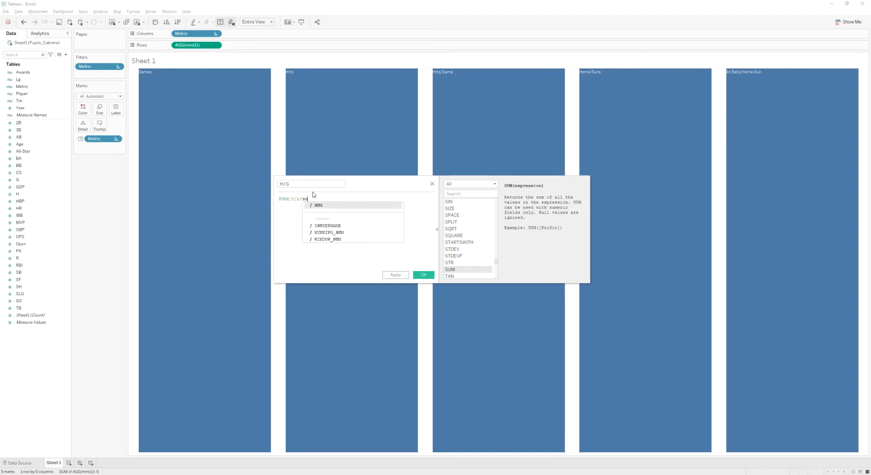
key(Return)
text(g)
key(Return)
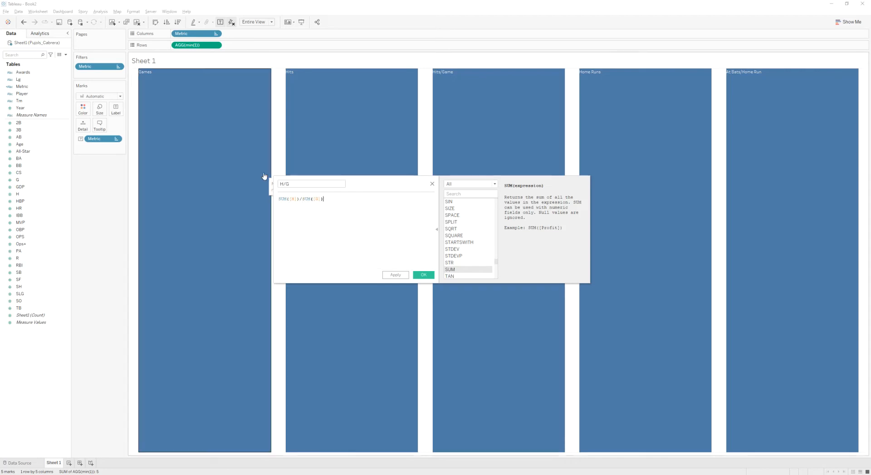
click(423, 274)
- Create a calculated field AB/HR defined as SUM([AB])/SUM([HR])
right_click(42, 354)
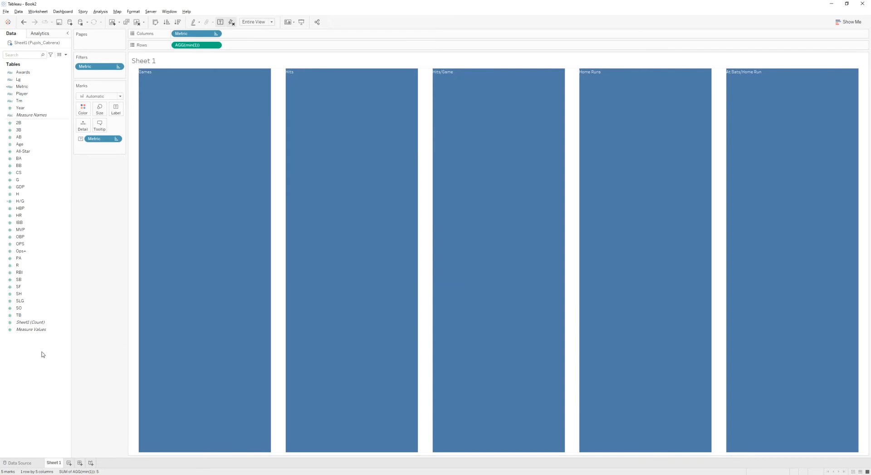
click(45, 356)
text(AB/HR)
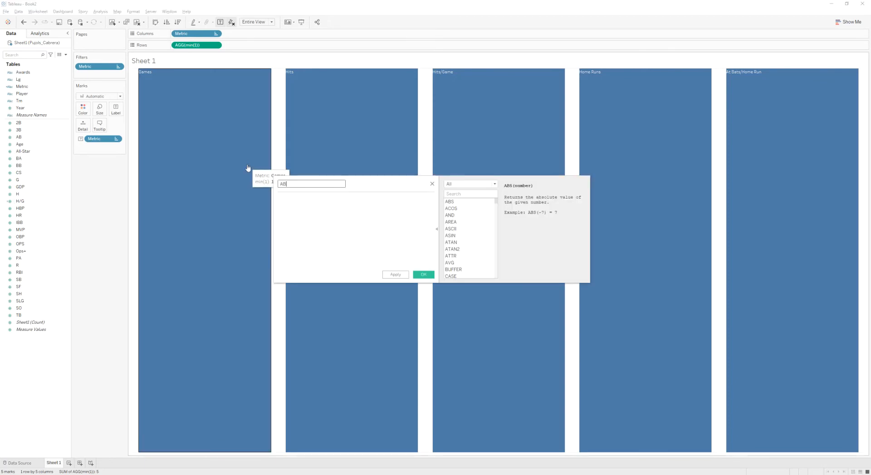
key(Tab)
text(su)
key(Return)
text(ab)
key(Return)
text(/su)
key(Return)
text(hr)
key(Return)
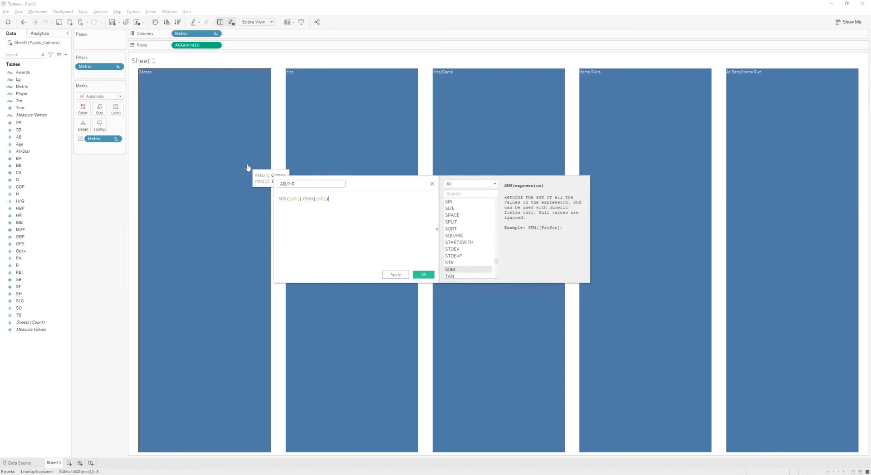
click(423, 275)
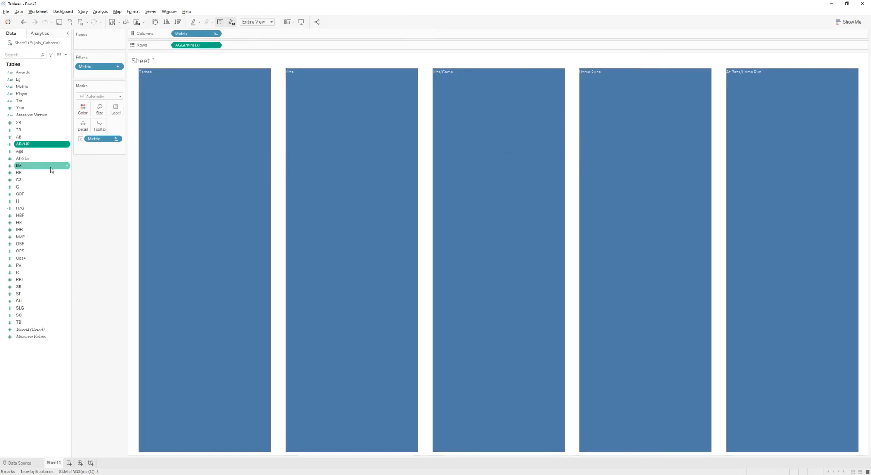
drag(27, 144, 121, 108)
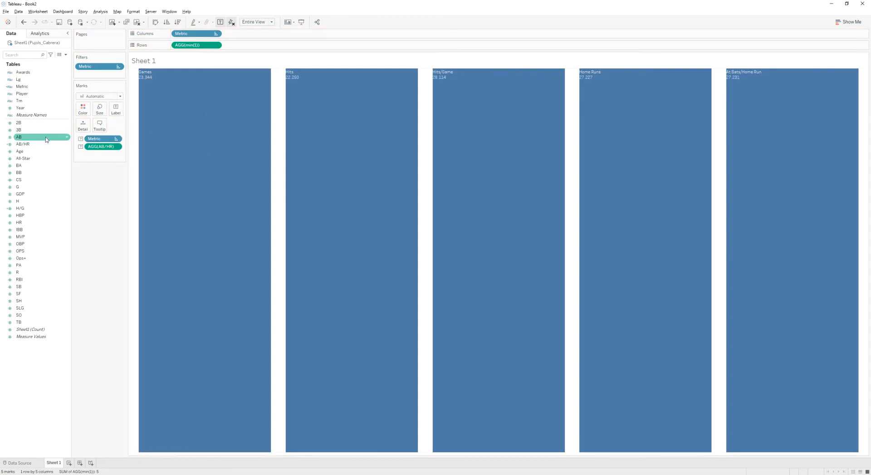
mouse_move(186, 98)
drag(109, 151, 101, 183)
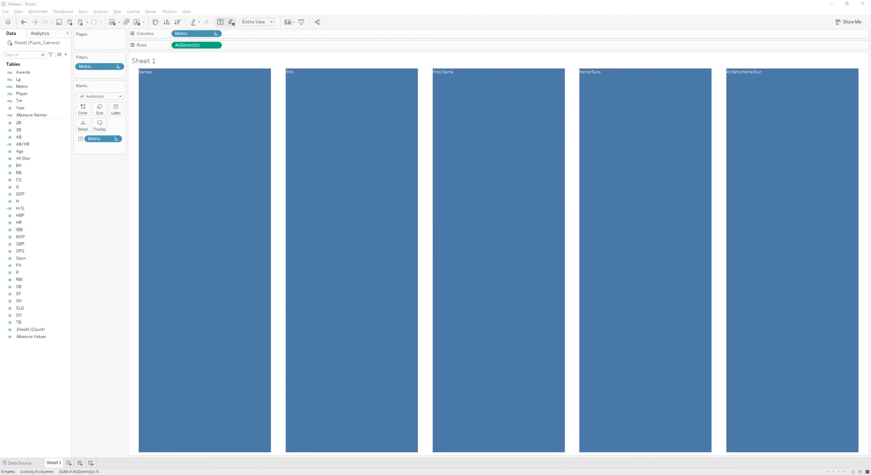
- Create a calculated field named Cabrera from a pasted IIF/CASE formula returning each Metric's FIXED Player value for Cabrera
drag(450, 193, 0, 241)
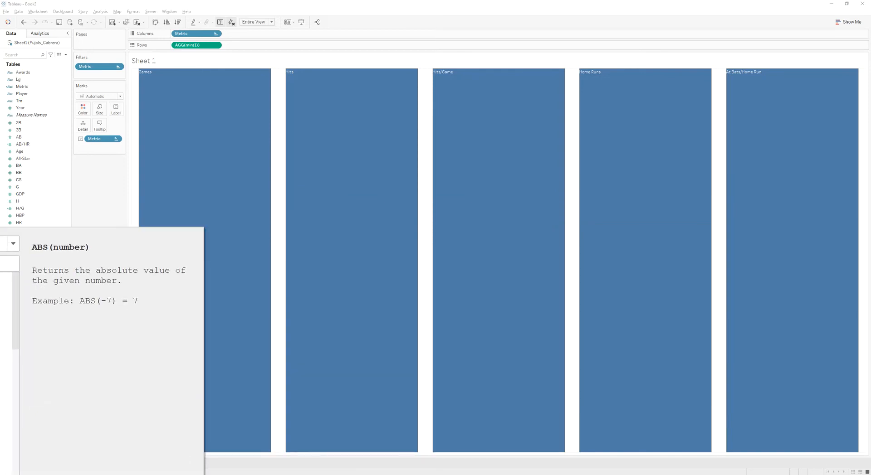
right_click(70, 366)
click(70, 367)
drag(0, 236, 484, 148)
click(245, 167)
text(IIF([Player]='Cabrera',     CASE [Metric]     when 'HITS' then { FIXED [Player]: SUM([H])}     when 'GAMES' then { FIXED [Player]: SUM([G])}     when 'HOME RUNS' then { FIXED [Player]: SUM([HR])}     when 'HITS/GAME' then -{ FIXED [Player]: SUM([H])}/{ FIXED [Player]: SUM([G])}     when 'AB/HR' then -{ FIXED [Player]: SUM([AB])}/{ FIXED [Player]: SUM([HR])}     END, NULL))
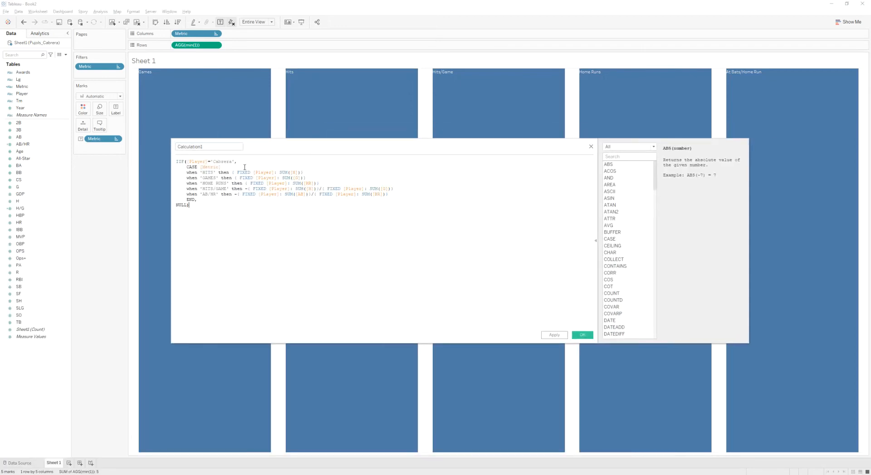
double_click(181, 146)
text(Cabrera)
- Review each CASE branch of the Cabrera formula and save the calculation
click(205, 168)
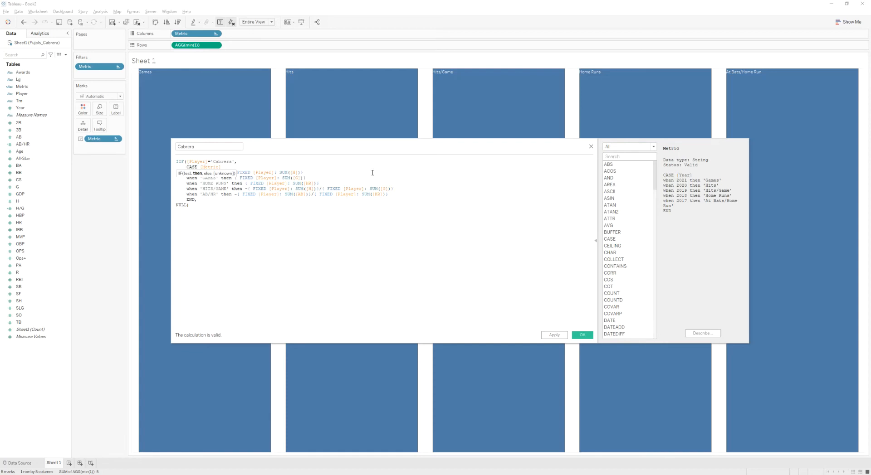
click(221, 205)
drag(303, 172, 233, 171)
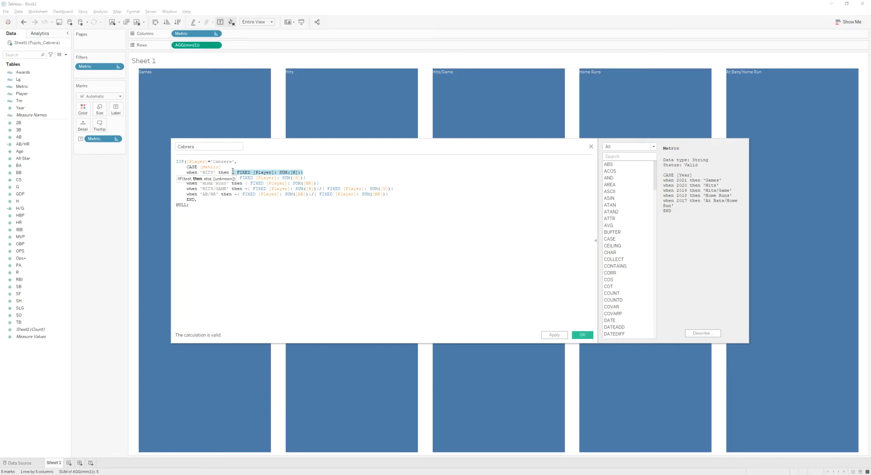
click(241, 208)
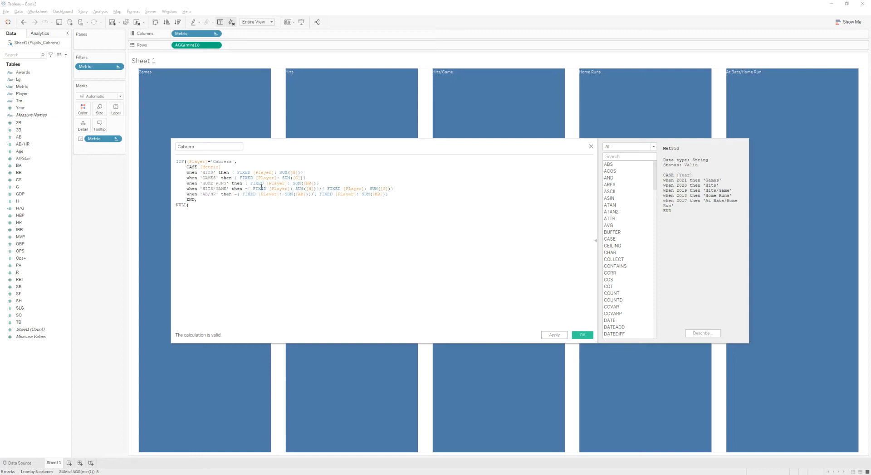
drag(248, 190, 318, 188)
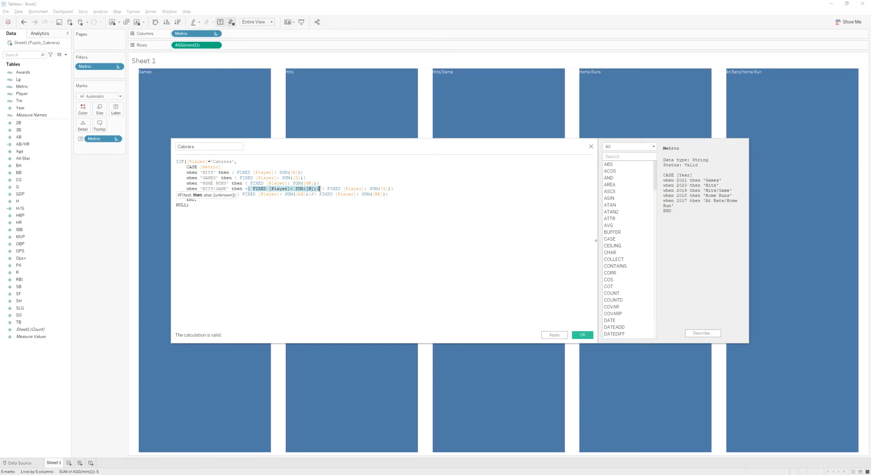
drag(321, 190, 395, 189)
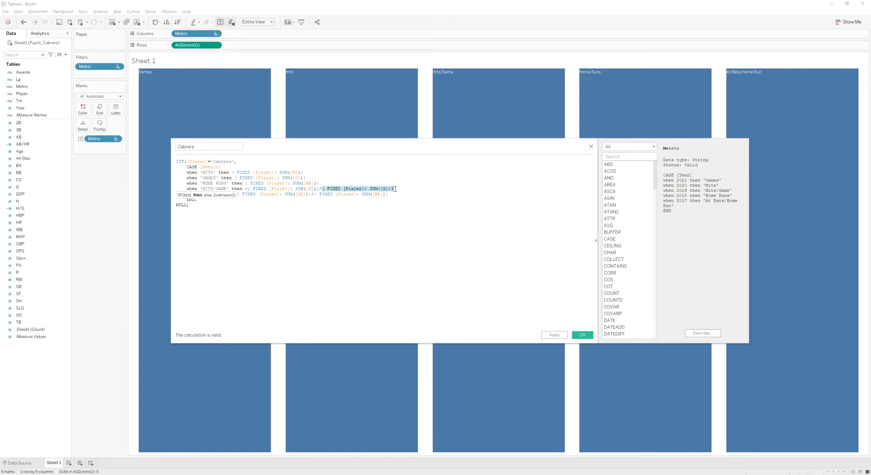
click(346, 205)
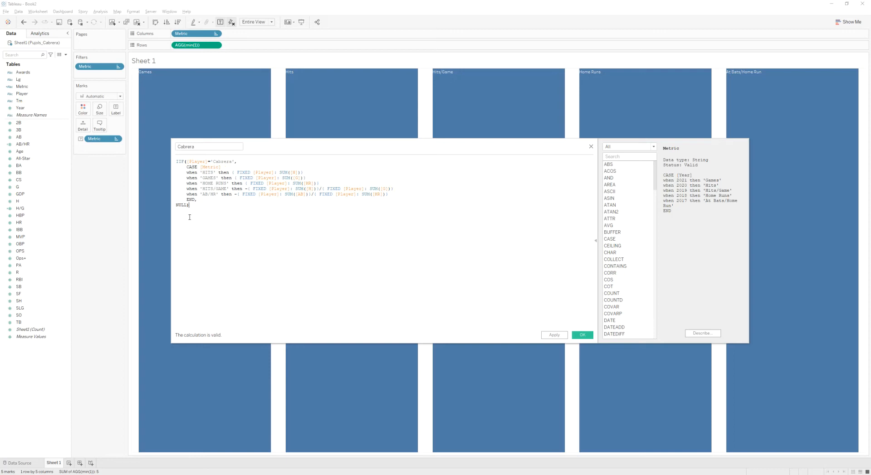
click(245, 189)
click(220, 210)
click(235, 194)
click(246, 218)
click(582, 335)
- Duplicate the Cabrera calculation as a new field named Pujols, replacing the player name in its formula with Pujols
right_click(31, 183)
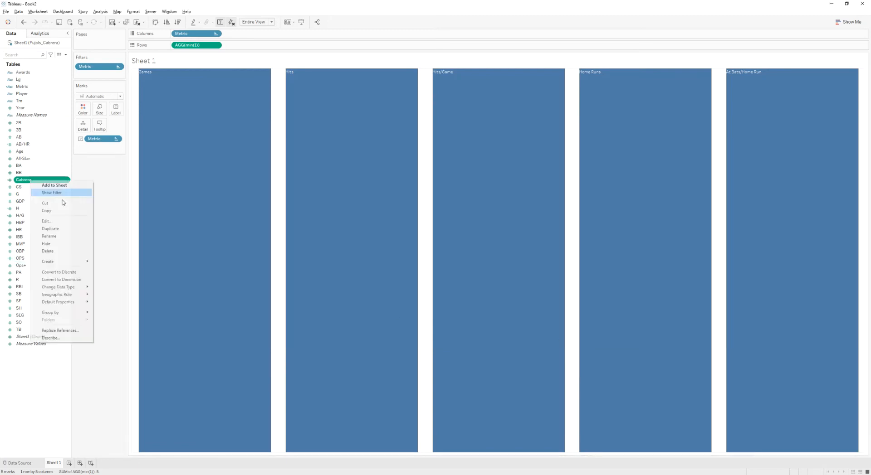
click(55, 231)
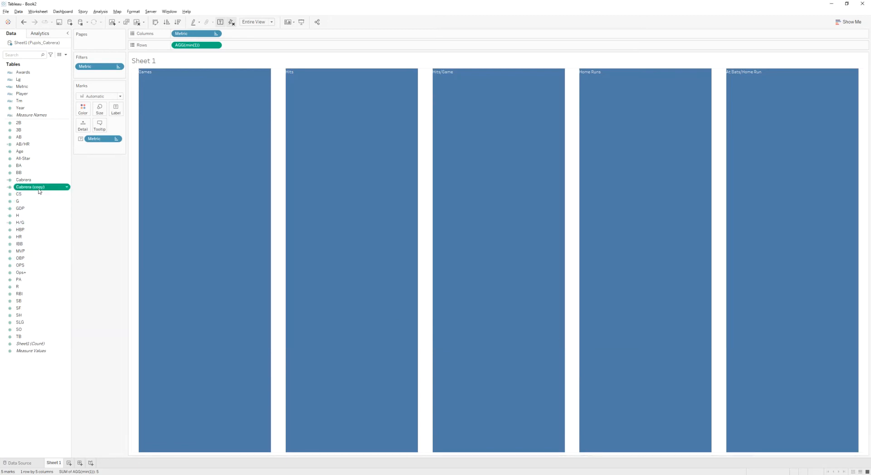
right_click(40, 188)
click(60, 229)
drag(216, 147, 152, 146)
text(Pu)
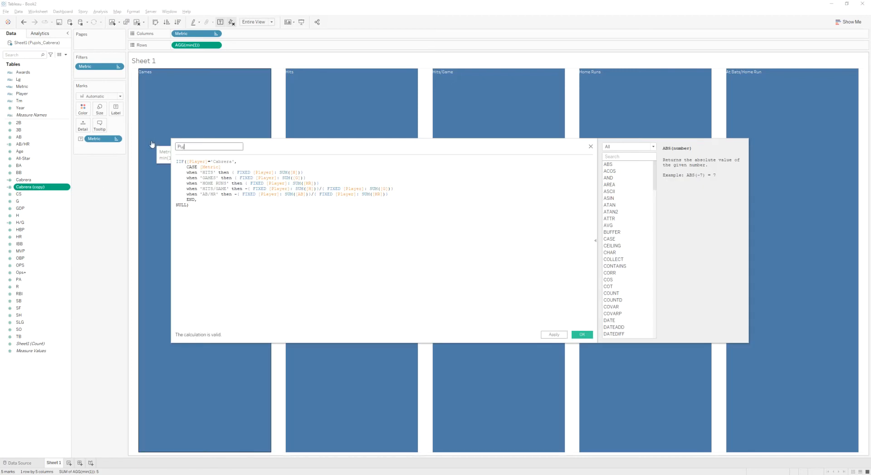
text(jols)
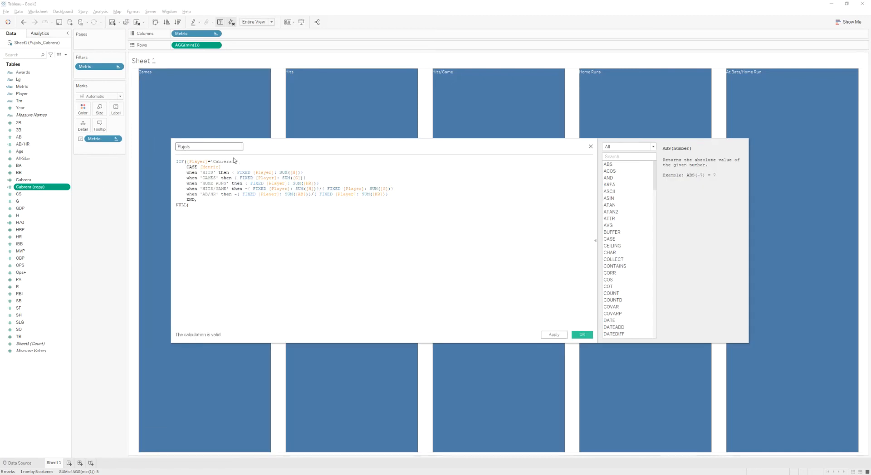
double_click(222, 162)
text(Pujols)
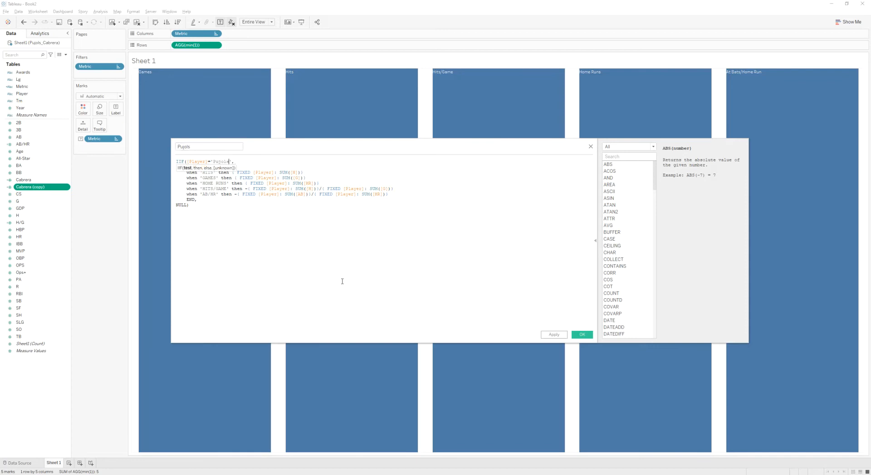
click(582, 335)
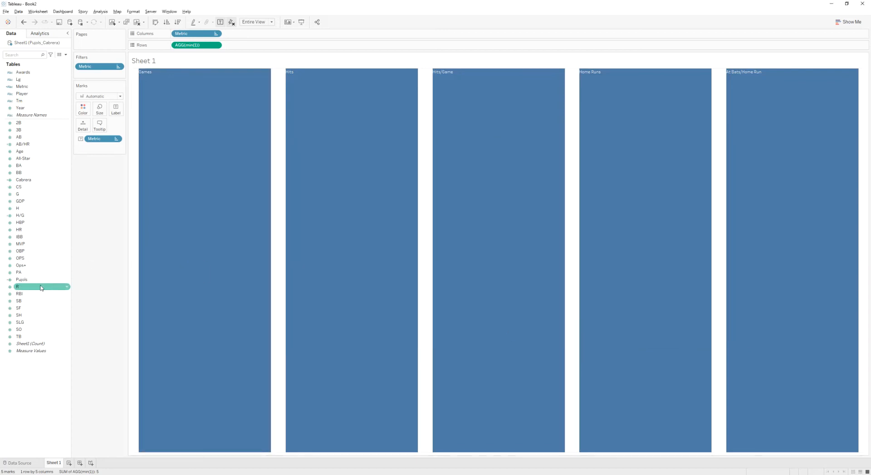
- Add the Pujols and Cabrera fields to the Label of the marks and review the label text
drag(31, 279, 118, 112)
drag(53, 181, 116, 111)
mouse_move(136, 146)
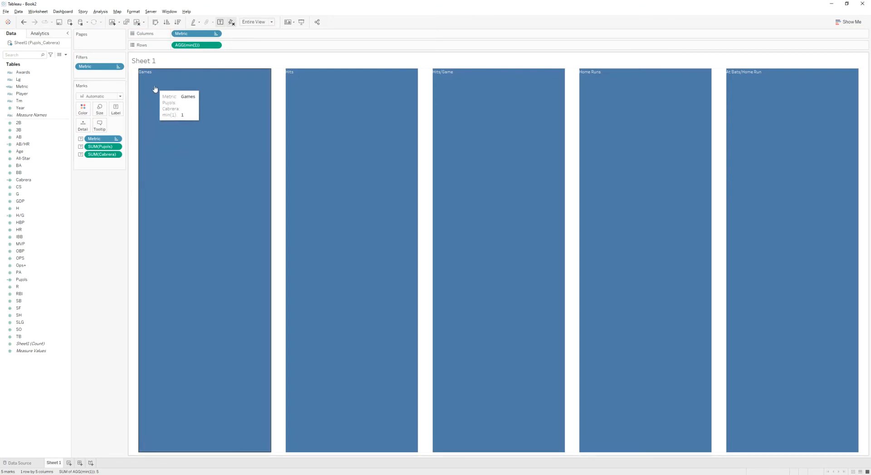
click(115, 109)
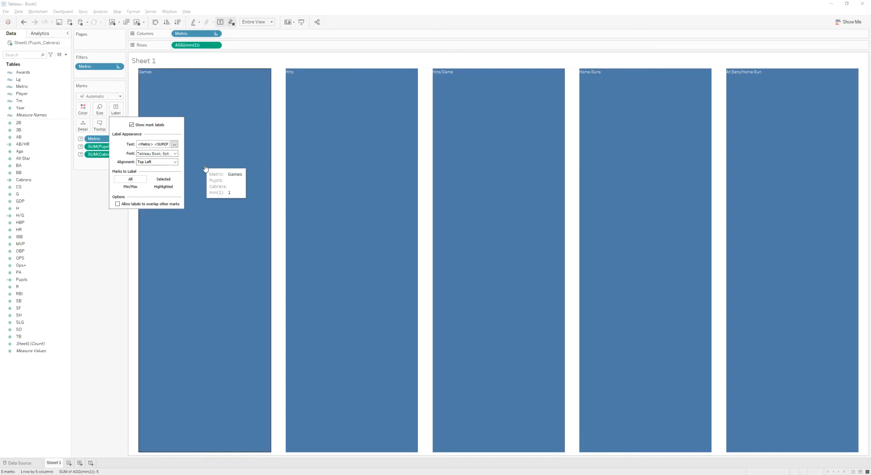
click(174, 144)
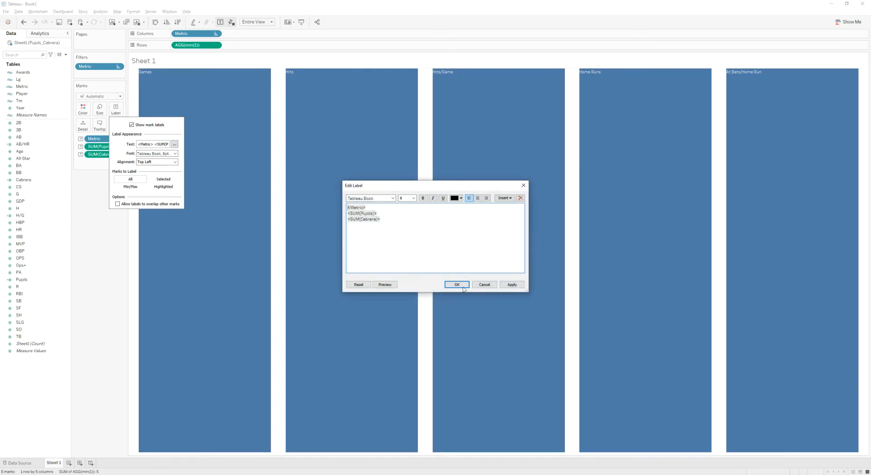
click(484, 285)
click(171, 89)
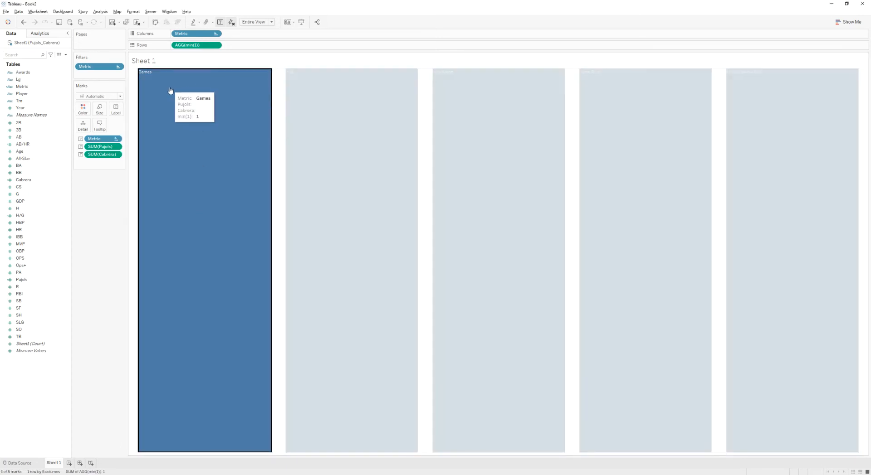
click(170, 91)
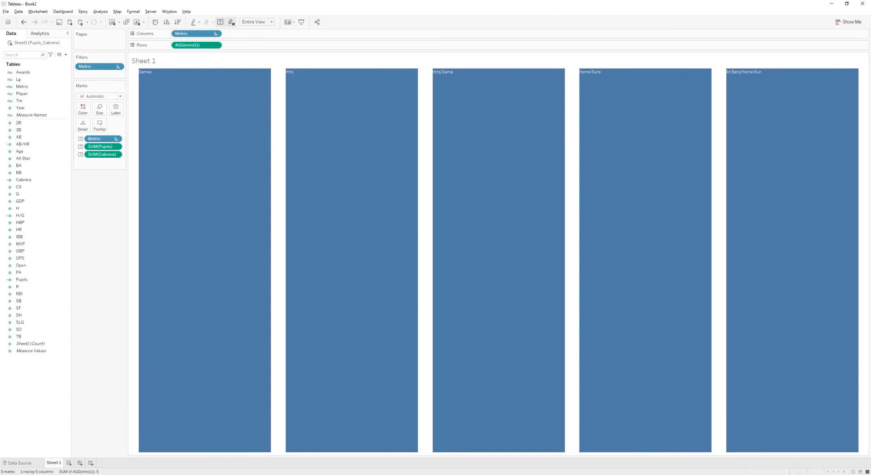
click(171, 91)
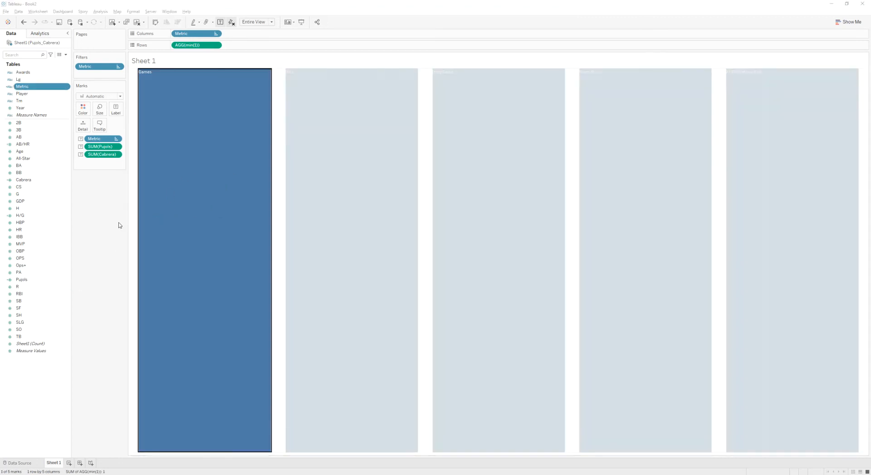
- Edit the Metric calculation so its values read GAMES, HITS, HITS/GAME, HOME RUNS and AT BATS/HOME RUN
right_click(30, 87)
click(49, 129)
drag(324, 221, 338, 222)
click(317, 222)
double_click(317, 222)
text(G)
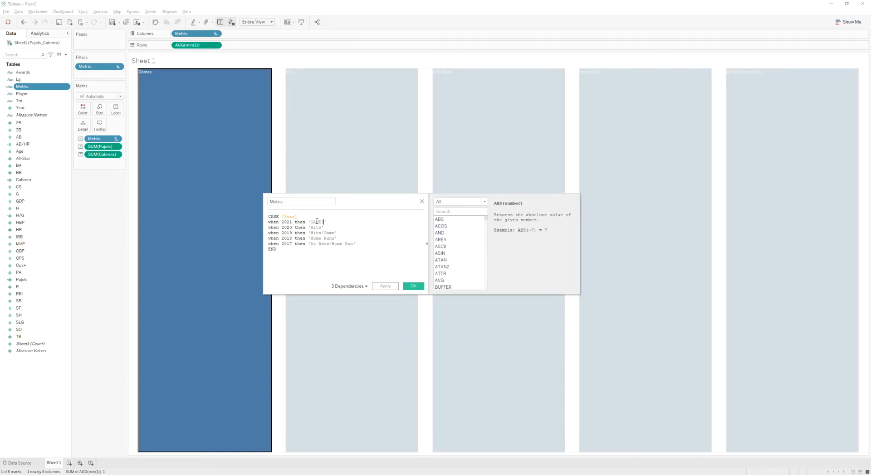
text(AMES)
double_click(316, 227)
text(HITS)
double_click(316, 233)
text(H)
double_click(330, 233)
text(GAME)
drag(310, 239, 336, 239)
text(HO)
drag(310, 244, 354, 244)
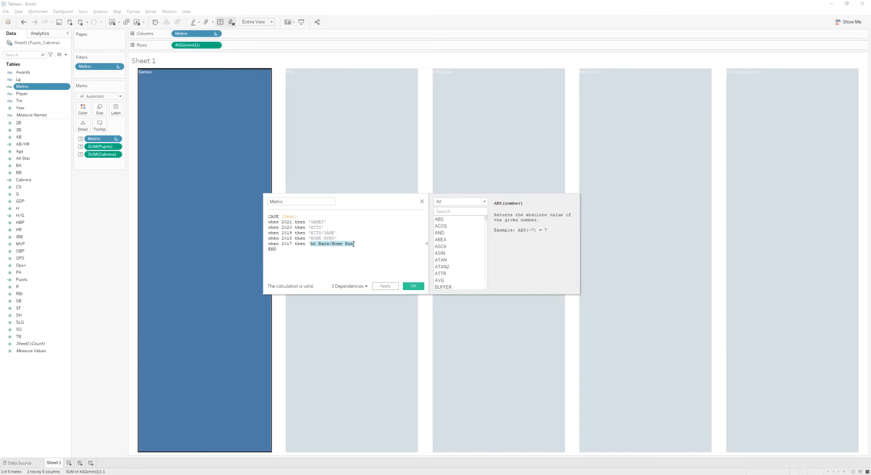
text(ATS)
click(412, 287)
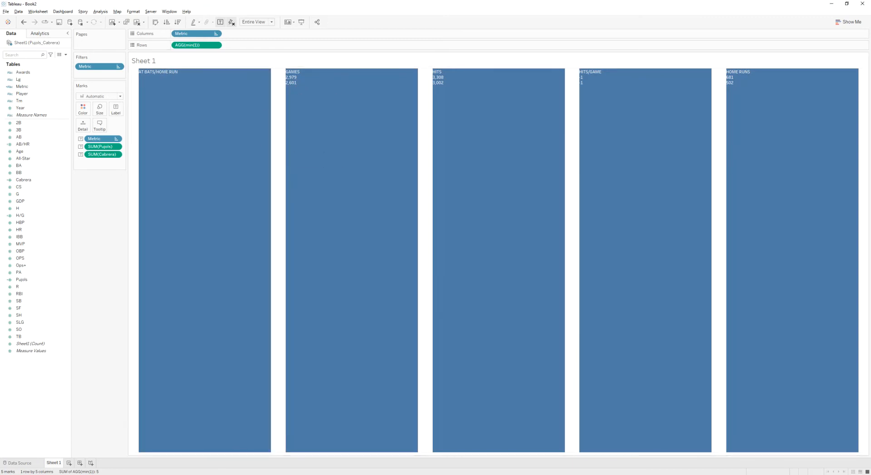
- Check the AB/HR branch of the Cabrera formula and rename the 2017 Metric value to AB/HR
right_click(37, 180)
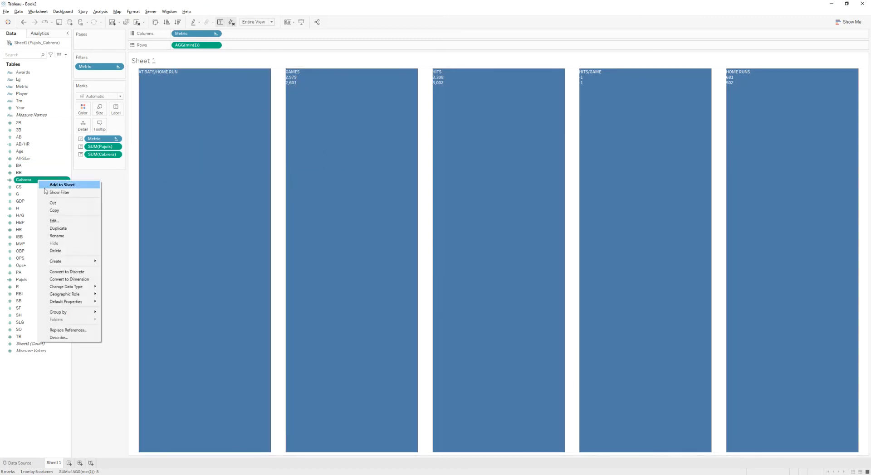
click(66, 222)
click(307, 249)
drag(307, 249, 295, 250)
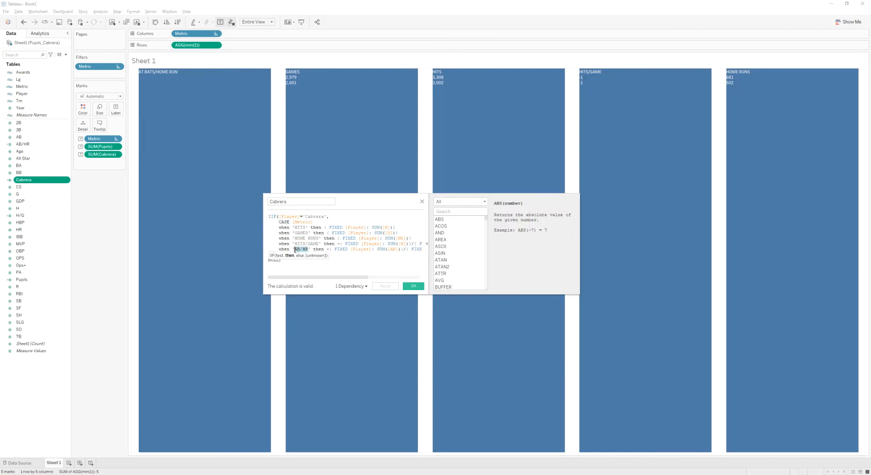
click(422, 201)
right_click(23, 87)
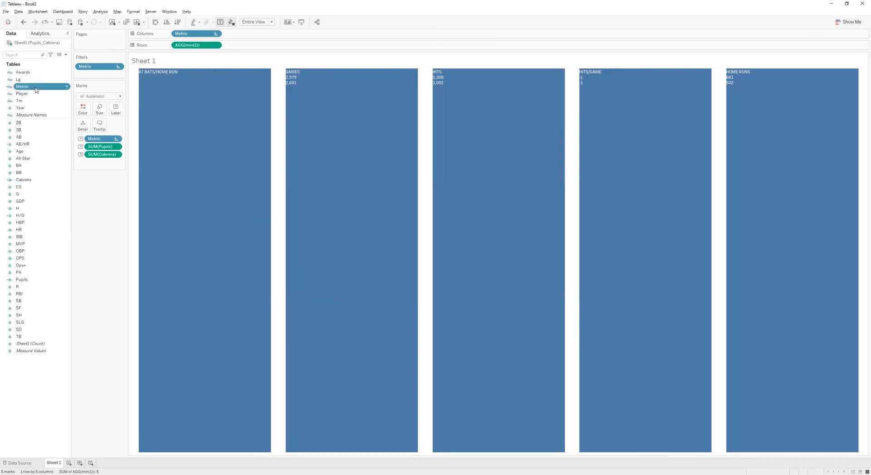
click(64, 129)
mouse_move(310, 243)
mouse_down()
mouse_move(355, 244)
mouse_move(314, 243)
mouse_up()
text(AB/HR)
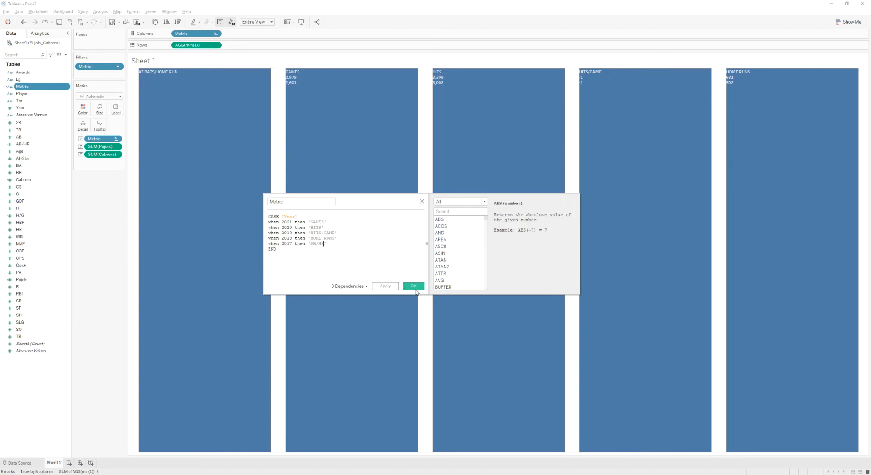
click(413, 286)
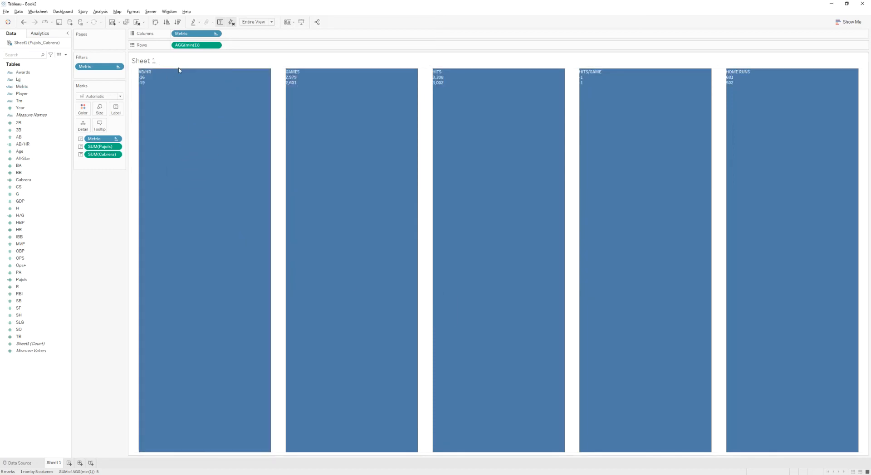
- Show the Metric header, move the AB/HR column to the last position, and hide the header again
right_click(198, 33)
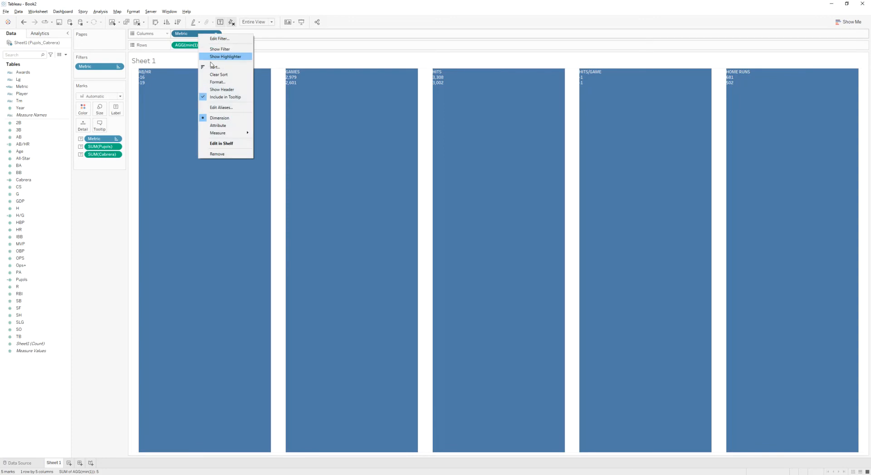
click(217, 90)
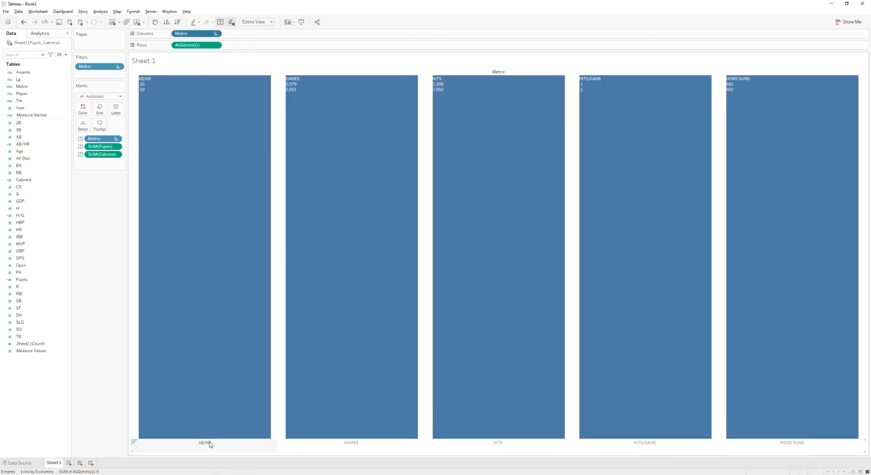
drag(826, 449, 825, 449)
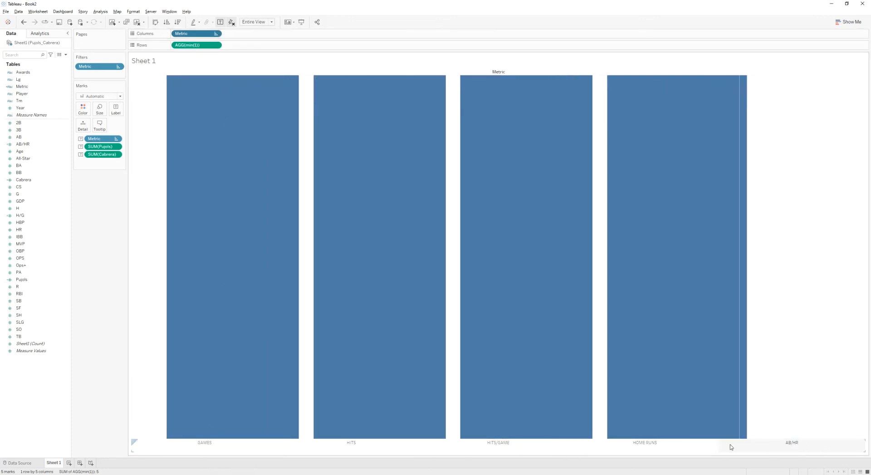
right_click(673, 441)
click(689, 419)
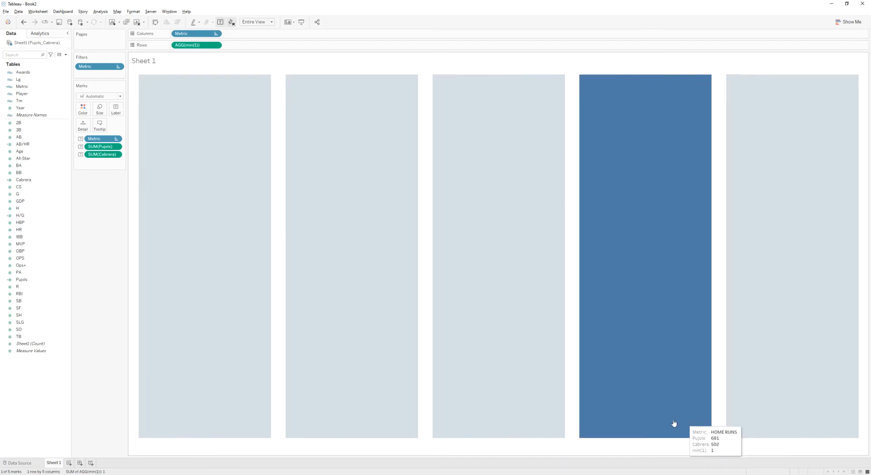
click(430, 173)
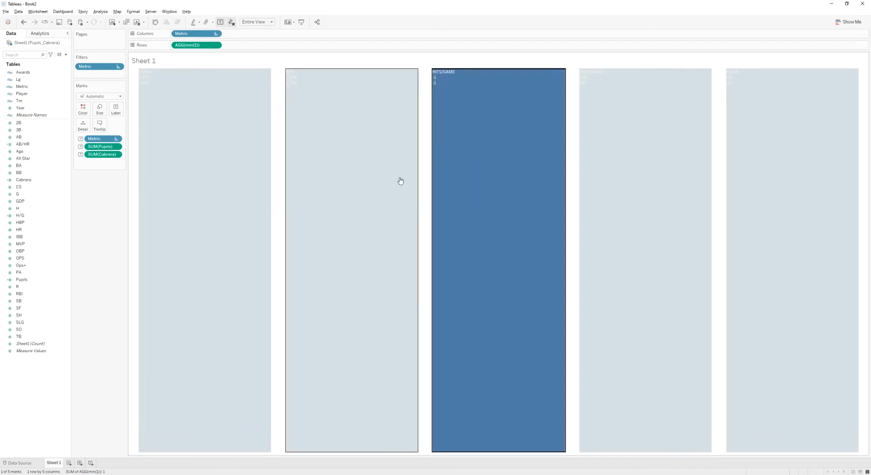
click(389, 177)
click(345, 178)
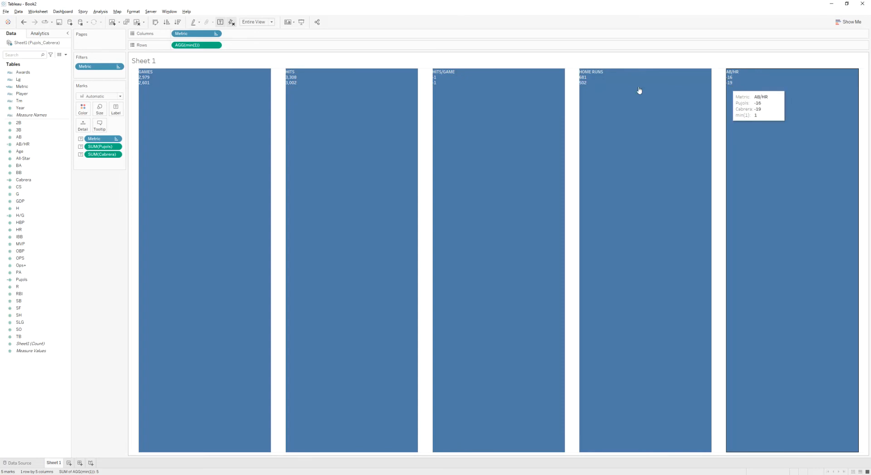
- Set a custom default number format for the Pujols and Cabrera fields together
click(32, 180)
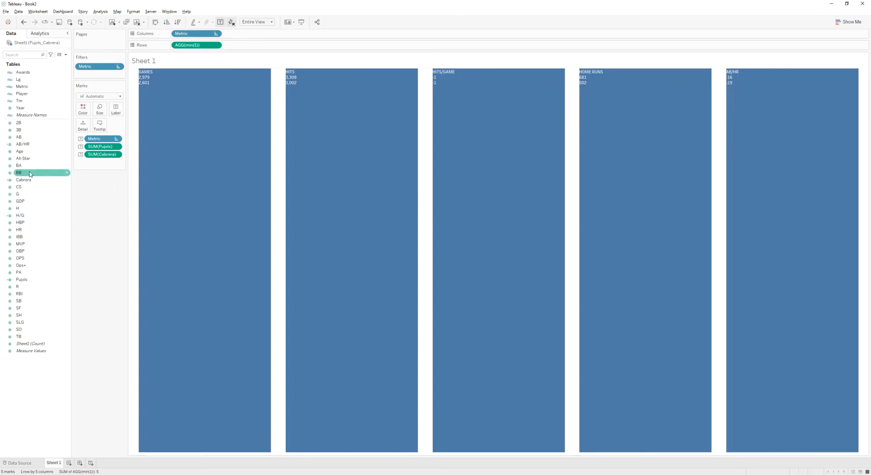
ctrl+click(39, 280)
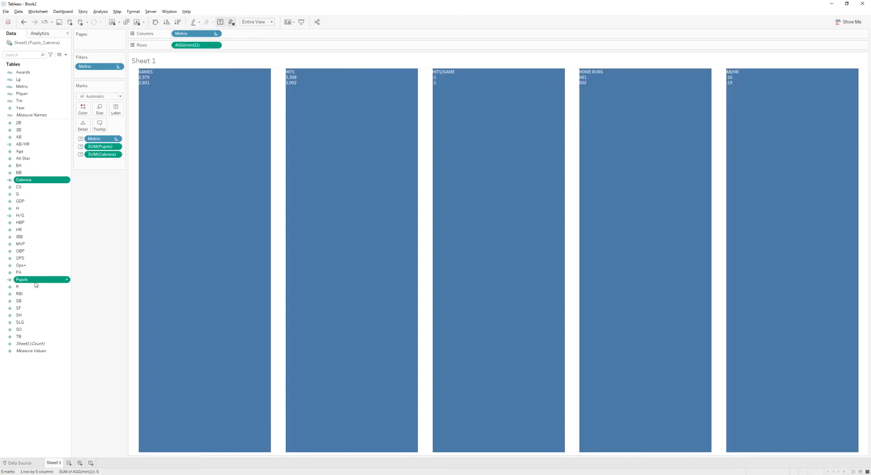
right_click(36, 284)
mouse_move(75, 371)
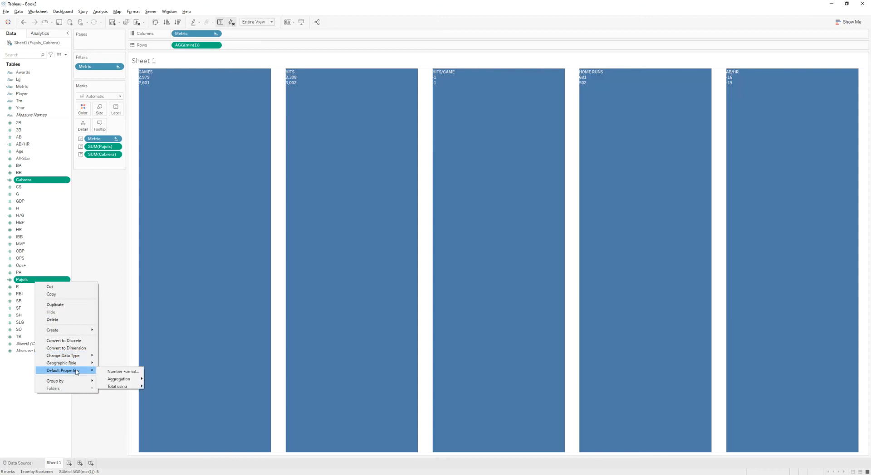
click(124, 372)
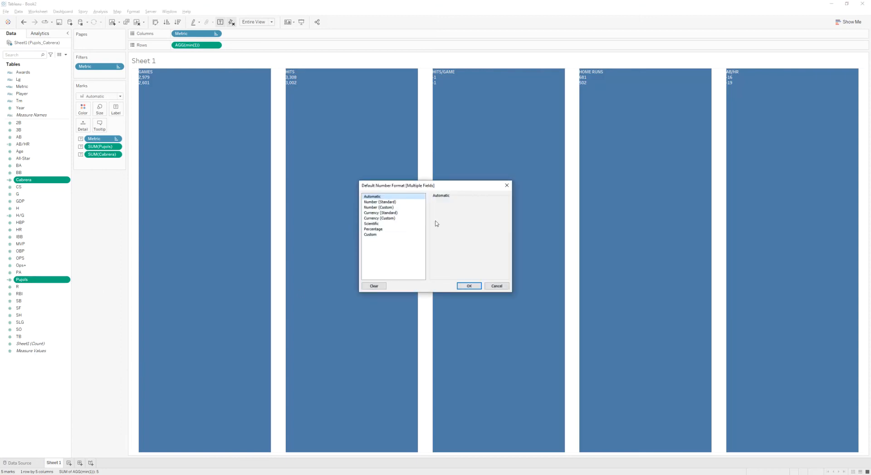
click(379, 208)
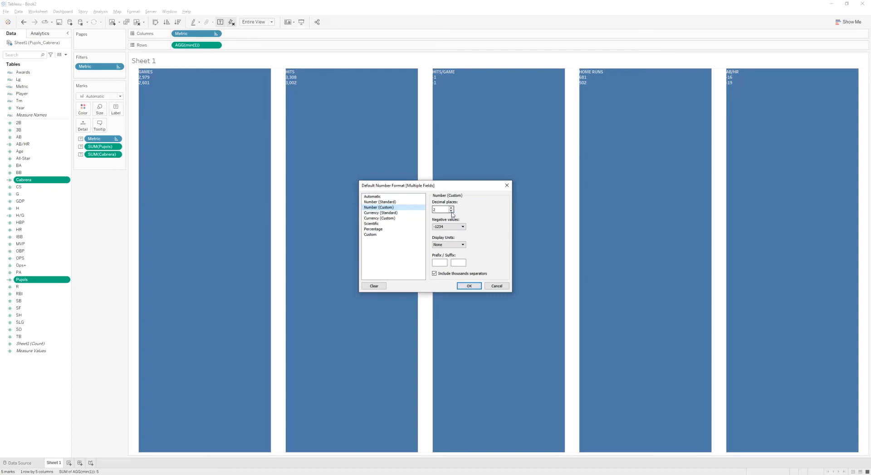
click(380, 236)
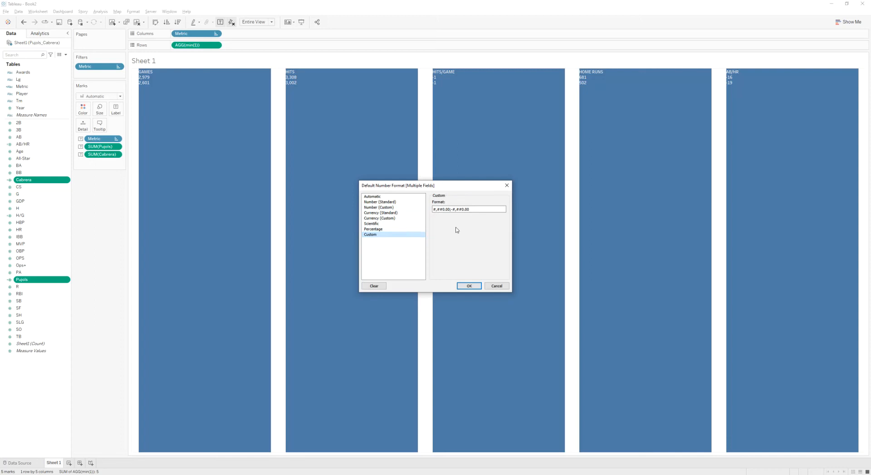
click(449, 210)
key(BackSpace)
key(BackSpace)
click(469, 286)
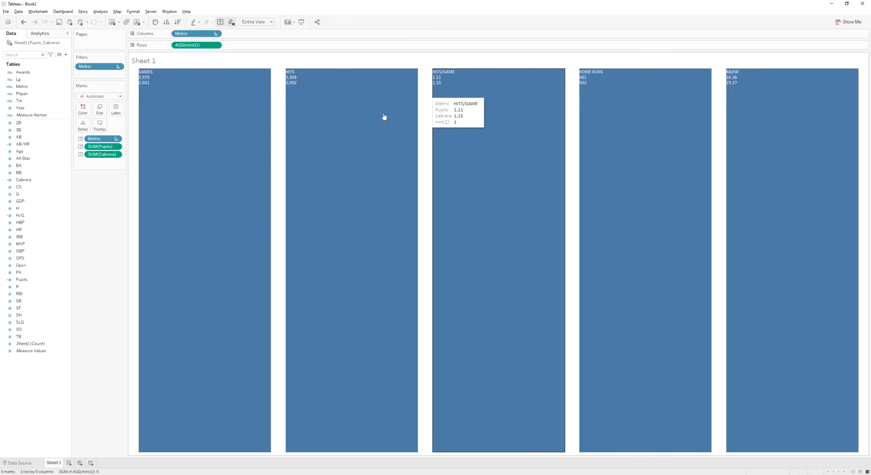
- Turn off command buttons in the marks' tooltip
click(98, 125)
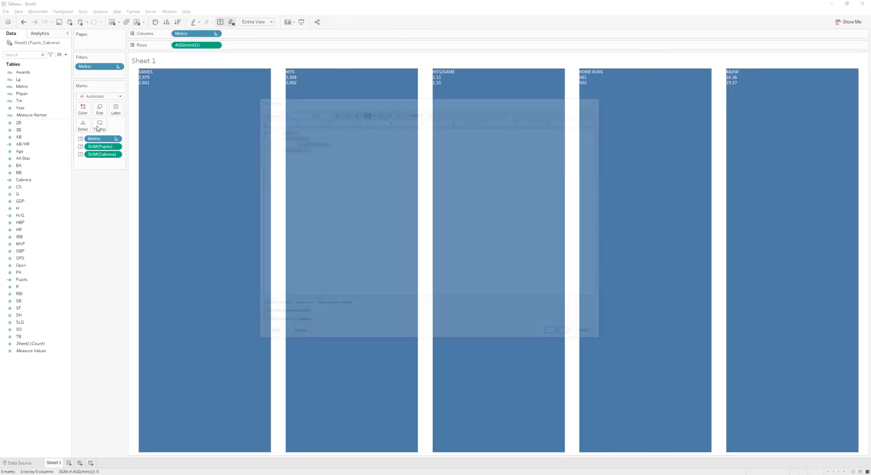
click(266, 307)
click(553, 335)
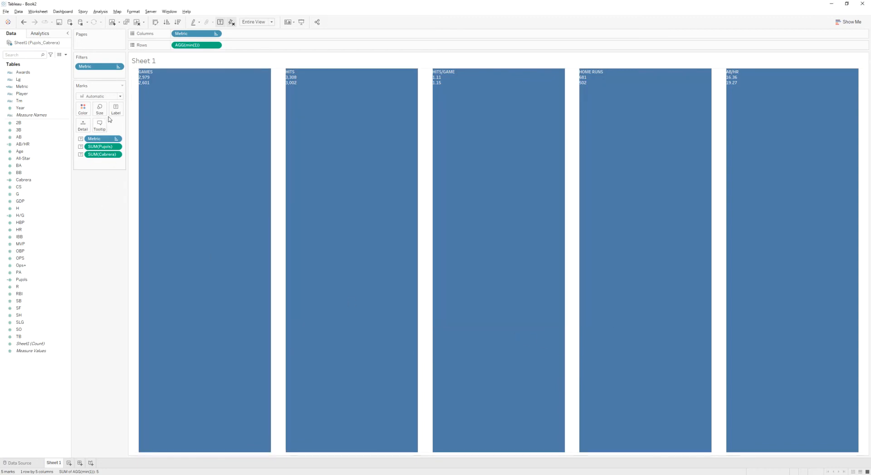
- Open the label text editor and format the Metric line in Tableau Medium at size 14
click(116, 111)
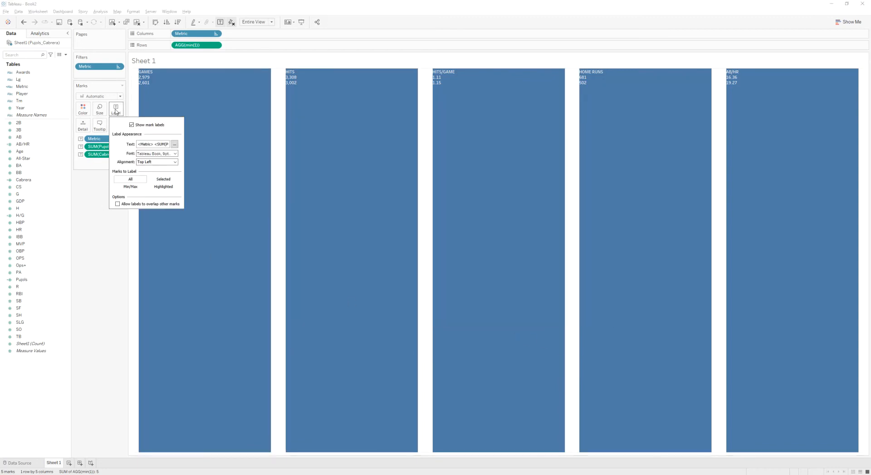
click(173, 145)
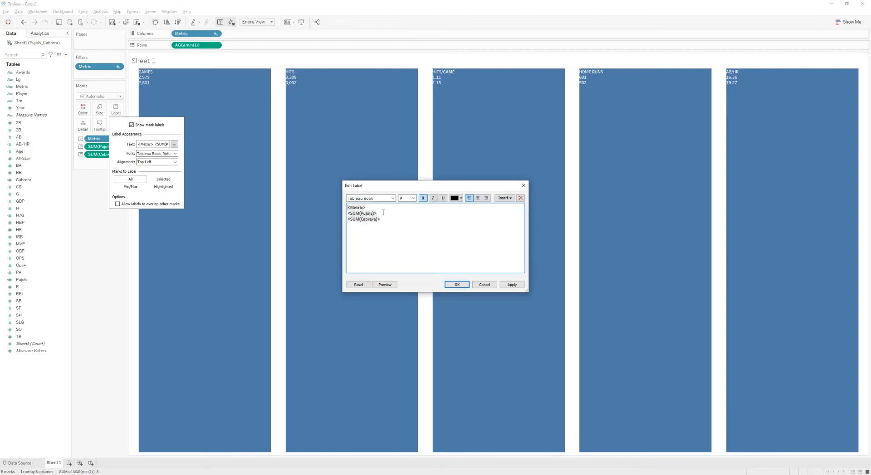
key(ctrl+a)
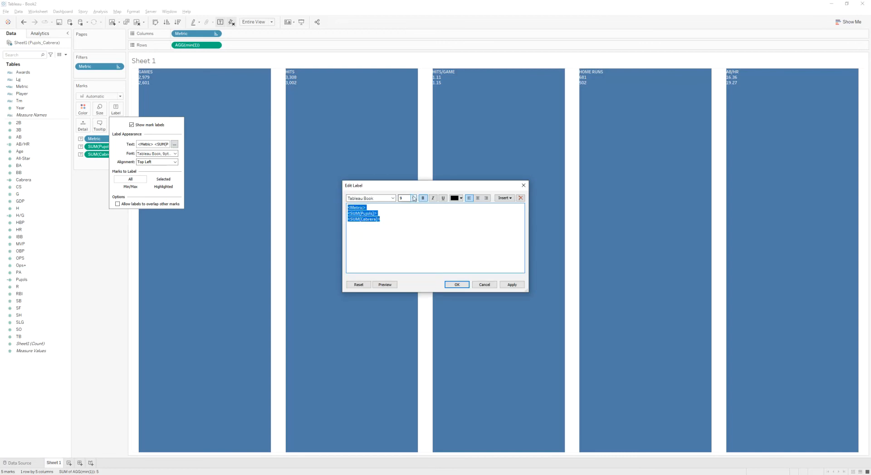
drag(375, 208, 347, 208)
click(392, 198)
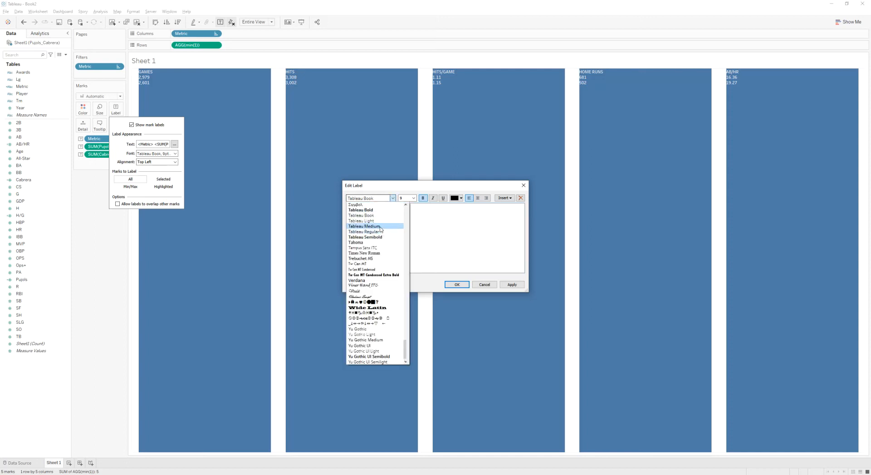
click(382, 226)
click(413, 198)
click(411, 228)
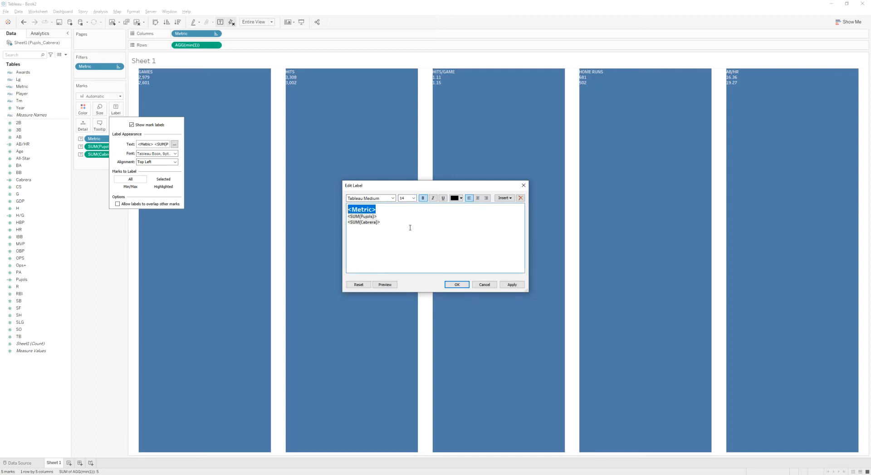
- Prefix the two player value lines with "Pujols: " and "Cabrera: "
click(378, 217)
text(Pujols: <SUM(Pujols)> )
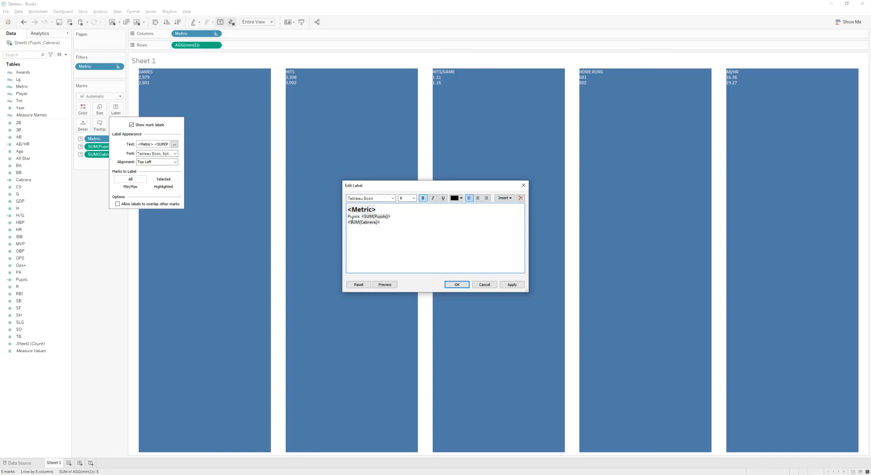
text(Cabrera:)
- Set both player lines to Tableau Medium, size 11, with bold turned off
drag(403, 226, 348, 217)
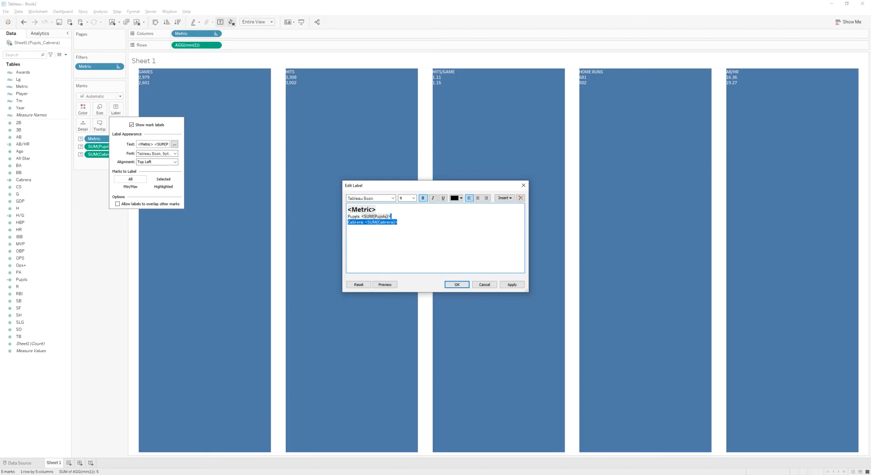
click(413, 198)
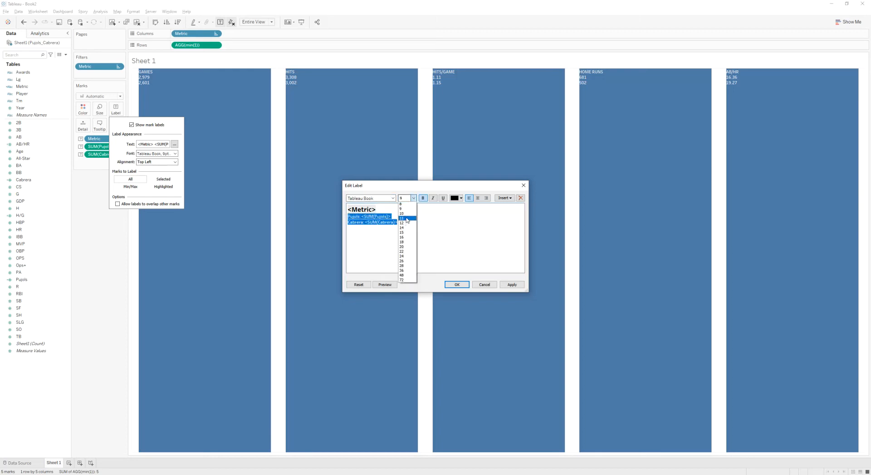
click(407, 219)
click(392, 198)
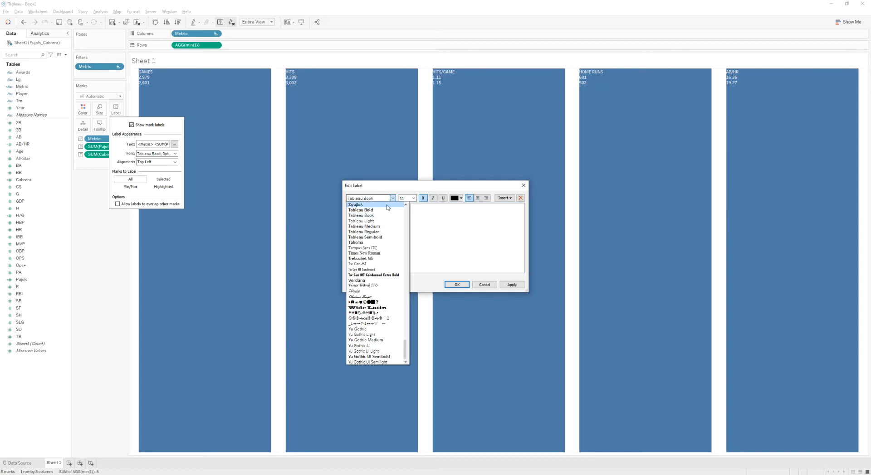
click(379, 228)
click(423, 198)
click(422, 239)
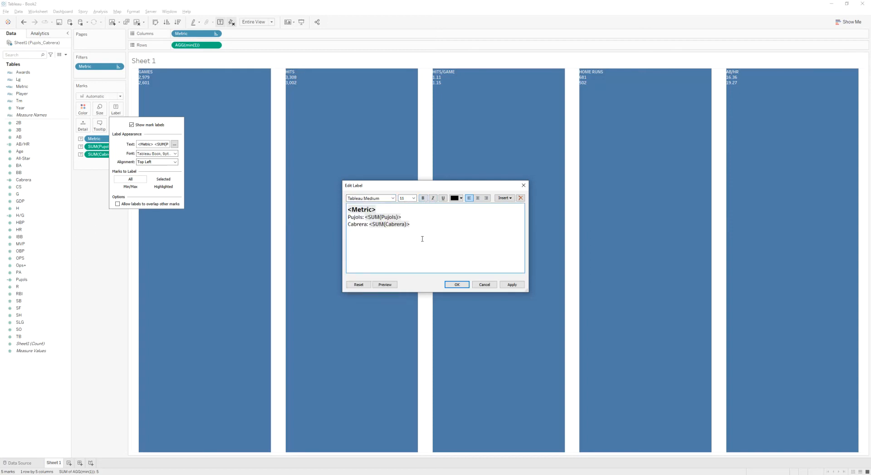
- Colour the Pujols line red and the Cabrera line dark navy, then apply the label edits
drag(405, 218, 350, 218)
click(459, 198)
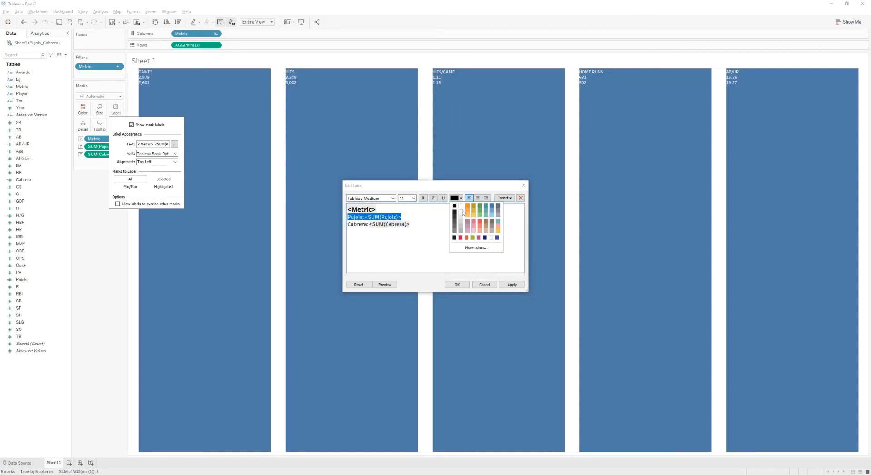
click(460, 237)
drag(410, 224, 348, 224)
click(454, 198)
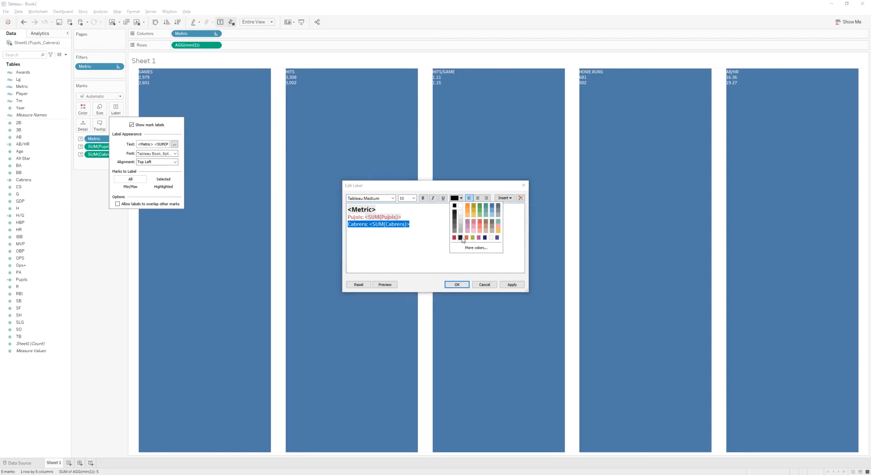
click(462, 240)
click(434, 241)
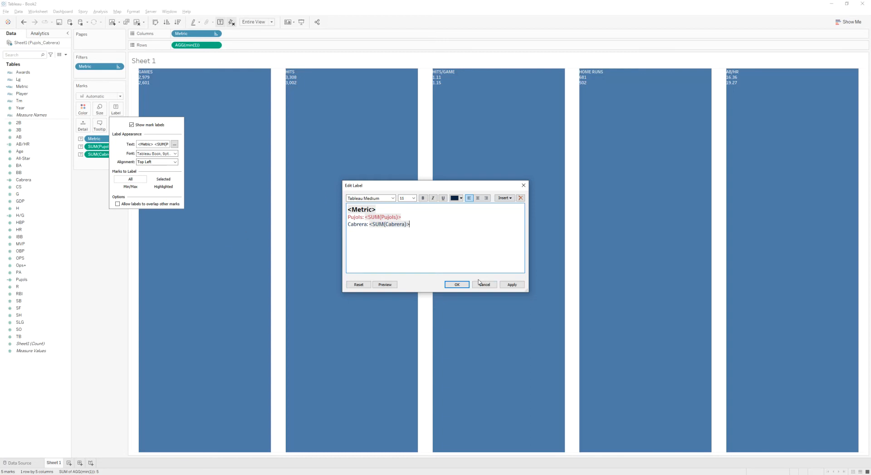
click(449, 285)
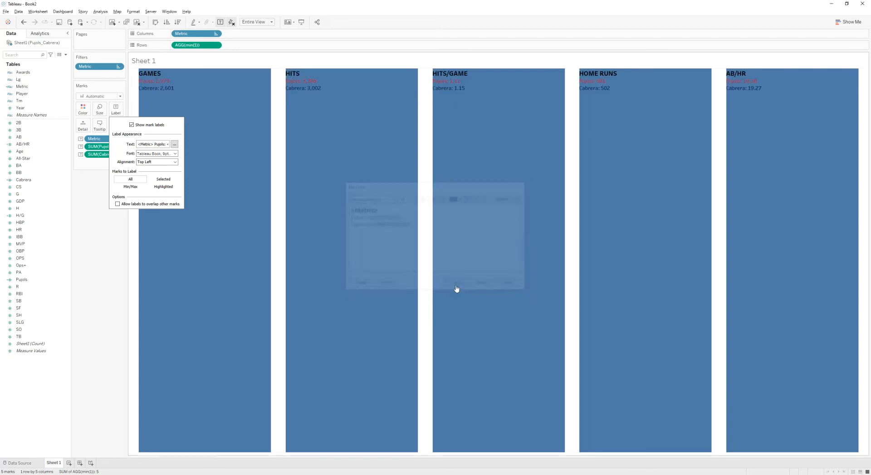
click(97, 226)
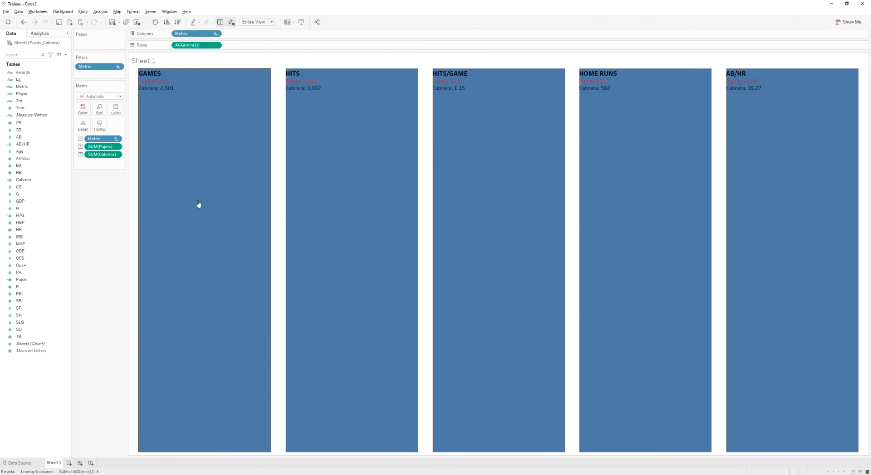
- Compare the labelled bars against the reference dashboard in the browser
key(alt+Tab)
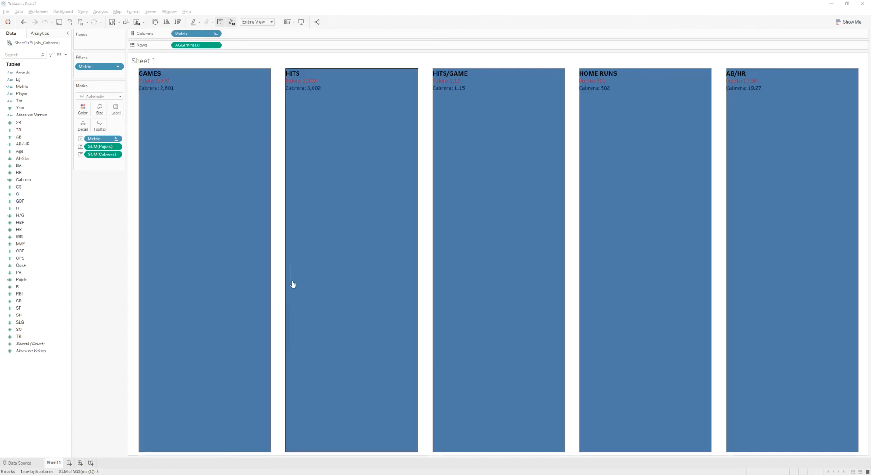
key(alt+Tab)
key(alt+Tab)
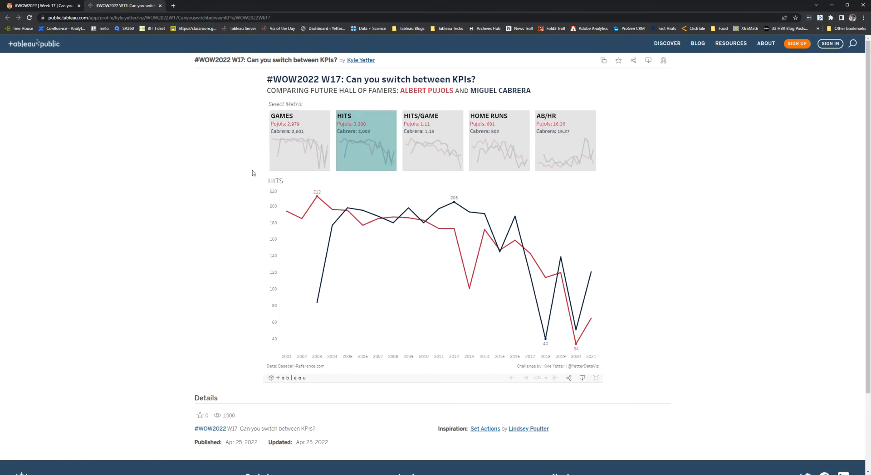
key(alt+Tab)
key(alt+Tab)
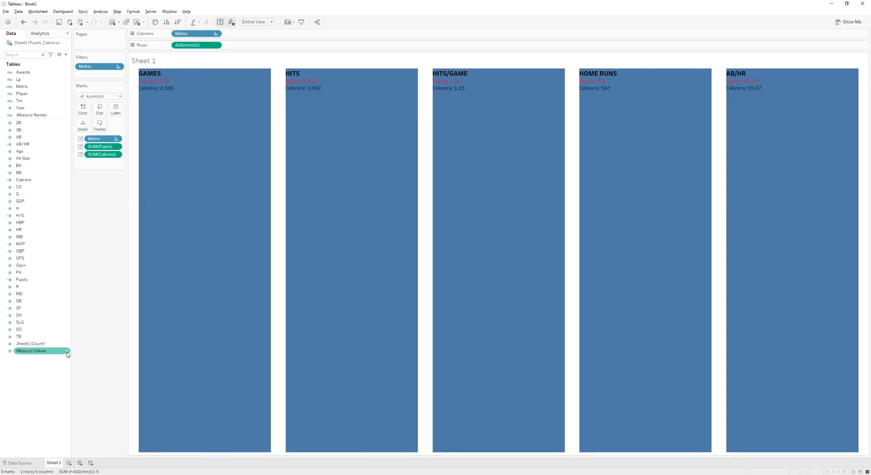
- Create a Metric Set from the Metric field with GAMES selected and put it on Color
right_click(26, 89)
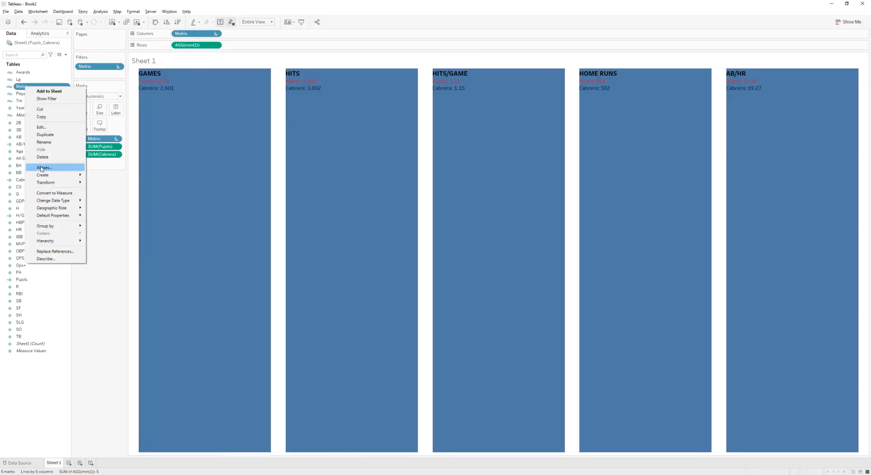
mouse_move(68, 175)
click(101, 191)
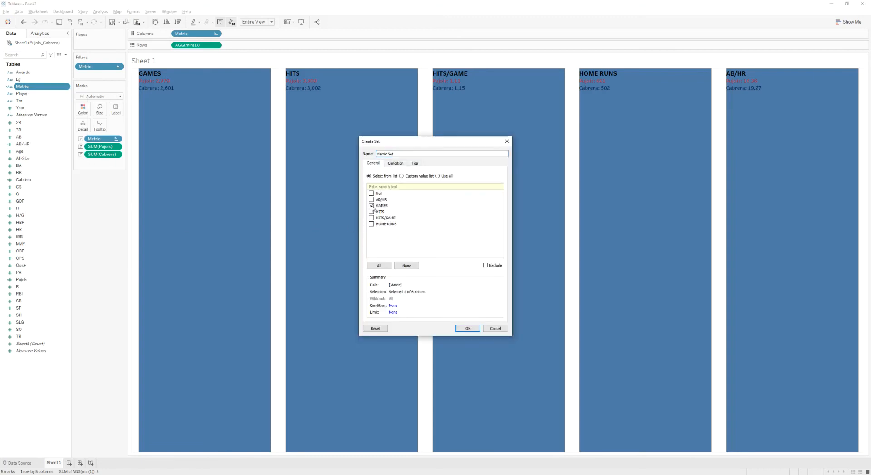
click(465, 328)
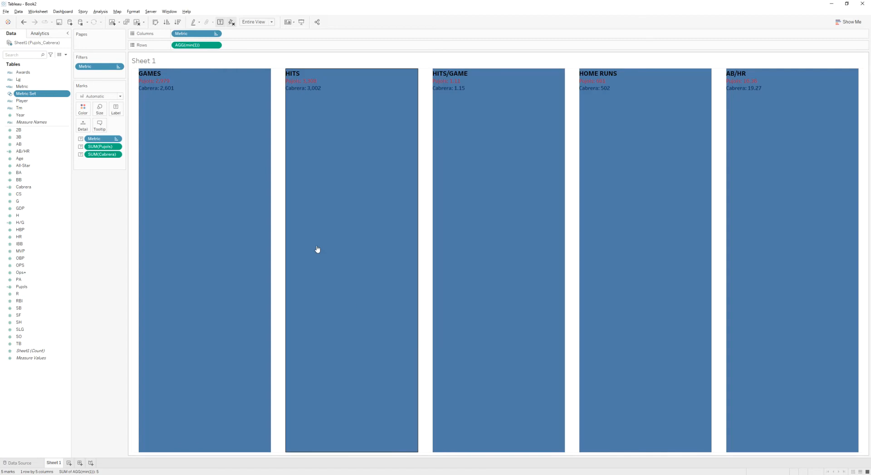
drag(27, 95, 77, 112)
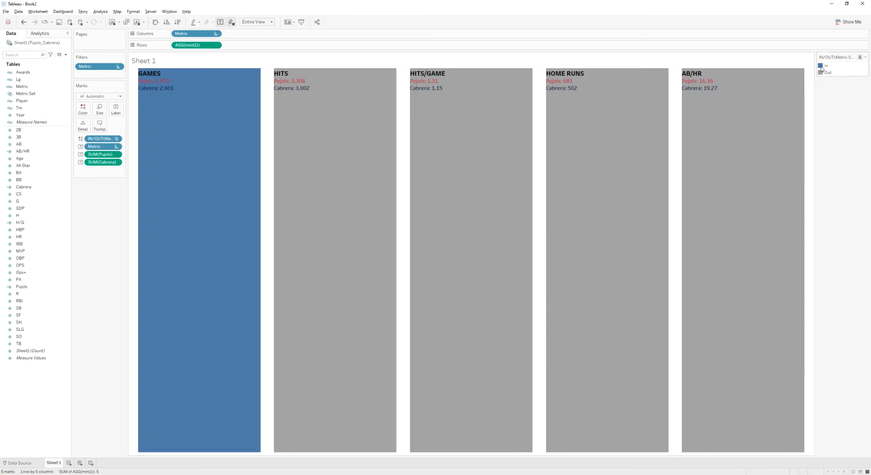
- Copy the selected-metric hex colour from the challenge requirements and apply it to the In set member
key(alt+Tab)
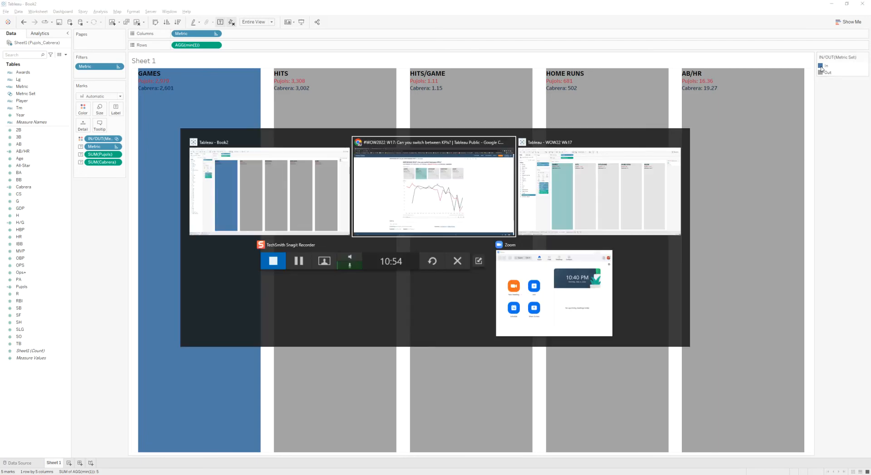
click(35, 8)
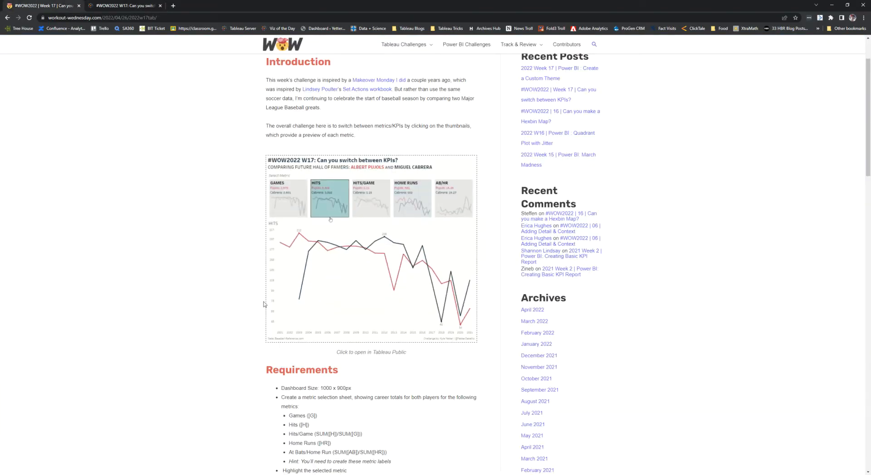
scroll(254, 297, down, 4)
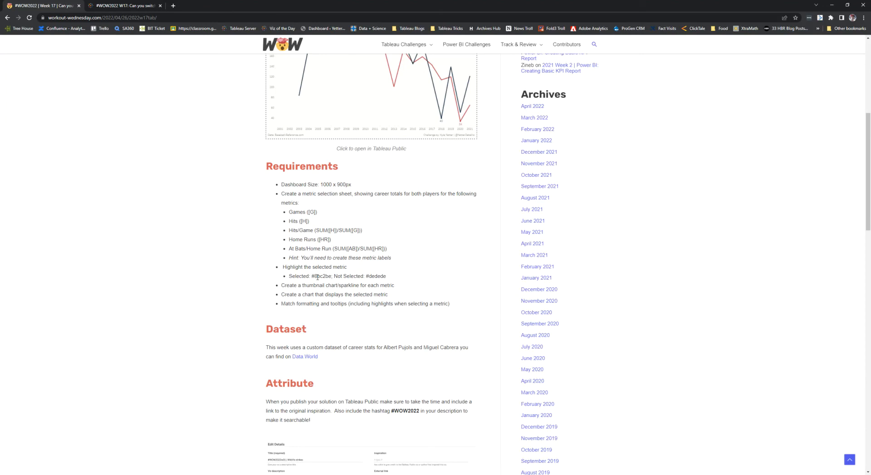
mouse_move(315, 276)
mouse_down()
mouse_move(327, 275)
mouse_move(311, 277)
mouse_up()
key(ctrl+c)
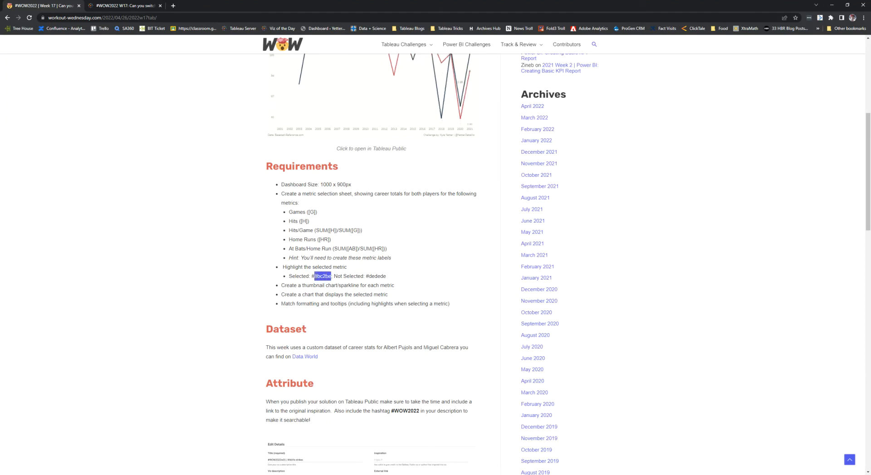
key(alt+Tab)
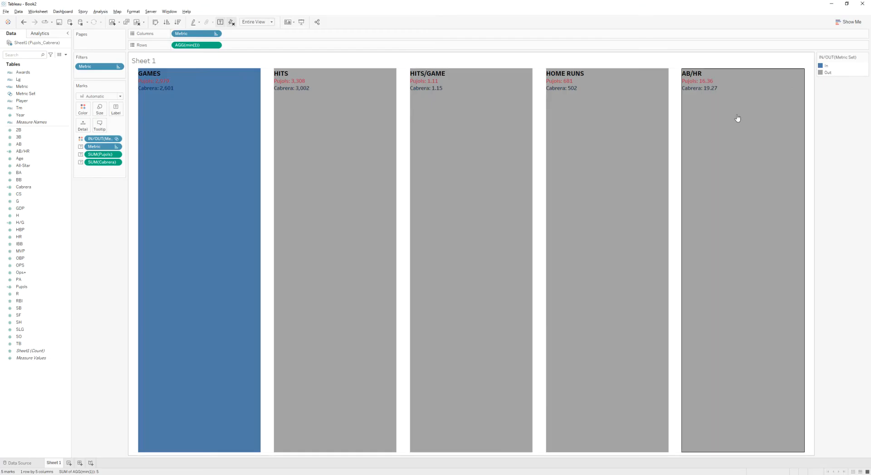
double_click(822, 67)
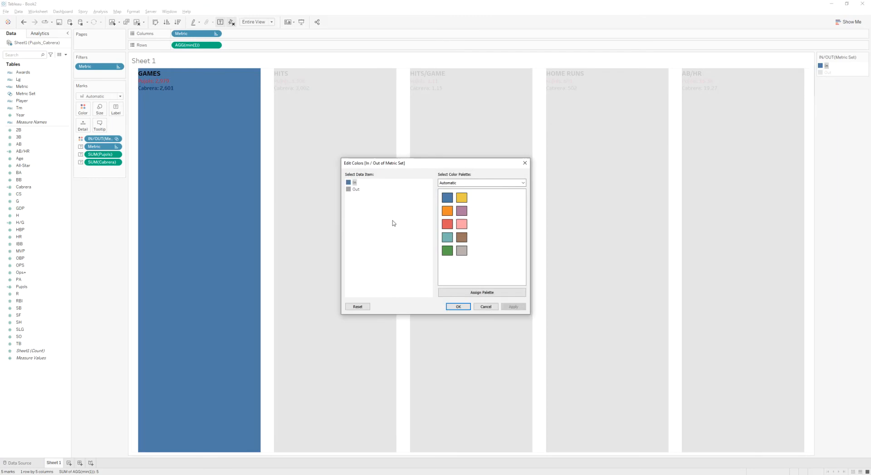
double_click(349, 183)
drag(495, 290, 469, 289)
key(ctrl+v)
click(480, 301)
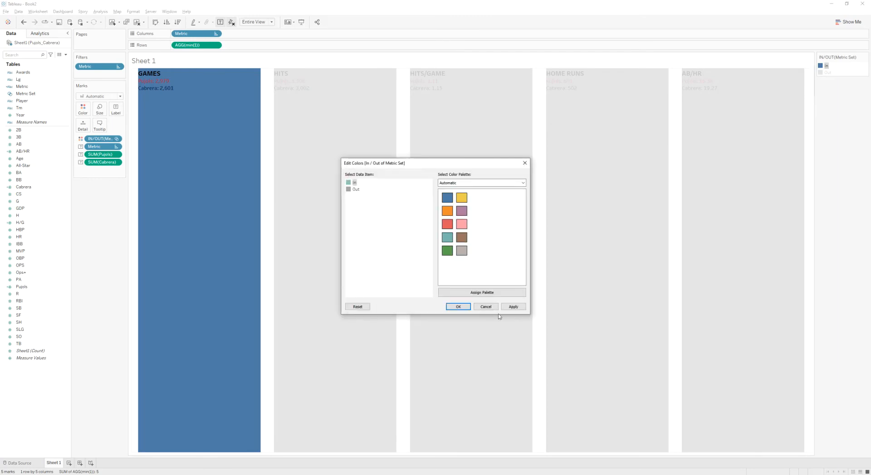
- Copy the #dedede hex colour from the requirements, apply it to the Out set member, and confirm the colours
double_click(348, 190)
key(alt+Tab)
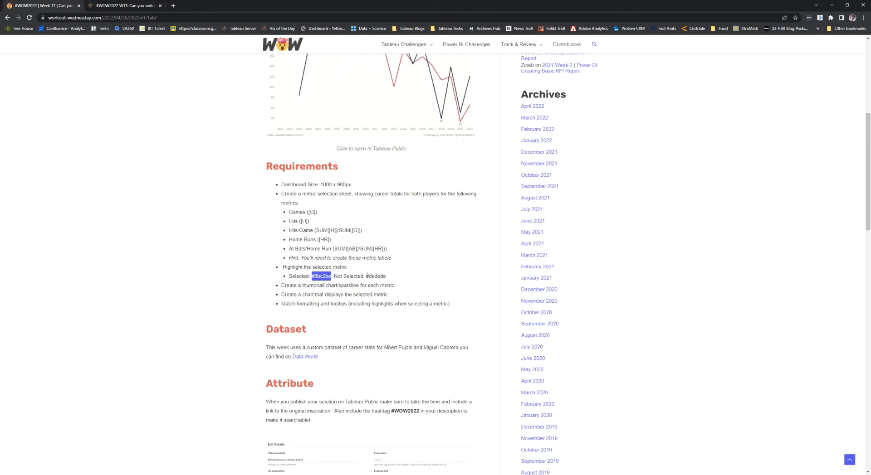
drag(366, 276, 386, 276)
key(ctrl+c)
key(alt+Tab)
double_click(477, 289)
key(ctrl+v)
click(473, 300)
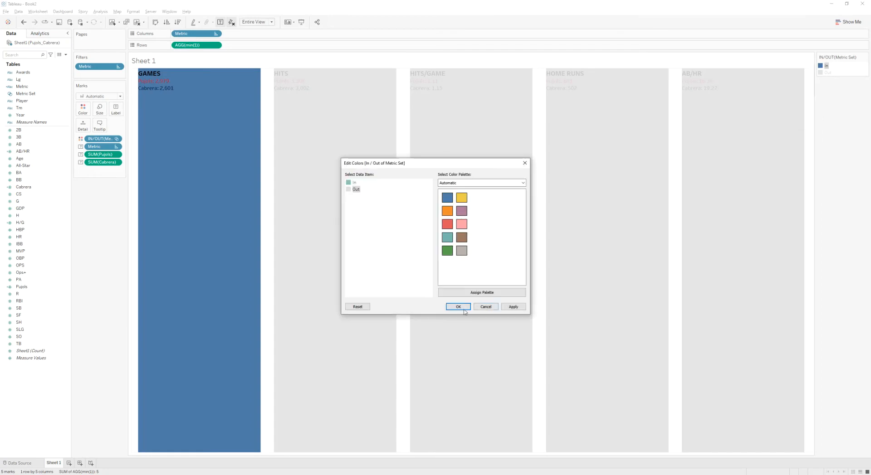
click(460, 307)
- Set the marks' colour opacity to 85%
click(327, 254)
click(334, 253)
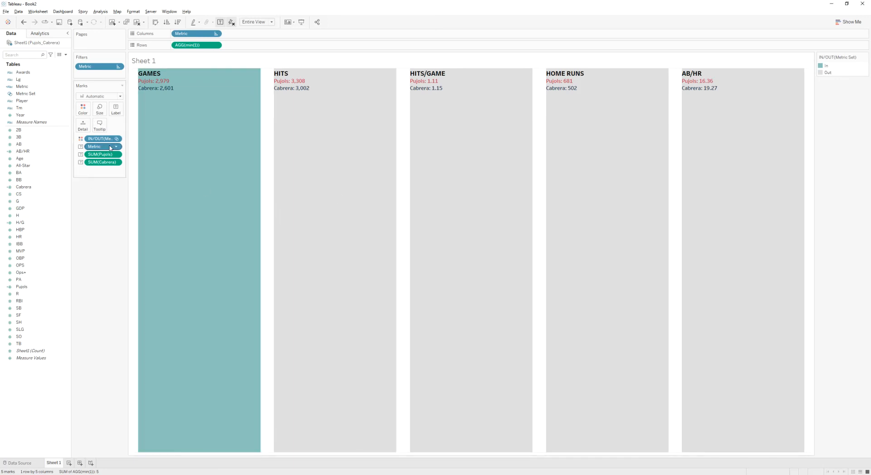
click(83, 109)
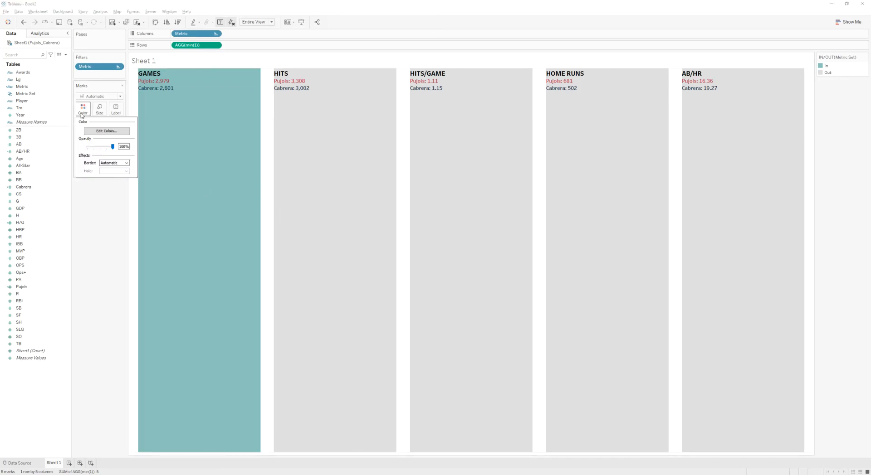
click(106, 147)
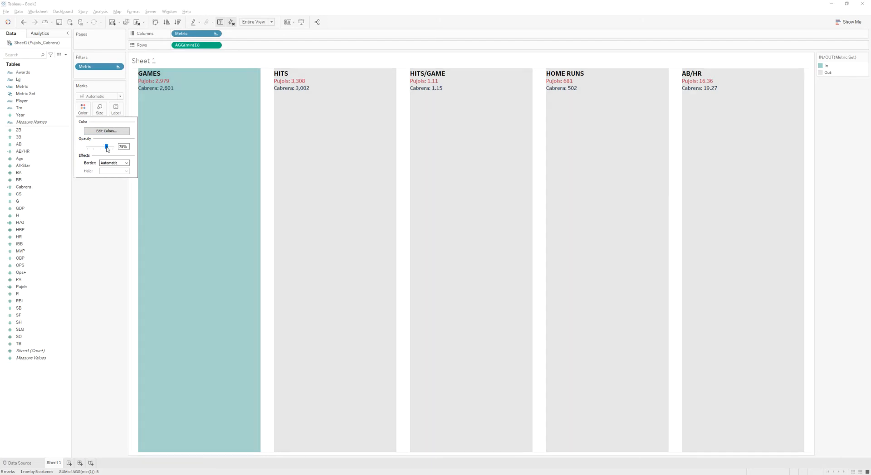
click(122, 146)
text(85)
click(111, 199)
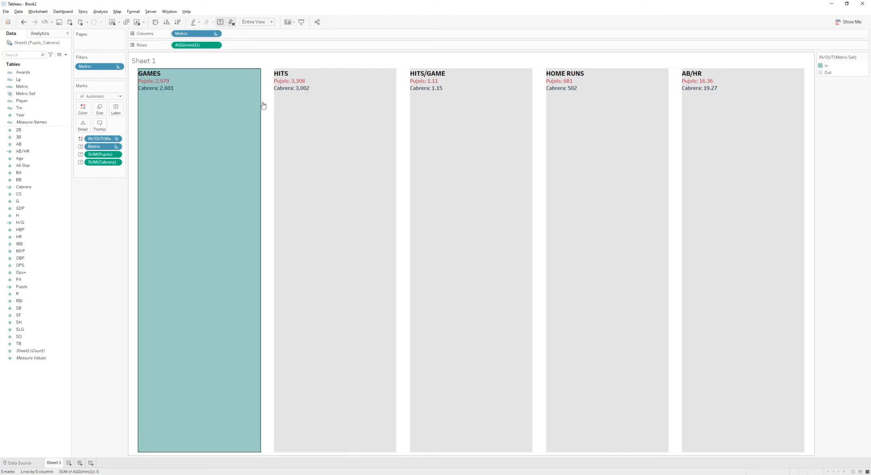
- Rename the sheet as Select Metric
double_click(54, 464)
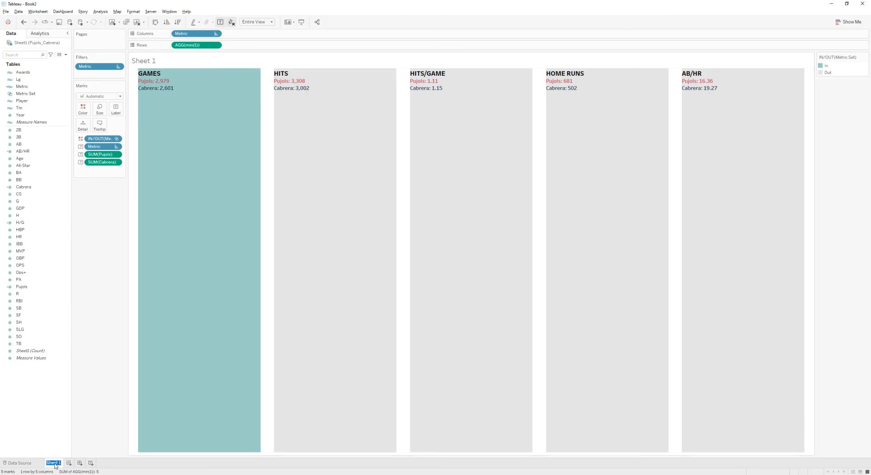
text(Select Metric)
key(Return)
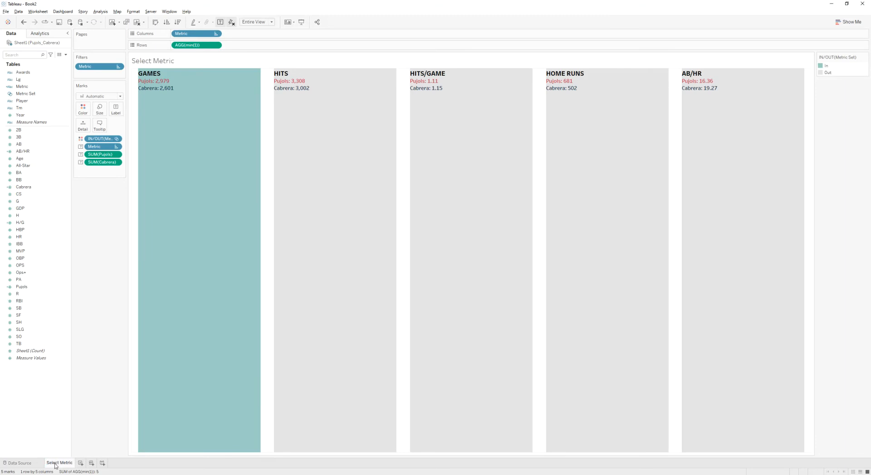
- Format the sheet title Select Metric in italics
double_click(179, 63)
key(ctrl+a)
click(433, 198)
click(457, 284)
- Switch to the browser and examine the reference dashboard's metric tiles and line chart, then return
key(alt+Tab)
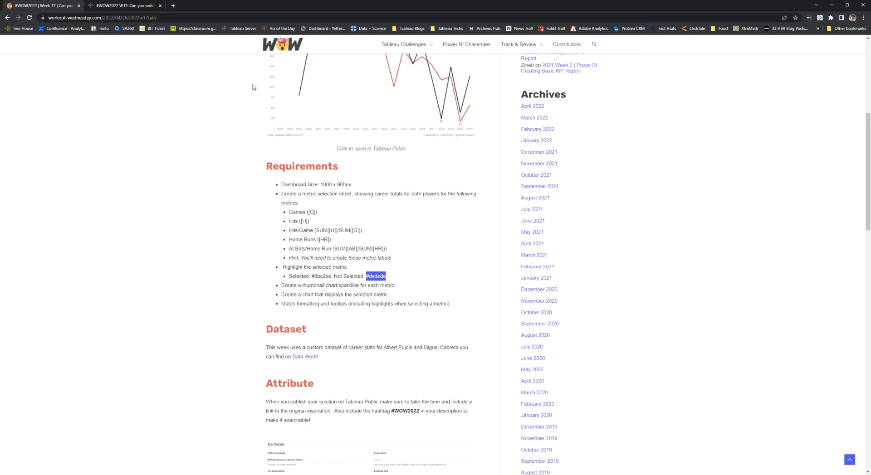
click(119, 6)
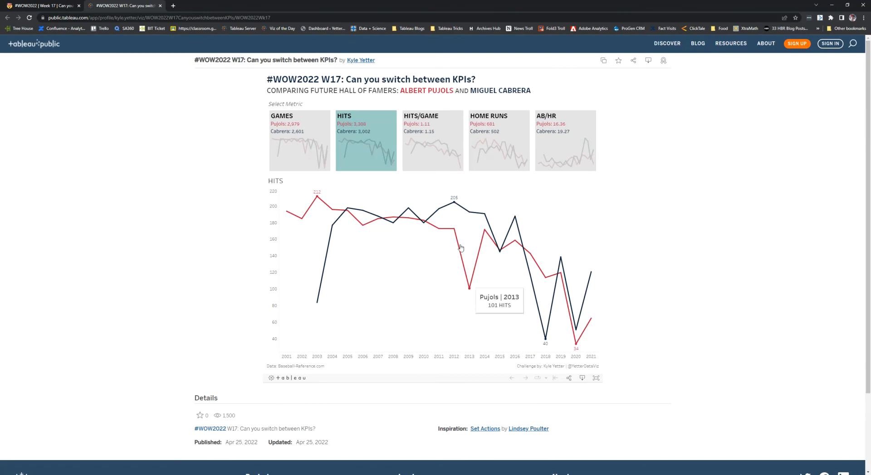
click(300, 144)
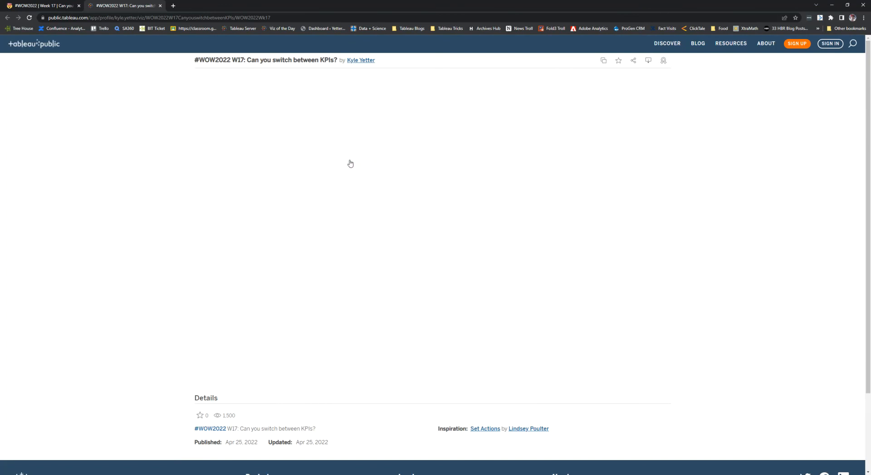
click(302, 164)
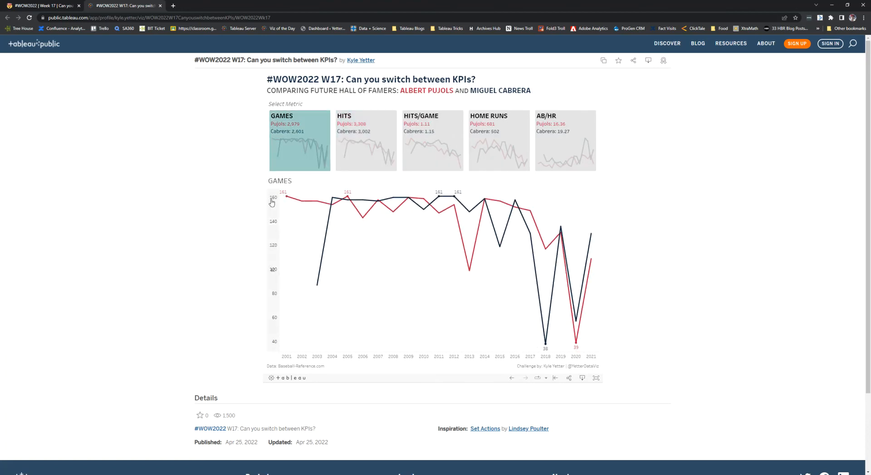
click(363, 155)
key(alt+Tab)
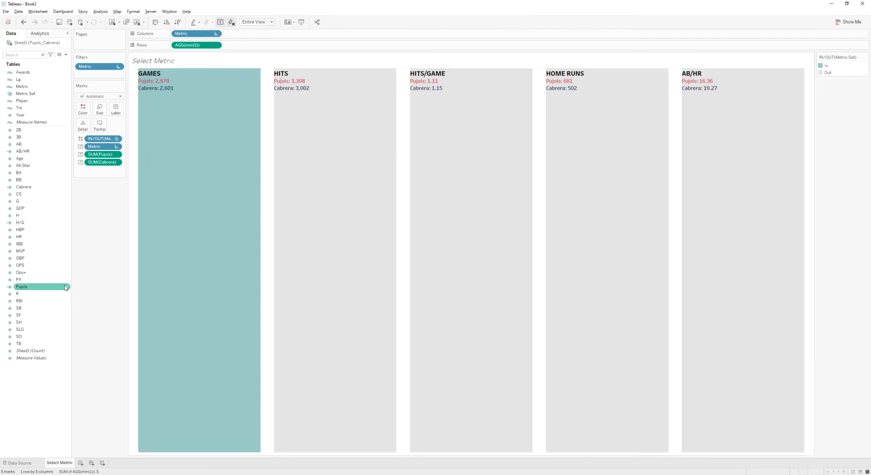
- Create a calculated field named Selected Metric with the pasted formula min({MIN(IIF([Metric Set],[Metric],NULL))})
right_click(36, 380)
click(54, 384)
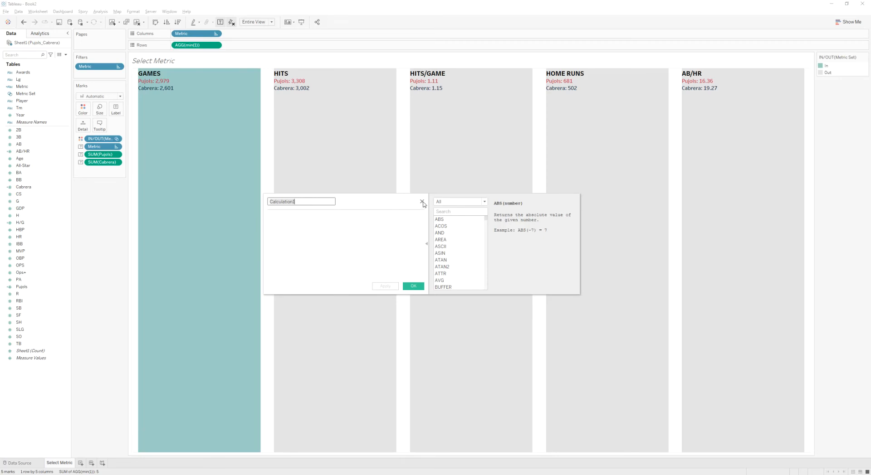
text(Se)
key(Tab)
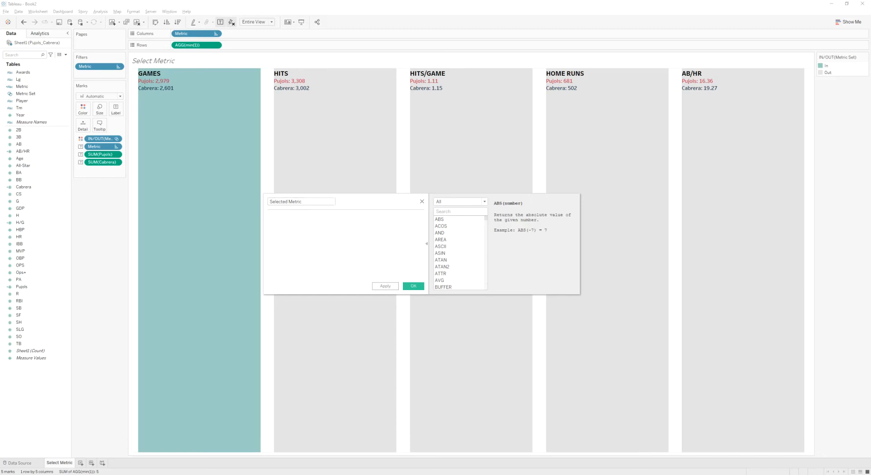
text(min({MIN(IIF([Metric Set],[Metric],NULL))}))
drag(502, 241, 249, 233)
key(ctrl+c)
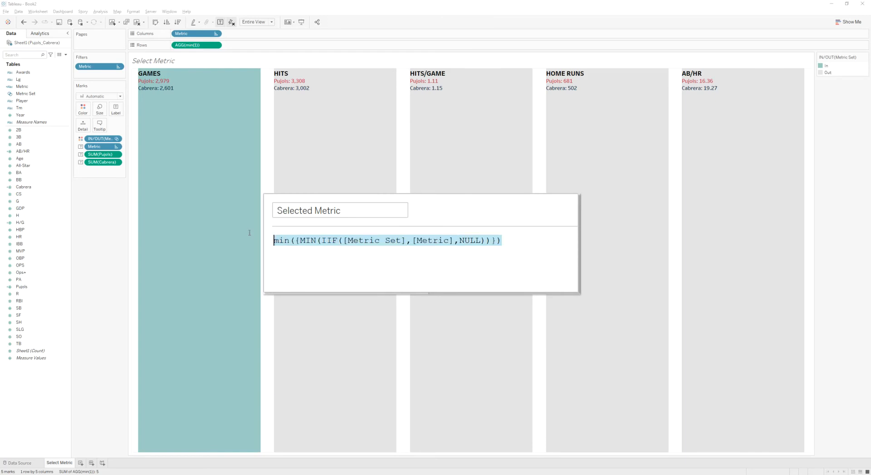
drag(529, 204, 502, 245)
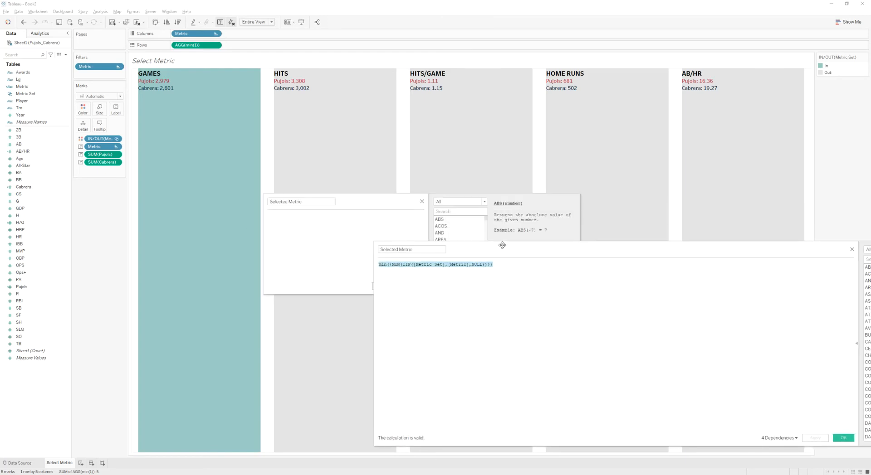
click(852, 250)
click(305, 217)
key(ctrl+v)
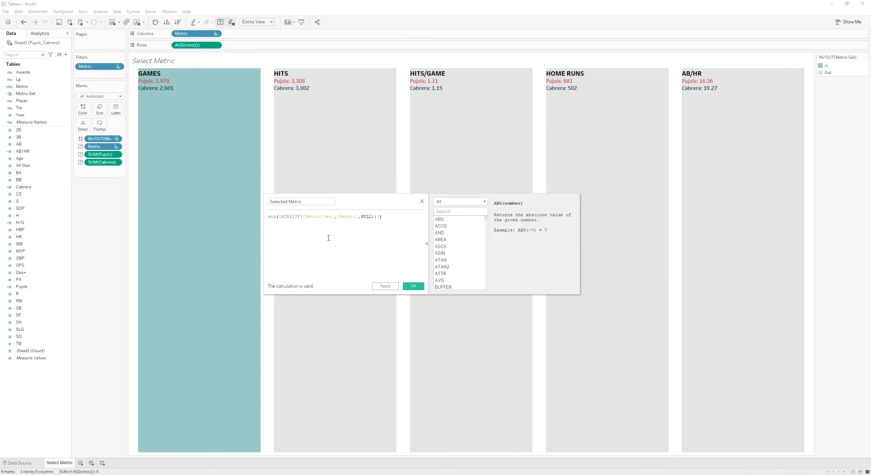
- Examine the functions and fields in the Selected Metric formula and save the calculation
drag(292, 217, 333, 216)
click(334, 217)
double_click(310, 217)
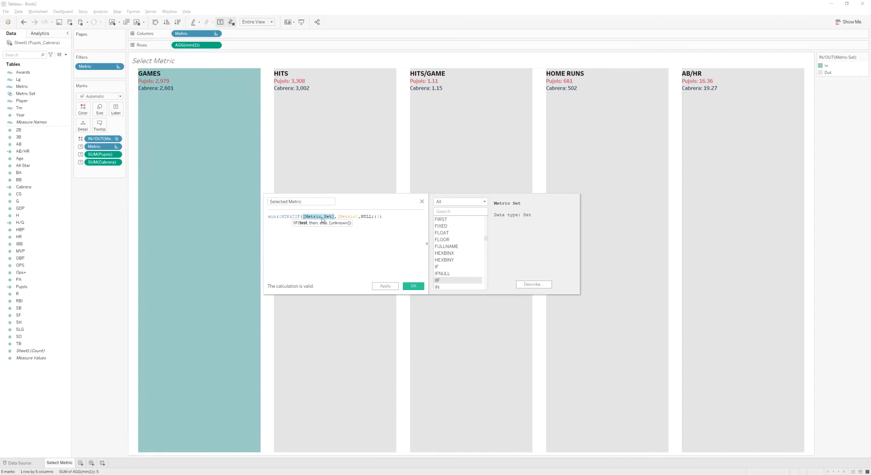
click(353, 218)
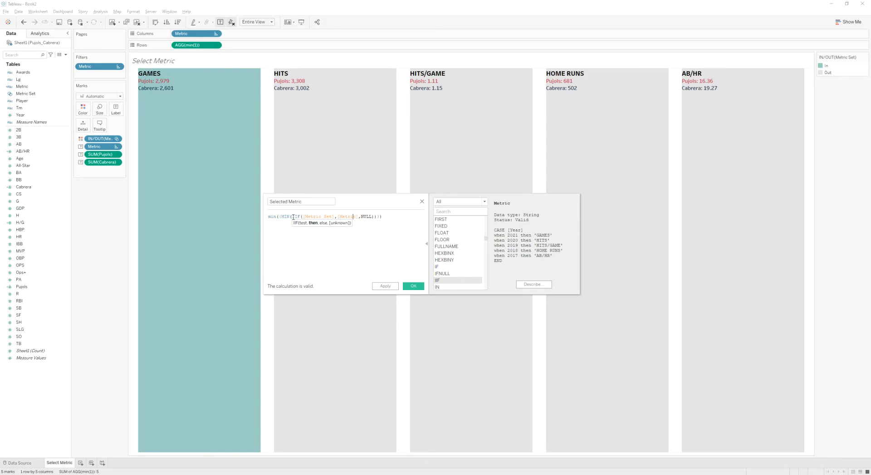
drag(280, 217, 379, 217)
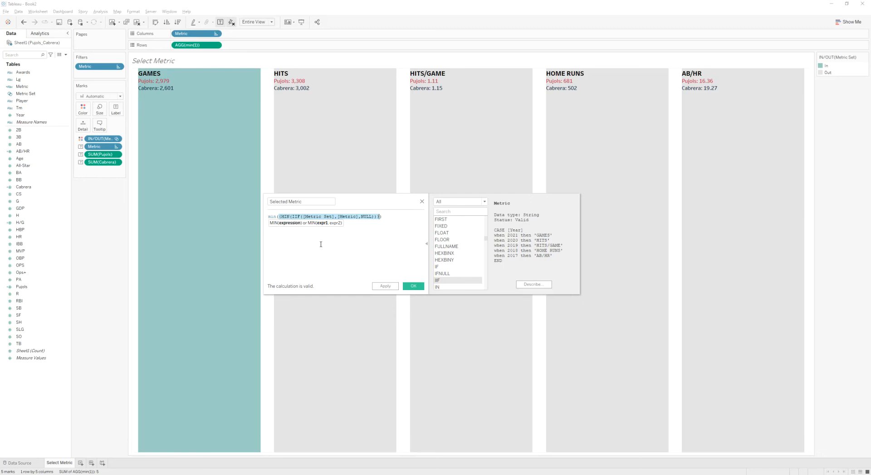
click(281, 236)
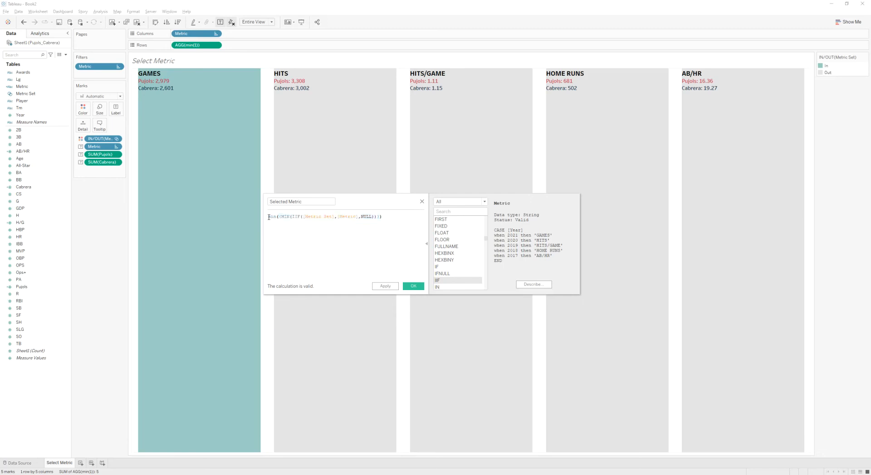
double_click(273, 216)
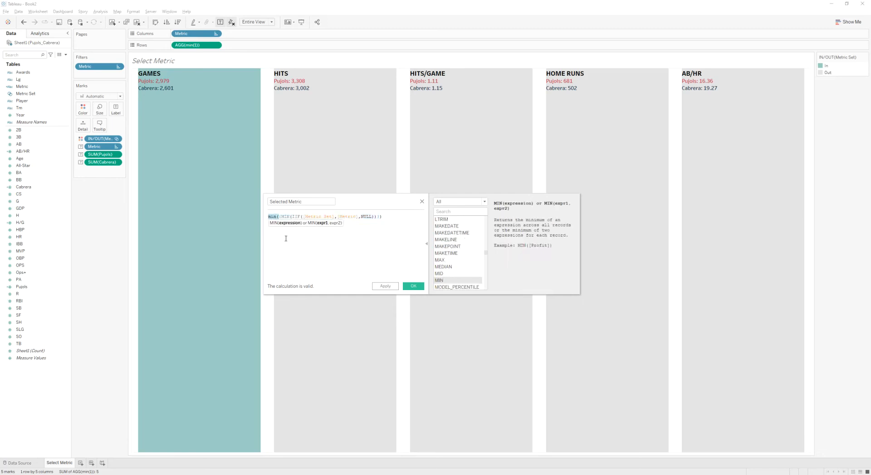
click(298, 246)
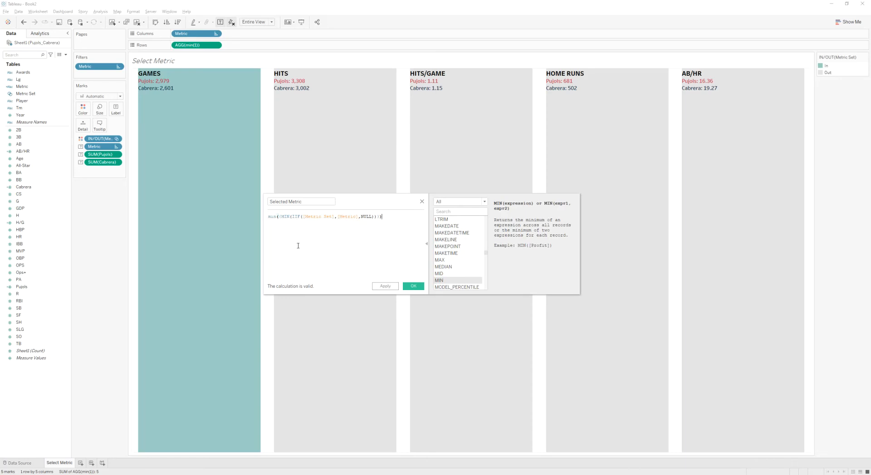
click(414, 287)
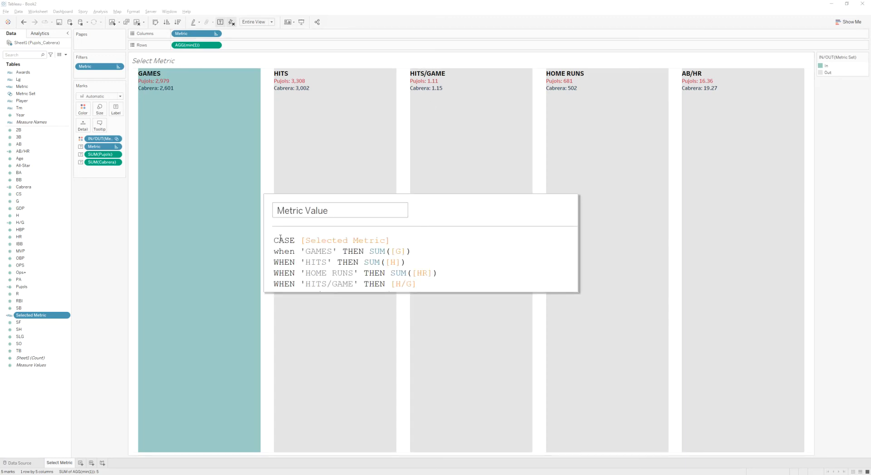
- Copy the CASE [Selected Metric] formula returning SUM([G]), SUM([H]), SUM([HR]), [H/G] and [AB/HR] into a new calculated field
key(ctrl+a)
key(ctrl+c)
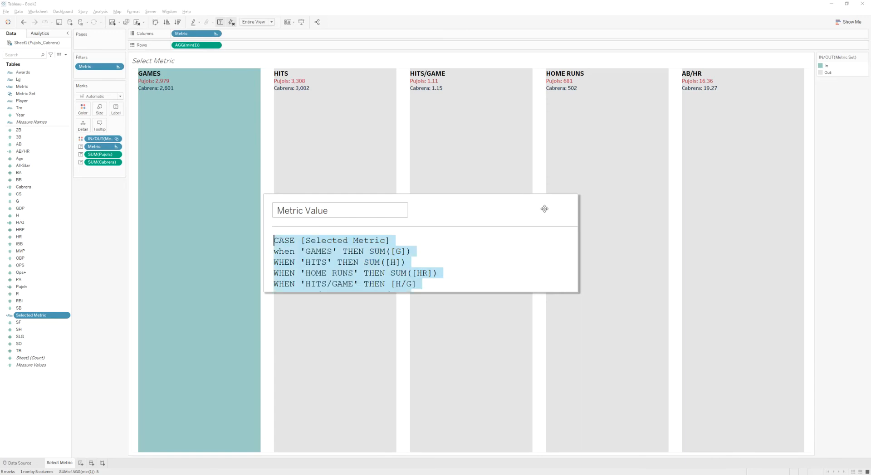
drag(535, 206, 512, 213)
click(854, 215)
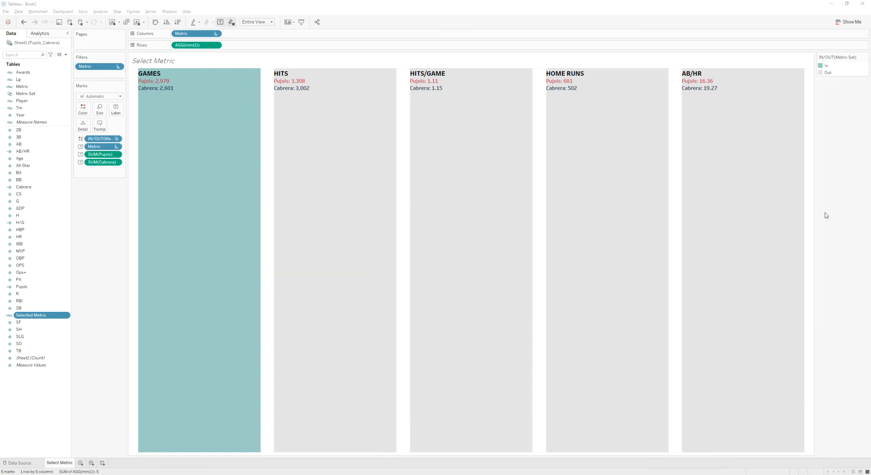
right_click(40, 382)
click(58, 390)
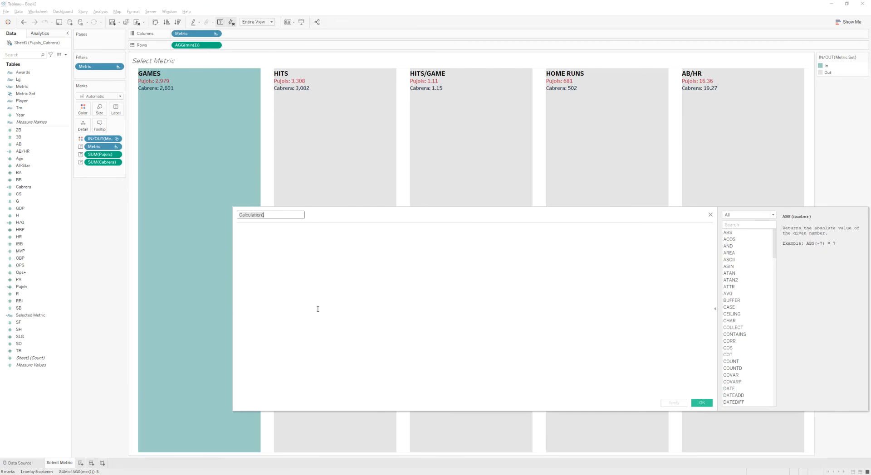
key(ctrl+v)
click(361, 256)
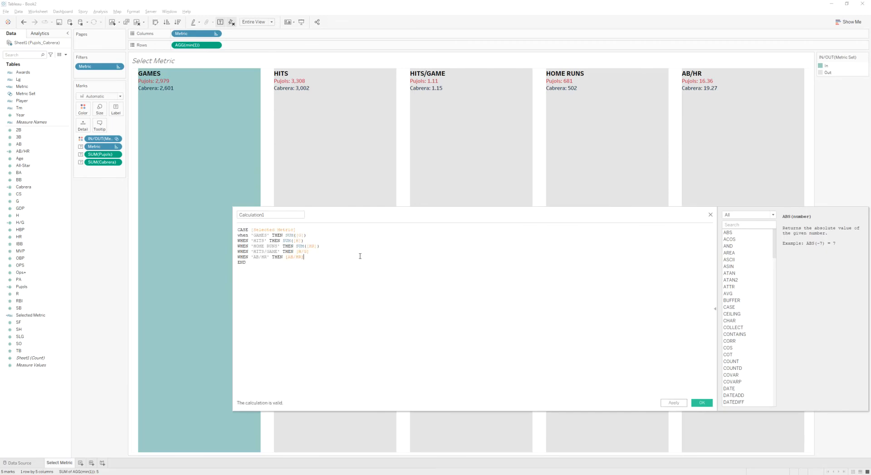
- Review the CASE formula, name the calculation Metric Value, and save it
click(254, 230)
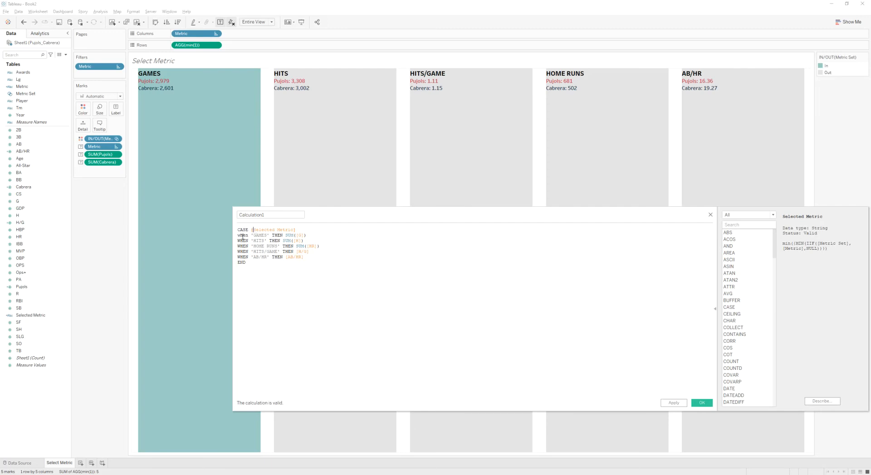
double_click(302, 236)
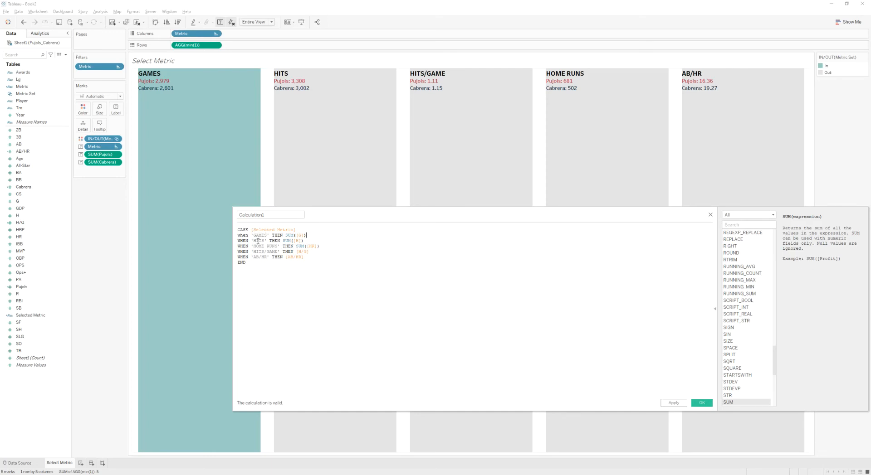
click(276, 230)
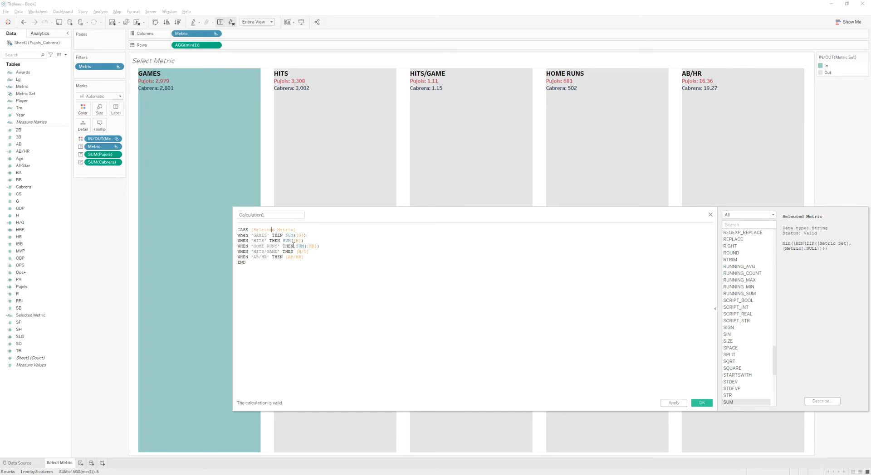
drag(286, 236, 321, 257)
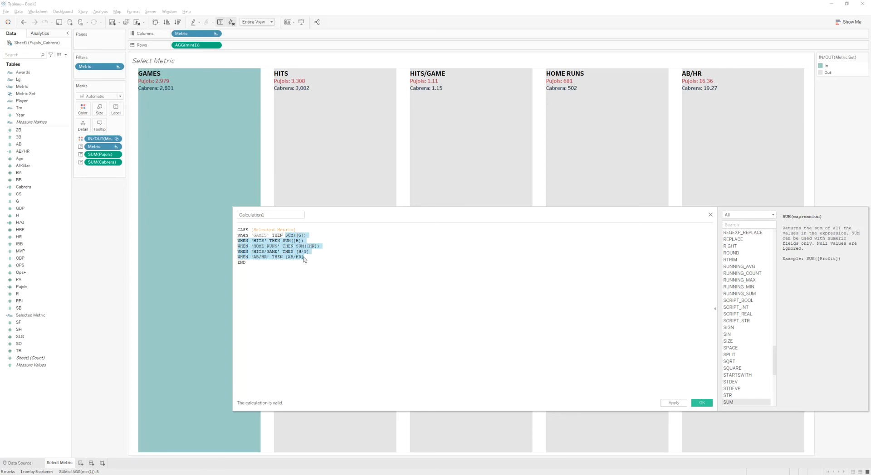
click(308, 252)
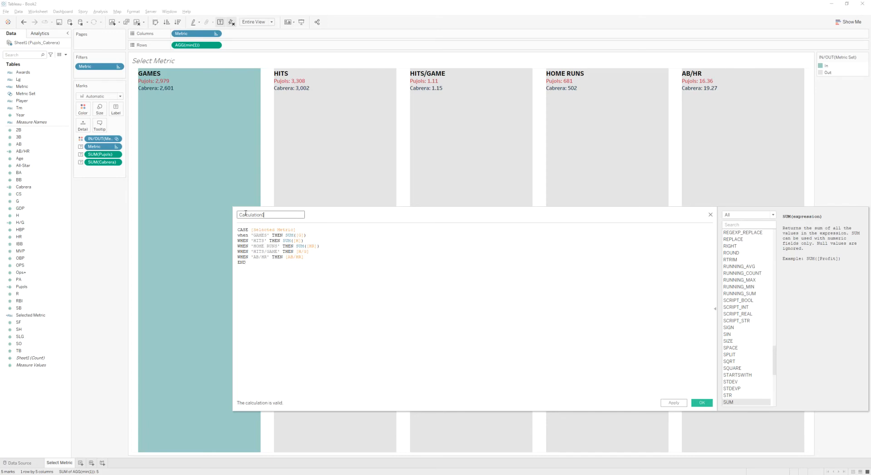
text(M)
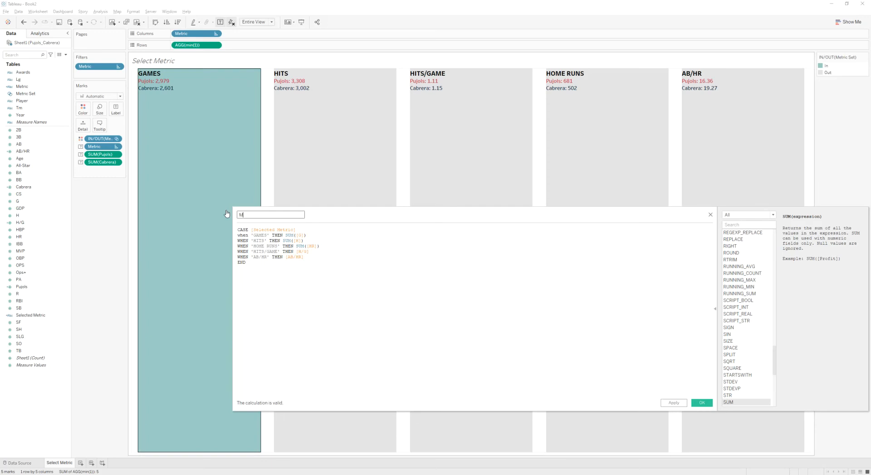
text(etric Value)
click(701, 402)
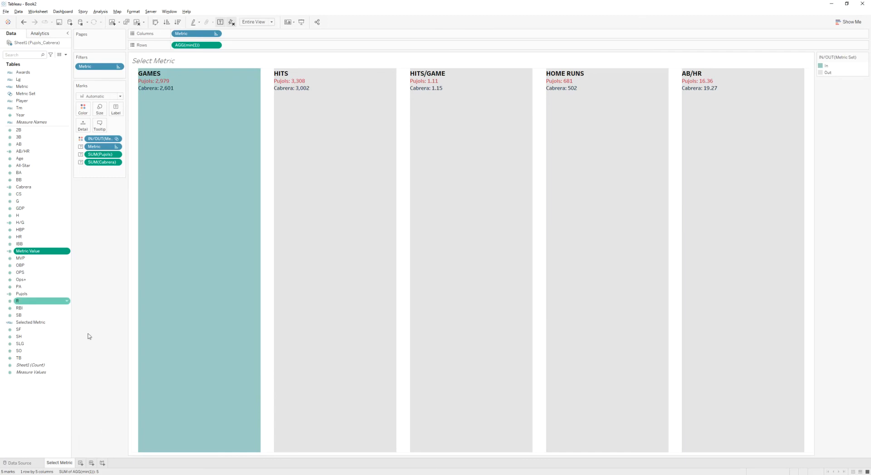
- Open a new sheet and put Metric Value on Rows
click(81, 463)
drag(54, 251, 214, 46)
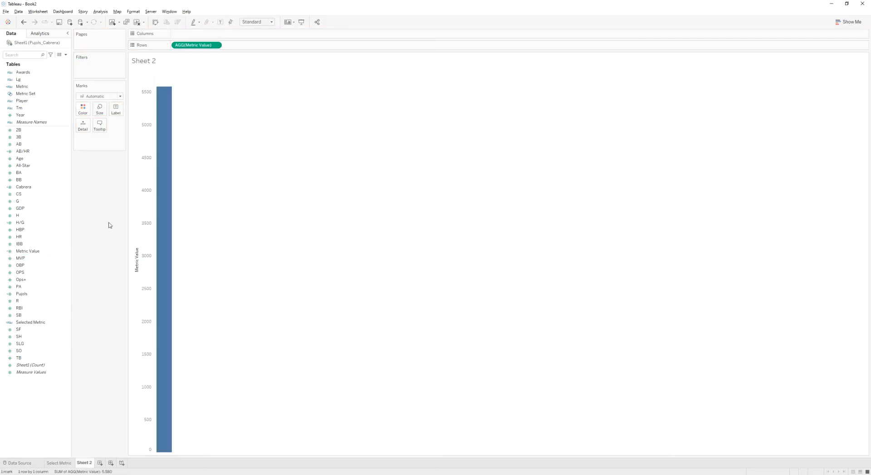
right_click(20, 116)
click(19, 118)
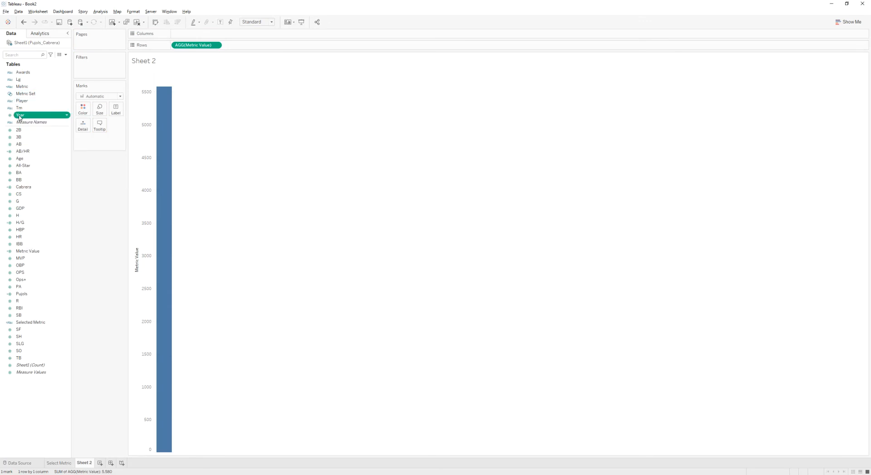
key(Escape)
drag(40, 115, 52, 111)
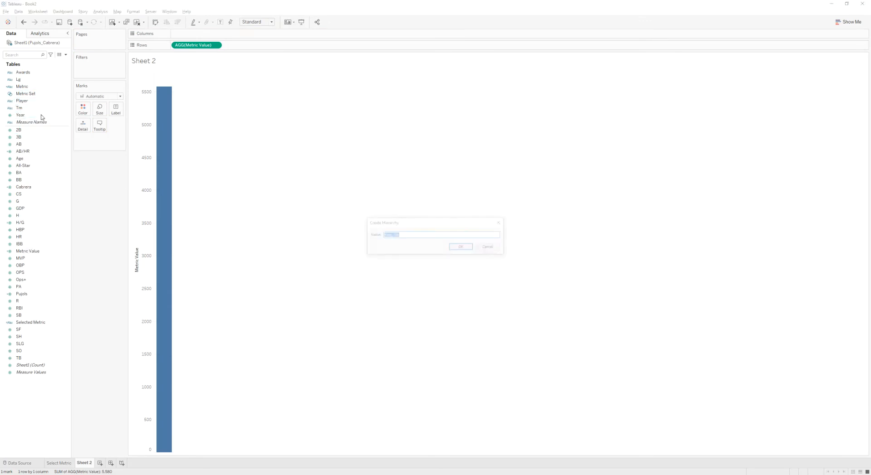
click(486, 248)
- Put Year on Columns and make it discrete
drag(20, 115, 227, 36)
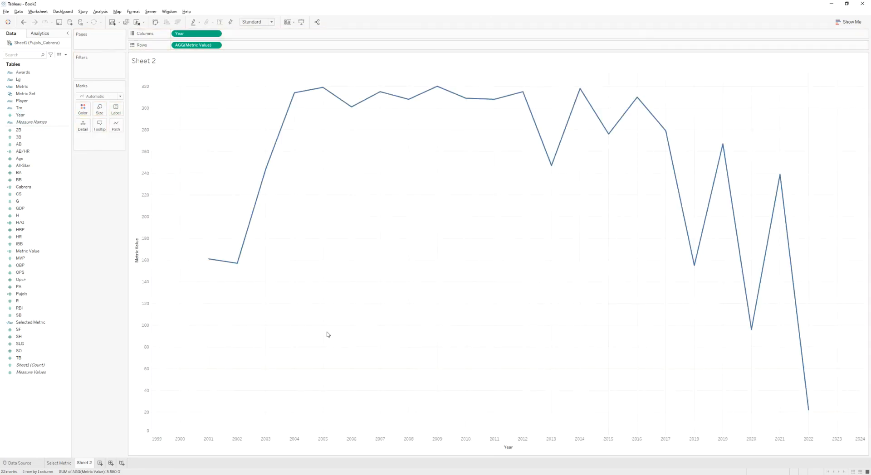
click(216, 34)
click(234, 117)
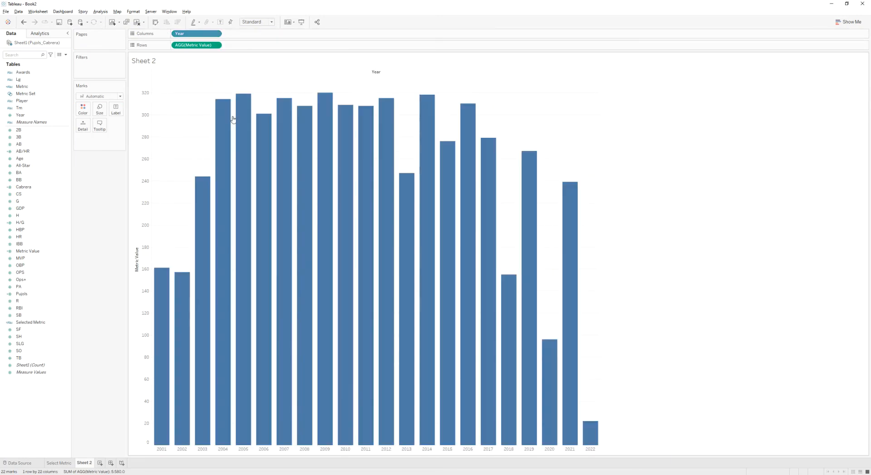
- Change the mark type to Line and colour the lines by Player
click(109, 98)
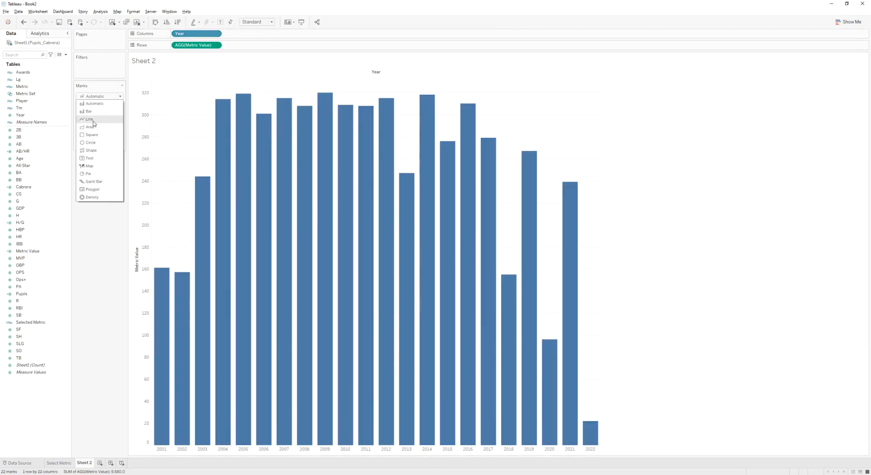
click(94, 120)
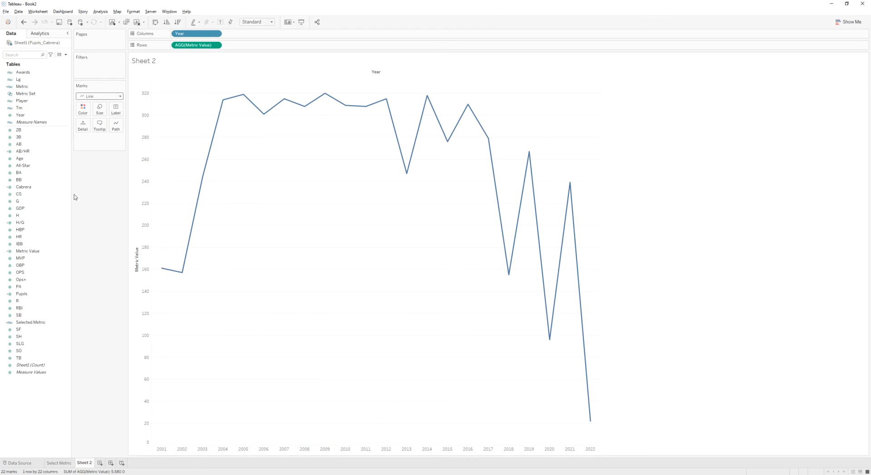
drag(21, 100, 83, 112)
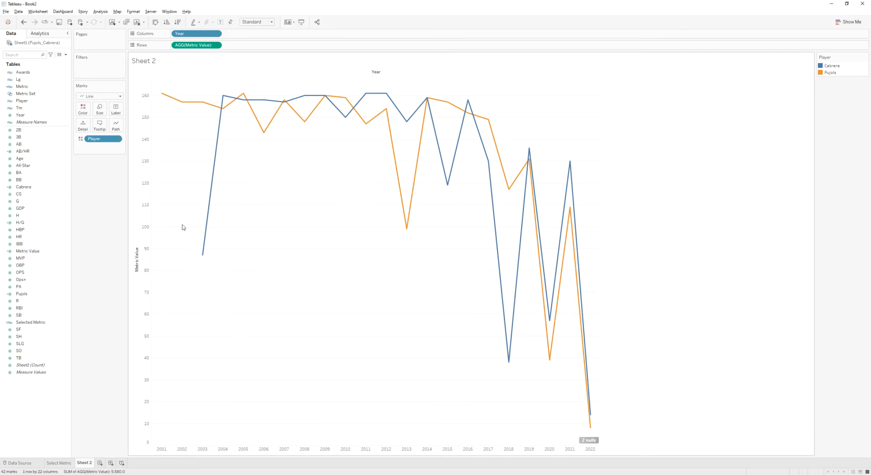
- Add Year as a filter and exclude 2022
drag(179, 34, 102, 70)
scroll(376, 241, down, 3)
click(371, 251)
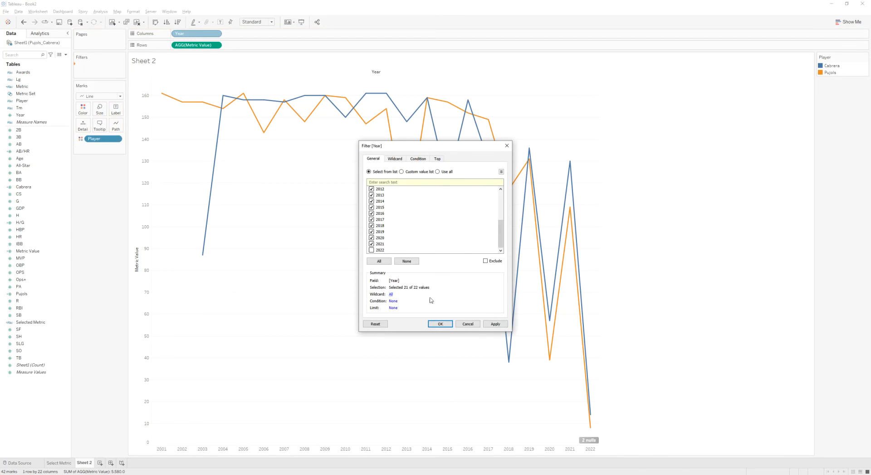
click(440, 327)
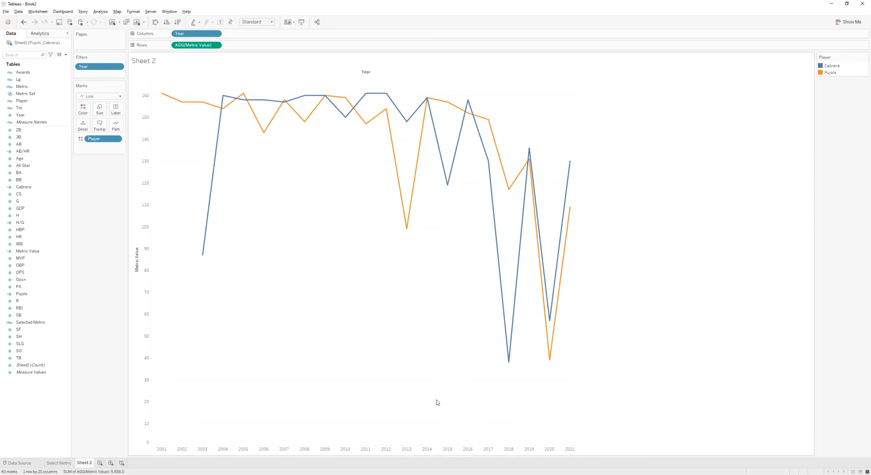
- Hide the Year field label above the chart
mouse_move(392, 123)
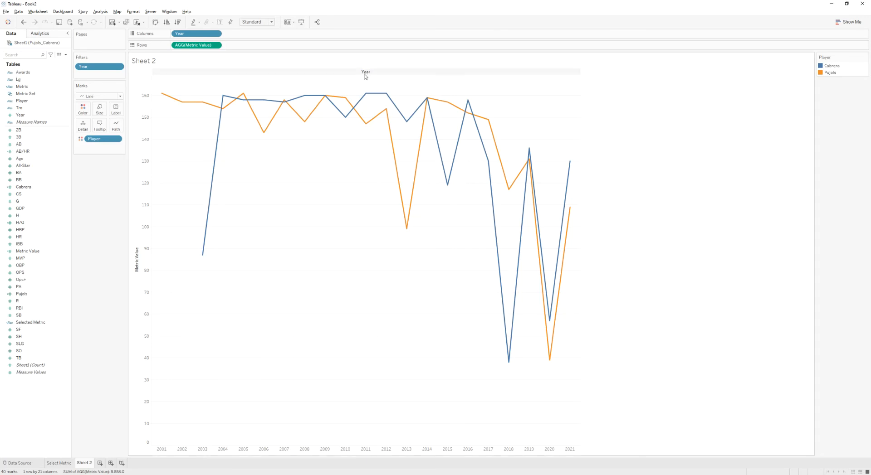
right_click(365, 73)
click(388, 103)
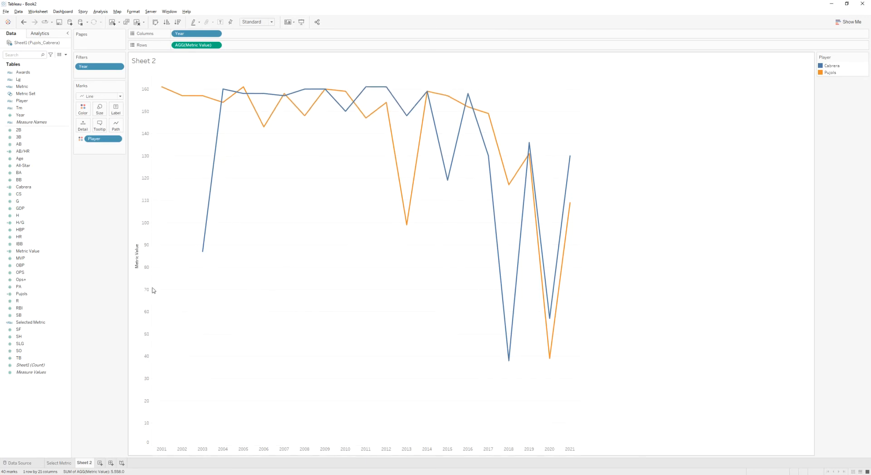
- Clear the title of the Metric Value axis
right_click(137, 248)
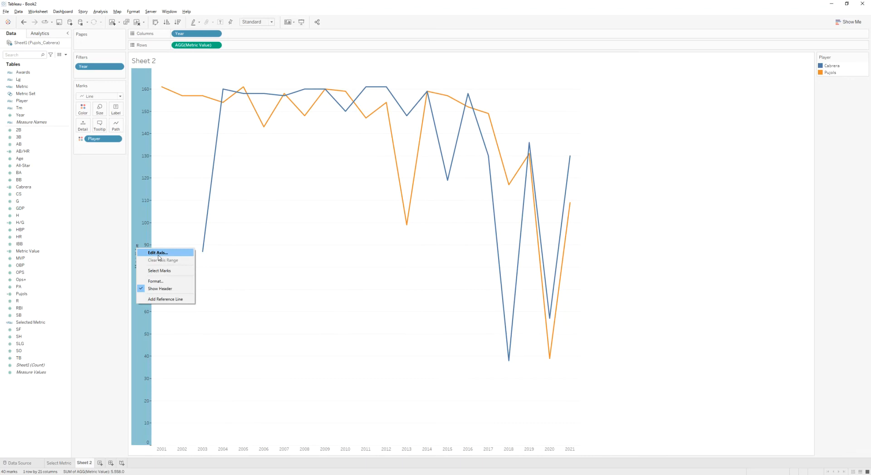
click(166, 253)
triple_click(394, 283)
key(BackSpace)
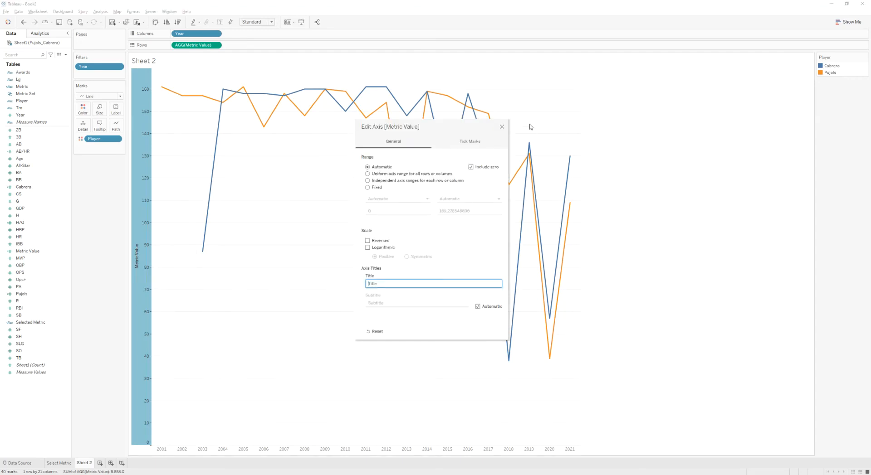
click(501, 126)
click(363, 309)
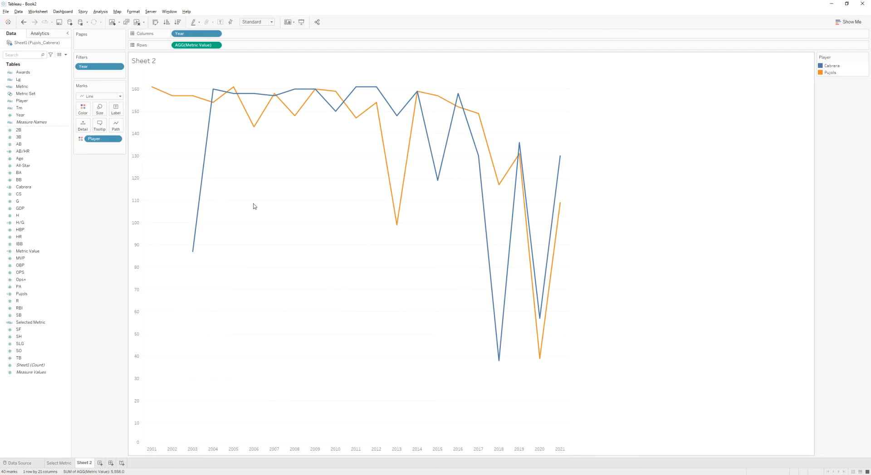
- Turn grid lines off in the workbook formatting
click(133, 11)
click(138, 31)
click(37, 184)
click(38, 195)
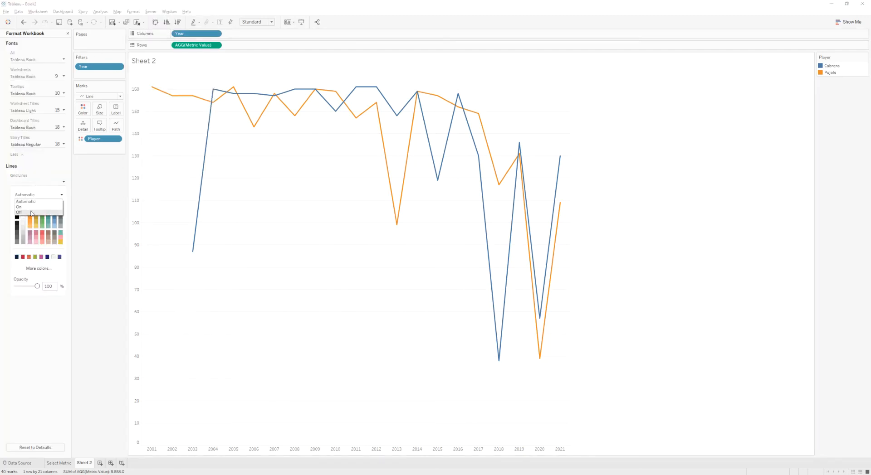
click(32, 213)
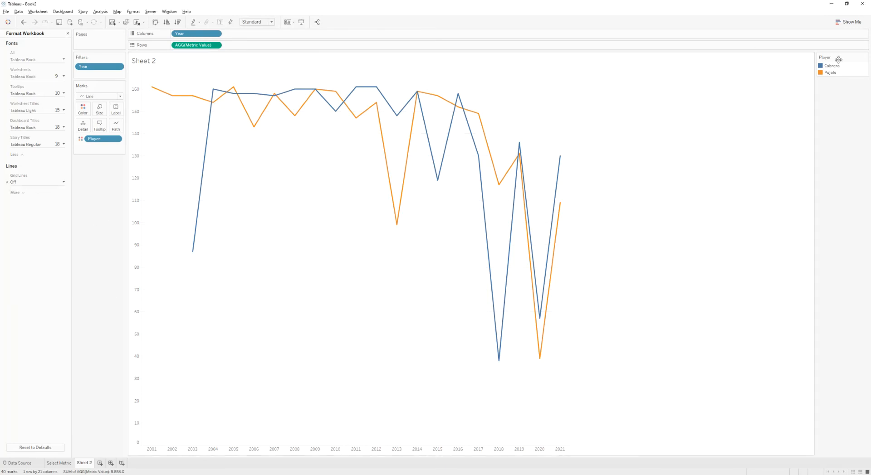
- Assign a dark navy colour to Cabrera and a red to Pujols using the screen colour picker
double_click(825, 68)
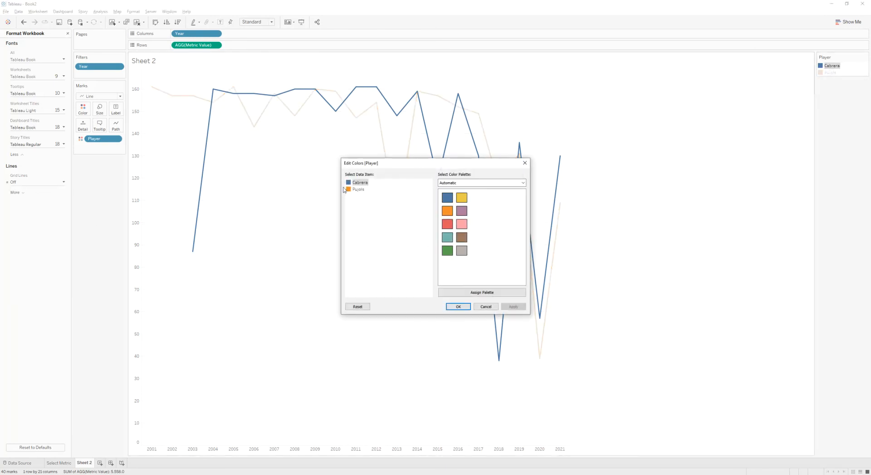
double_click(349, 183)
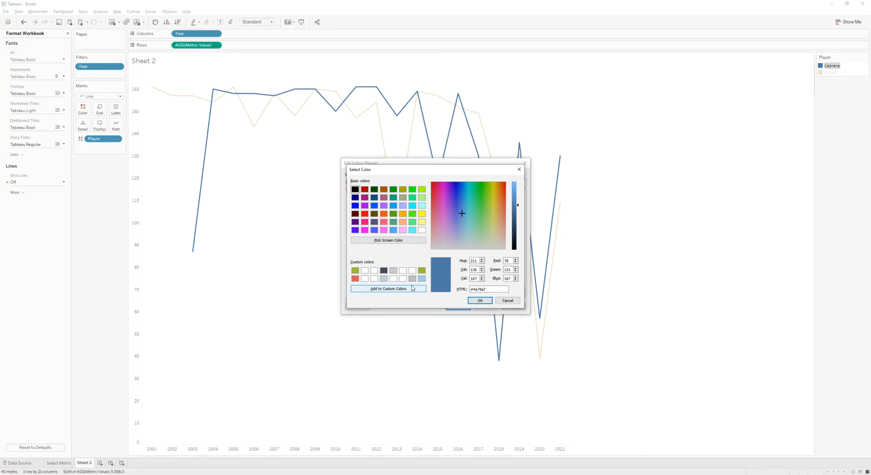
drag(495, 289, 468, 289)
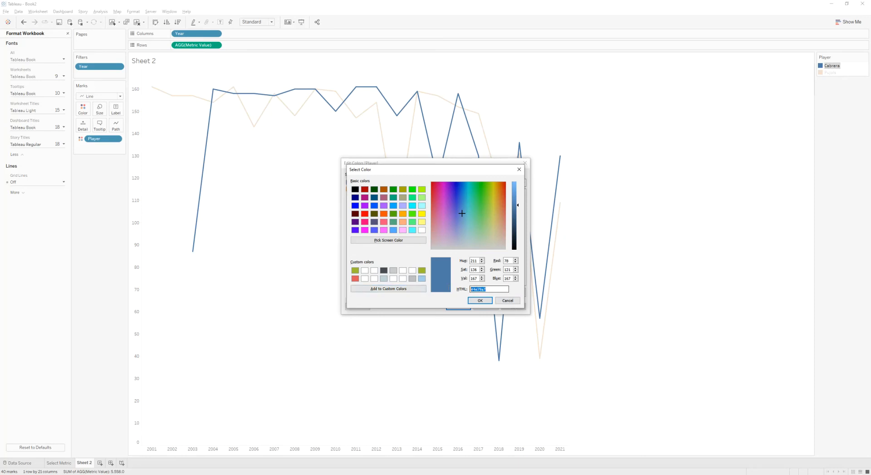
click(393, 241)
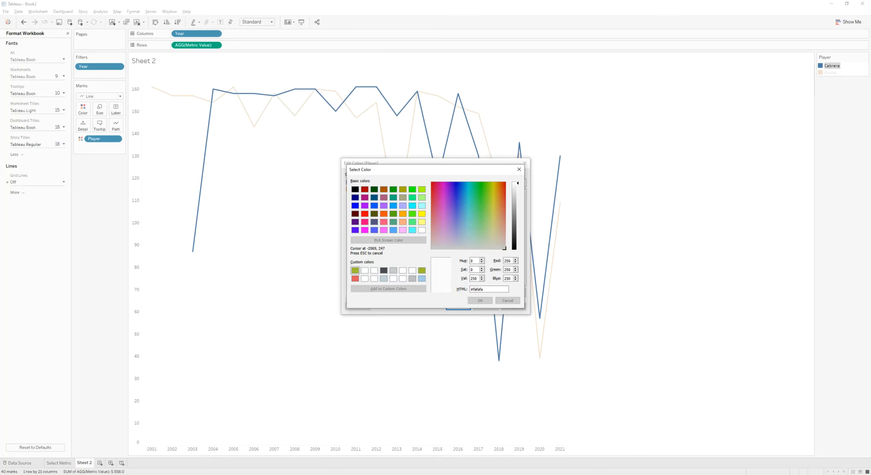
click(478, 301)
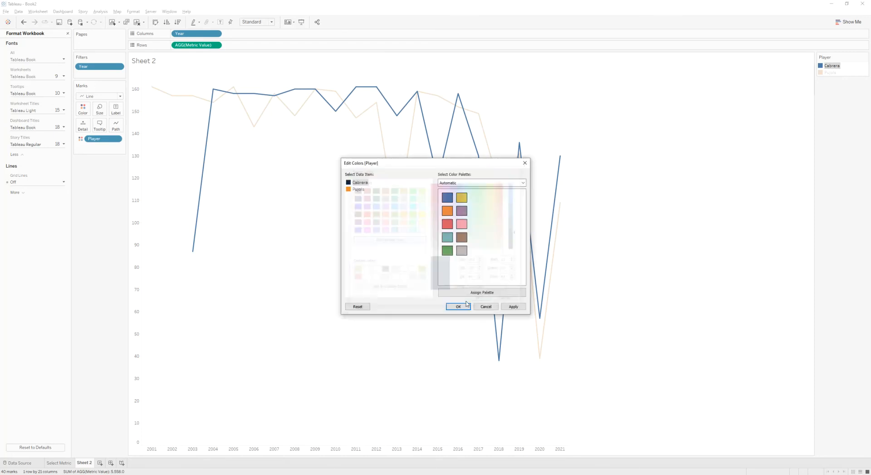
double_click(358, 189)
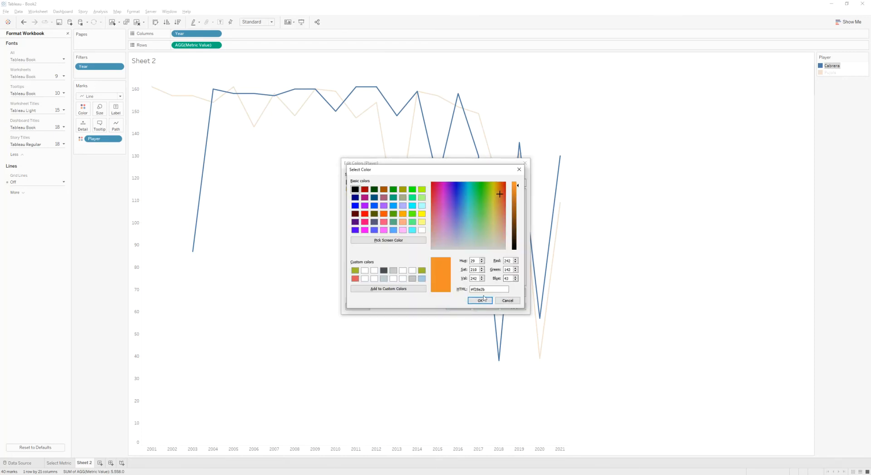
click(402, 241)
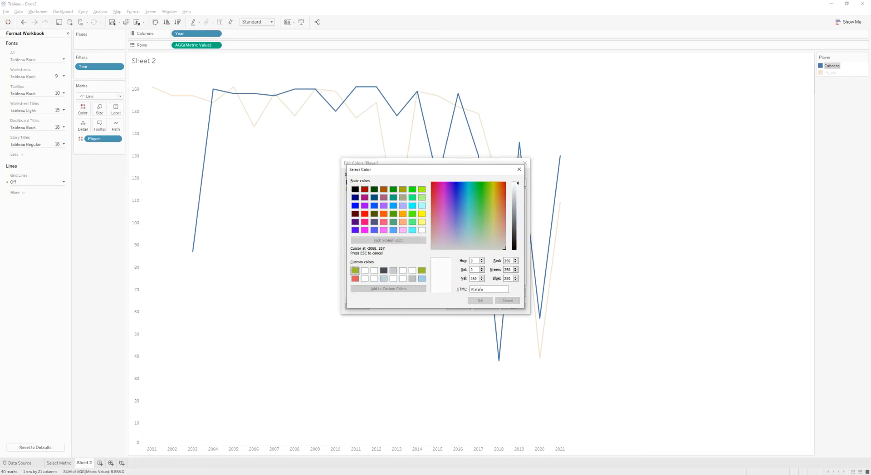
click(483, 301)
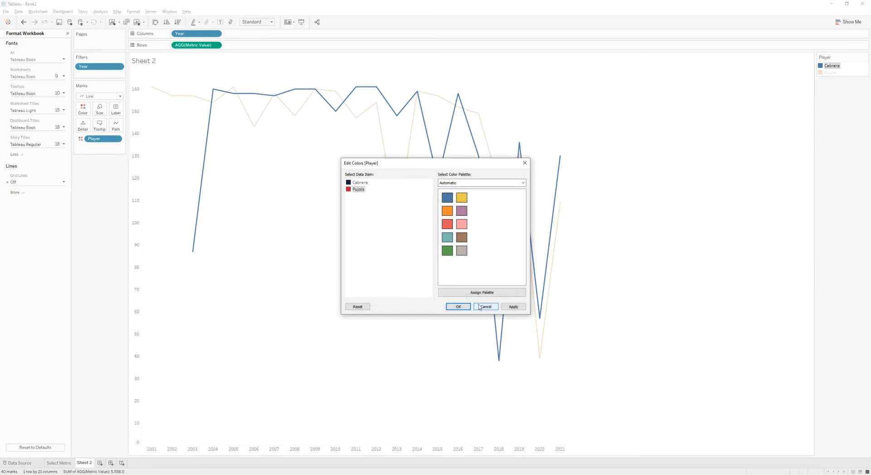
click(459, 307)
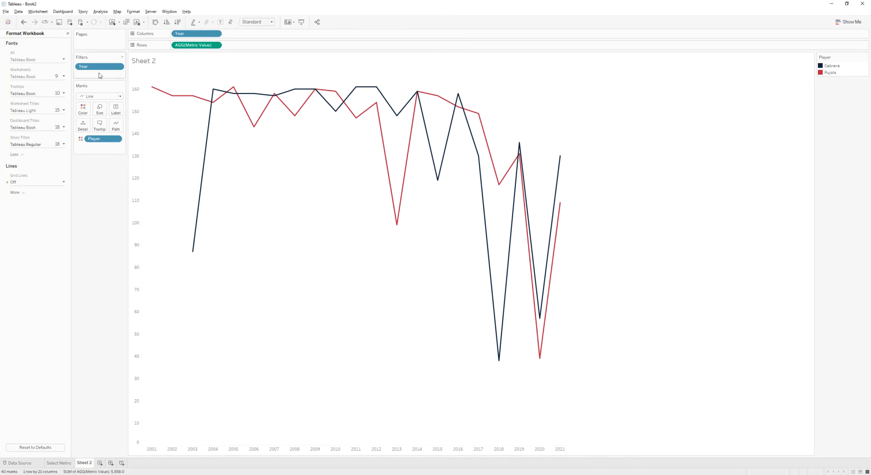
- Close the format pane and review the reference Metric Label formula that negates the H/G and AB/HR values
click(67, 34)
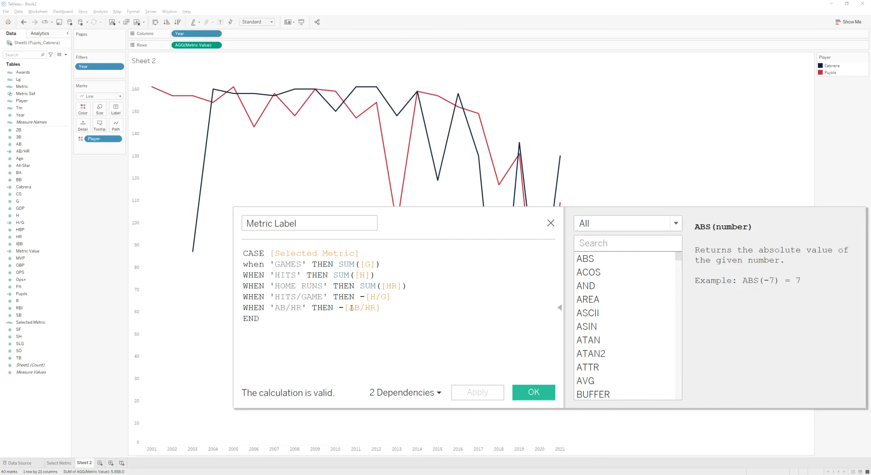
drag(277, 321, 226, 249)
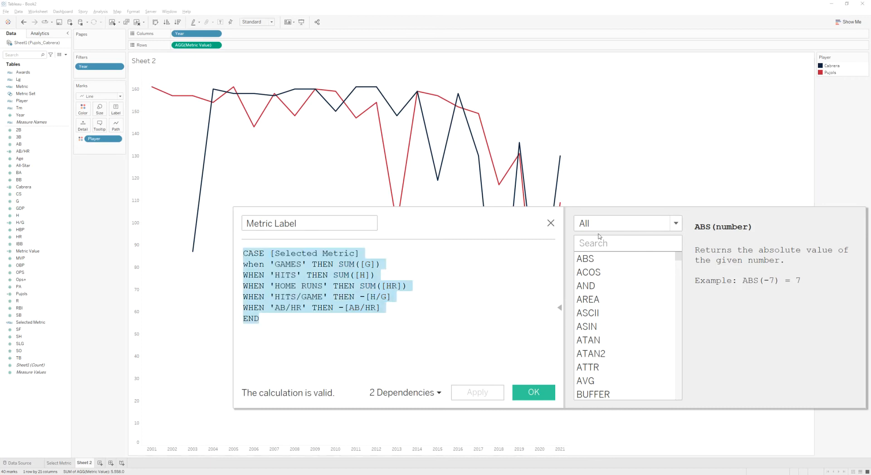
click(551, 224)
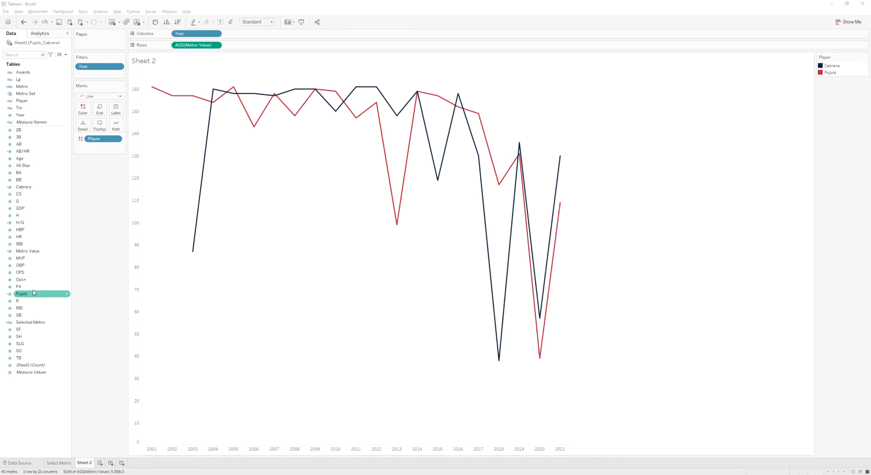
- Duplicate Metric Value, rename the copy Metric Label, and put a minus sign before [AB/HR] in its formula
right_click(27, 252)
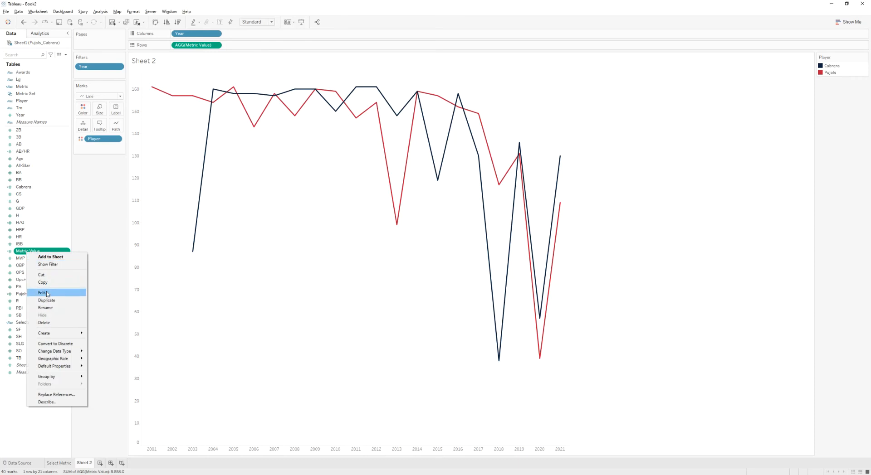
click(49, 301)
right_click(37, 259)
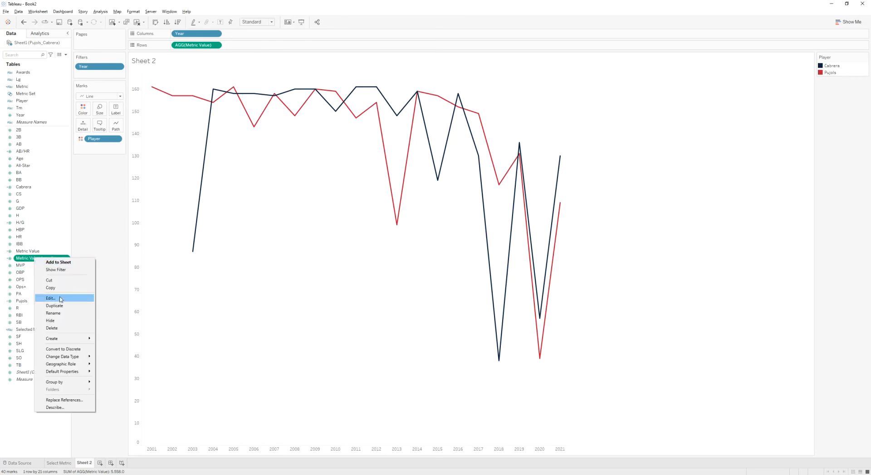
click(49, 298)
drag(299, 189, 326, 186)
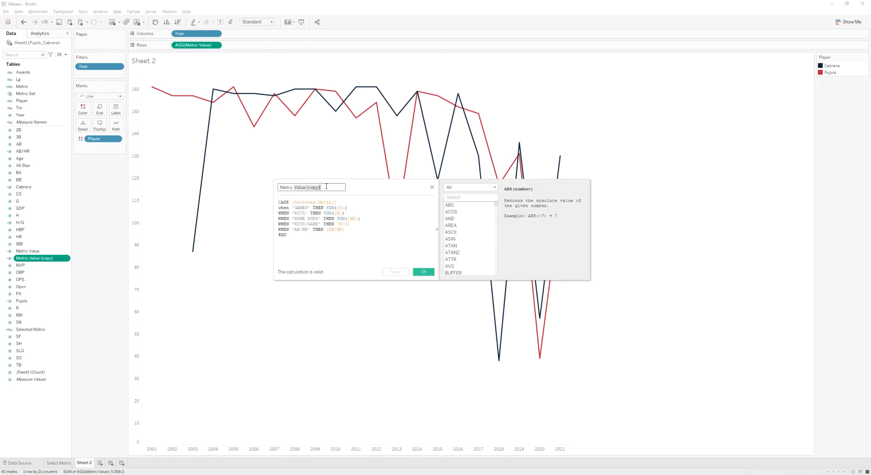
text(Label)
click(338, 224)
text(-)
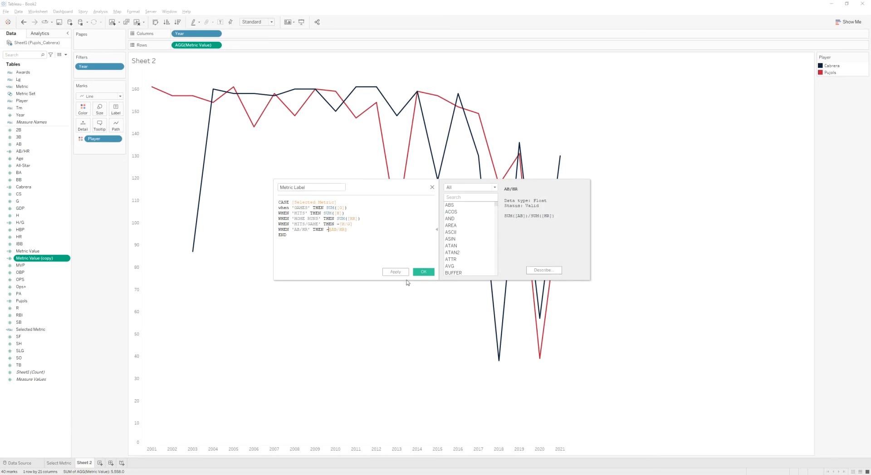
click(425, 273)
- Try to give Metric Label a custom default number format without the minus sign for negatives
right_click(38, 252)
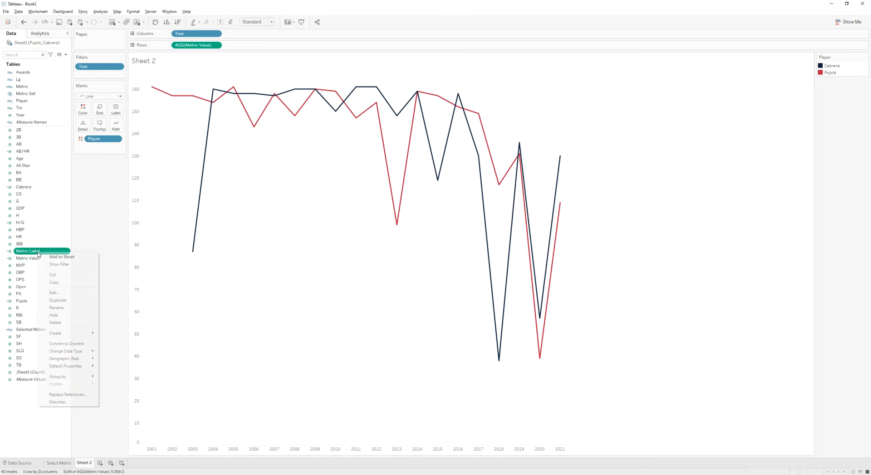
mouse_move(71, 370)
click(120, 382)
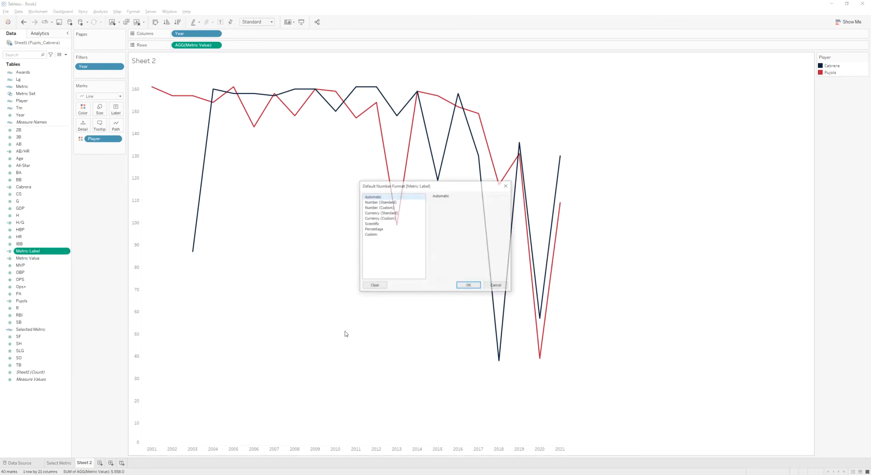
click(379, 208)
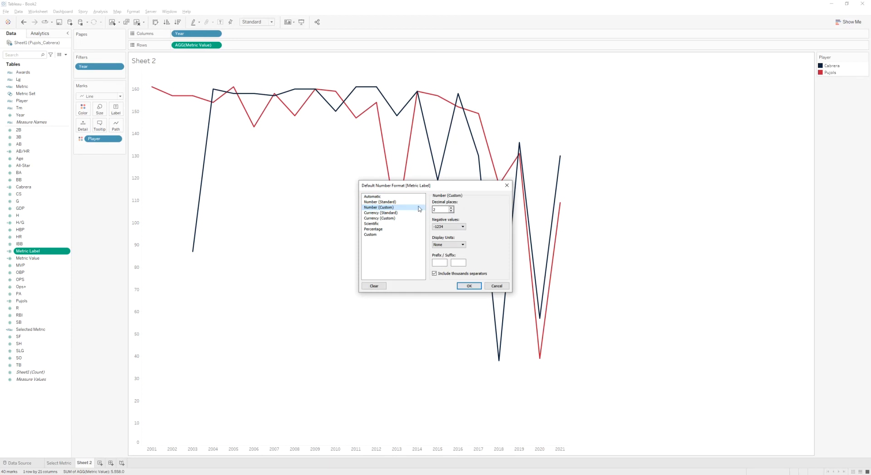
click(371, 235)
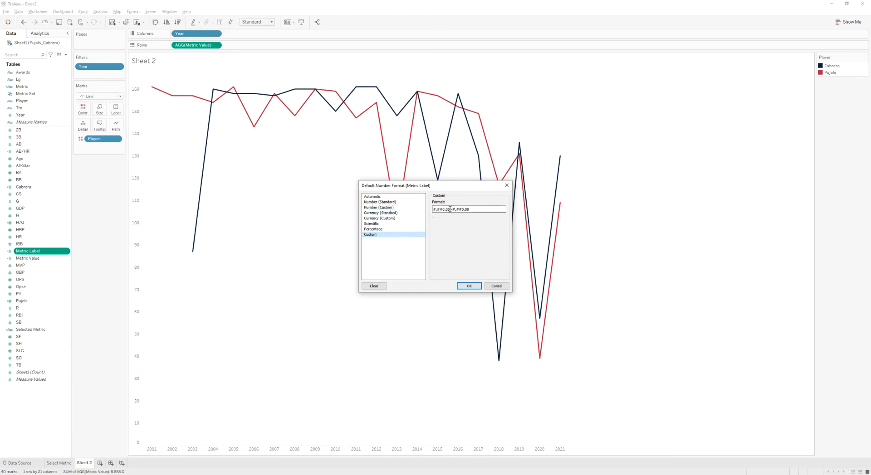
key(BackSpace)
key(BackSpace)
text(;)
click(494, 287)
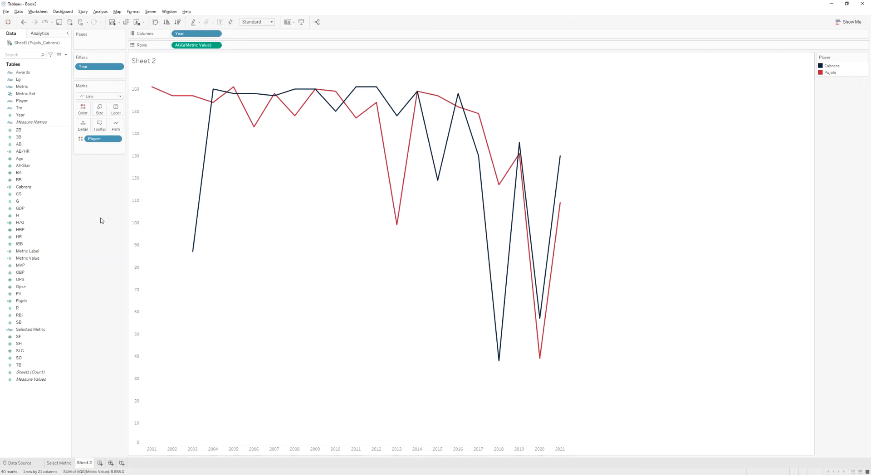
- Put Metric Label on the line labels and show only the minimum and maximum values
drag(32, 252, 111, 113)
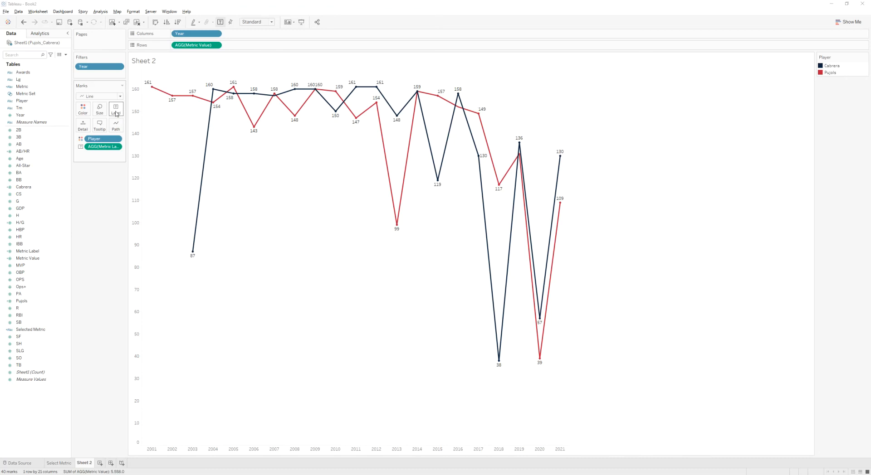
click(112, 112)
click(134, 189)
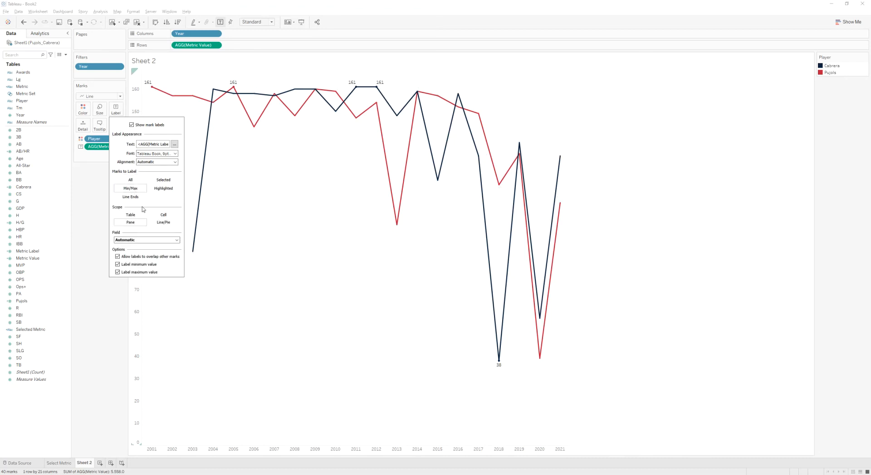
- Scope the min/max labels to each line (Line/Pane) and rename the sheet Metric Values
click(160, 224)
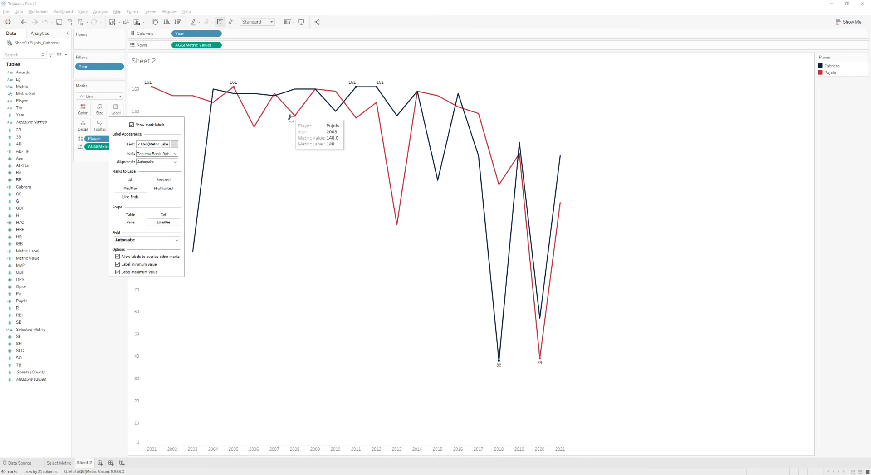
click(105, 279)
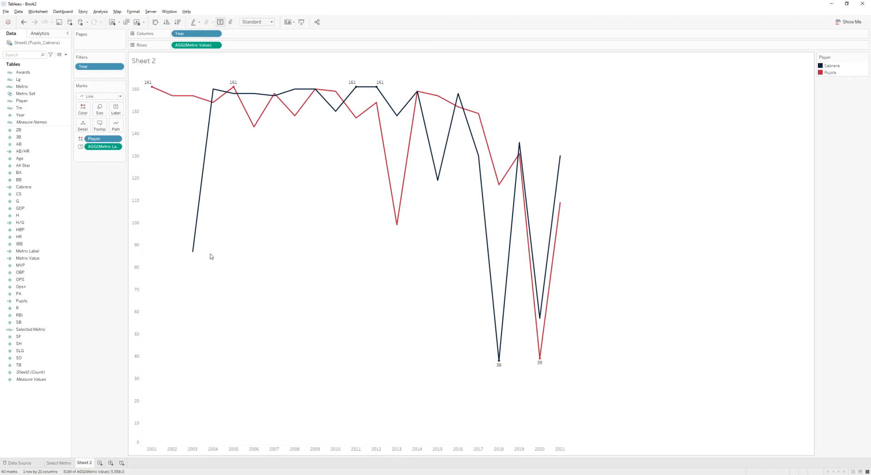
double_click(88, 465)
text(Metric Values)
key(Return)
right_click(40, 96)
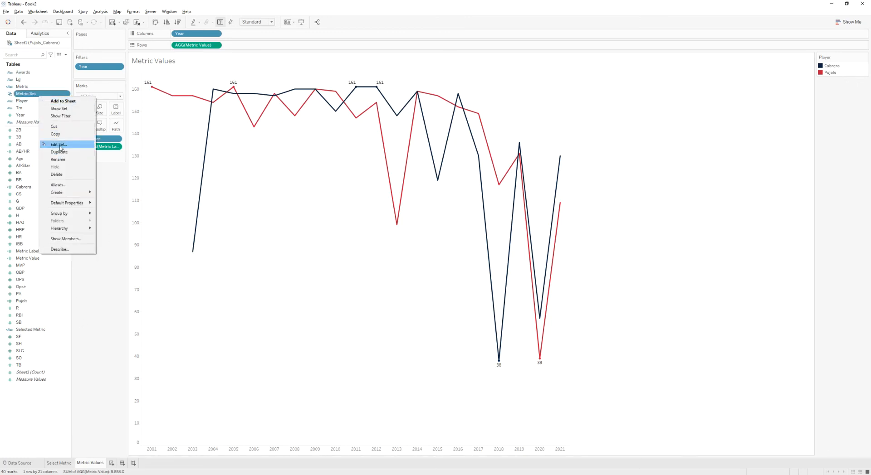
click(68, 117)
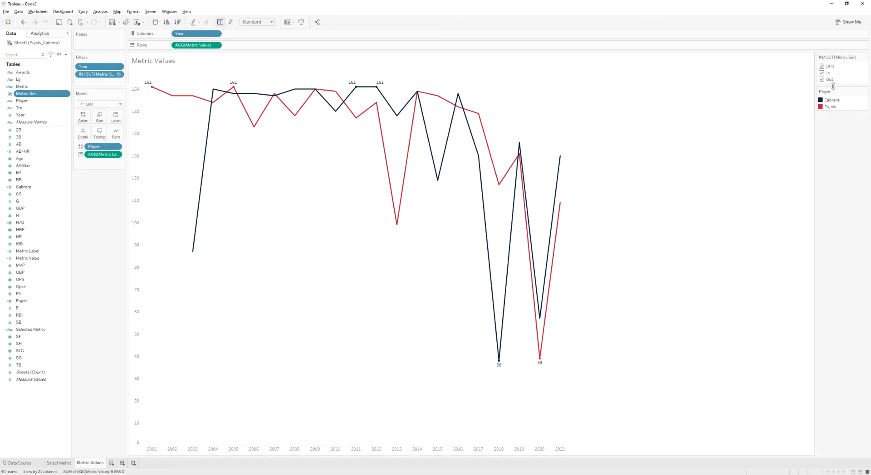
click(865, 57)
click(820, 210)
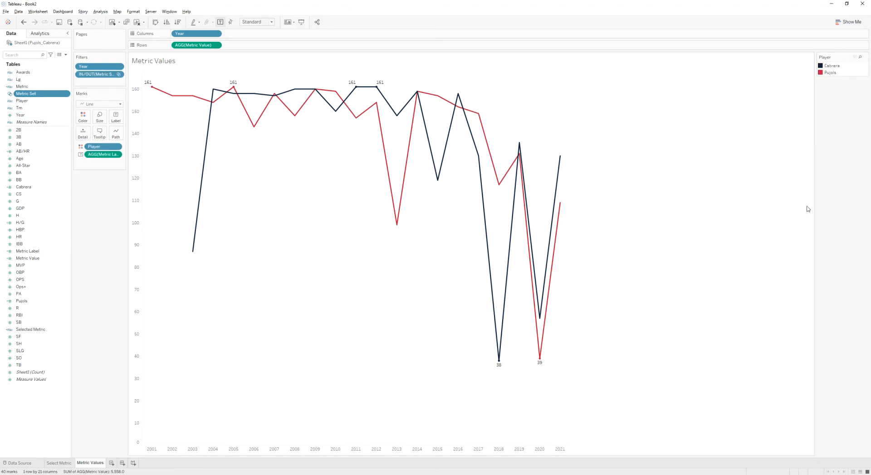
click(68, 94)
double_click(97, 76)
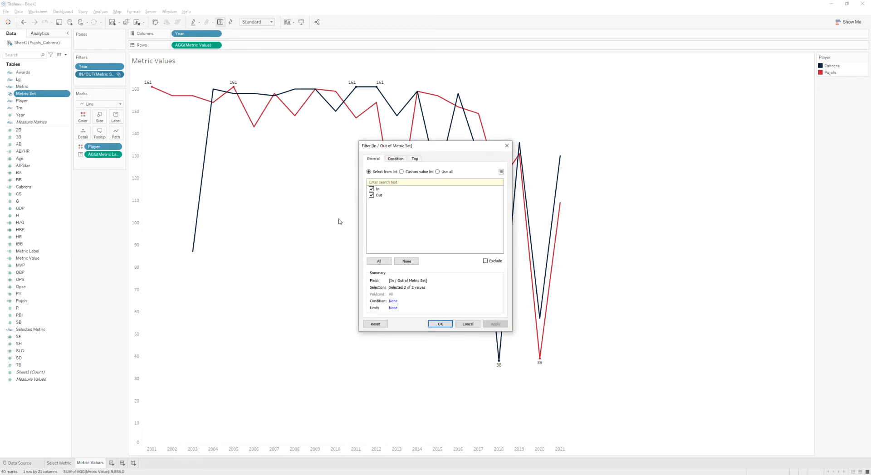
click(506, 146)
drag(99, 75, 96, 197)
- Show the Metric Set card on the sheet and switch it to a single-value dropdown
right_click(26, 93)
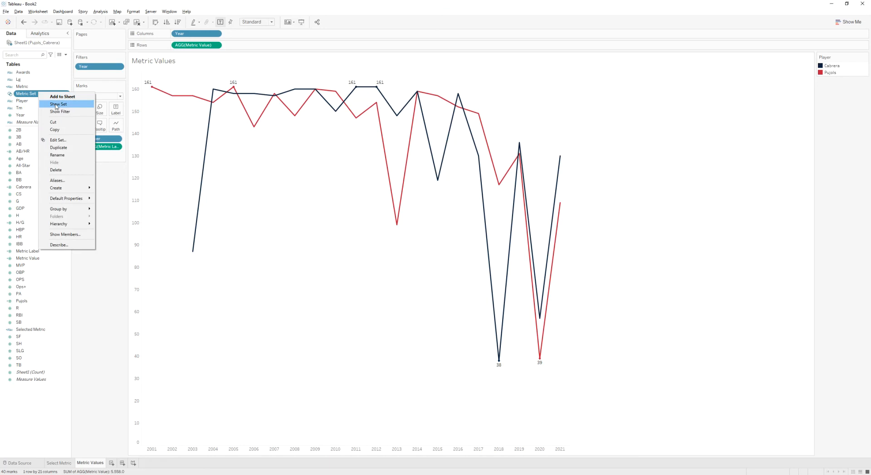
click(82, 105)
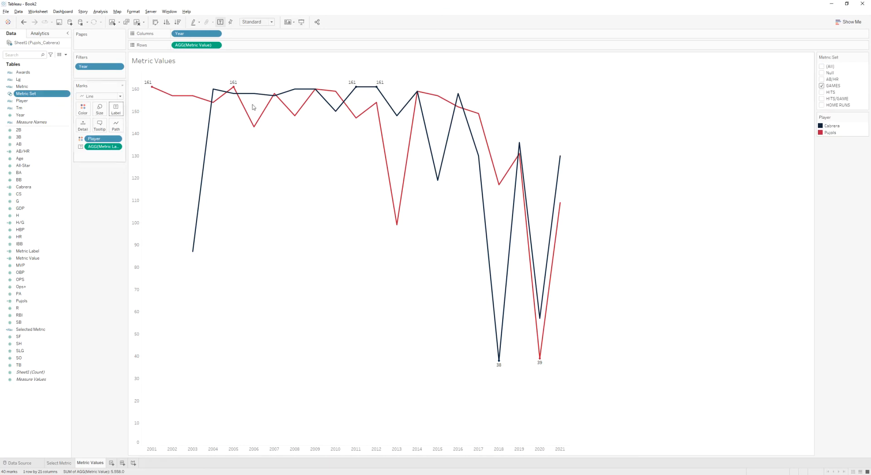
click(821, 86)
click(822, 92)
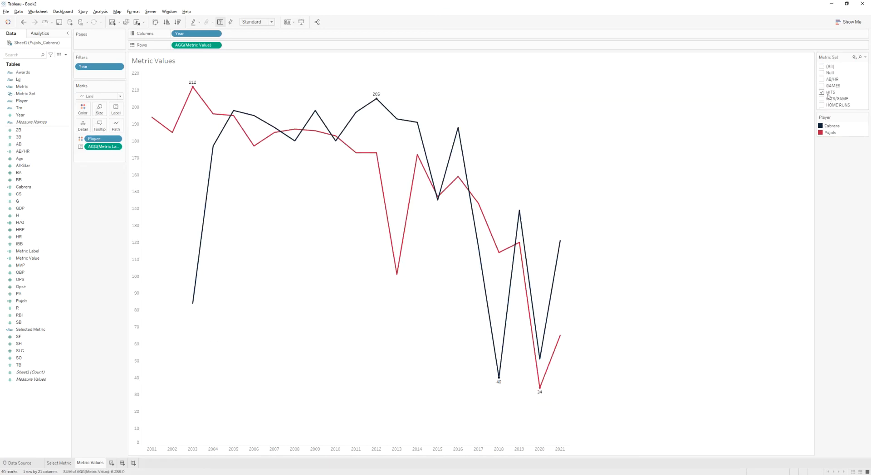
click(865, 57)
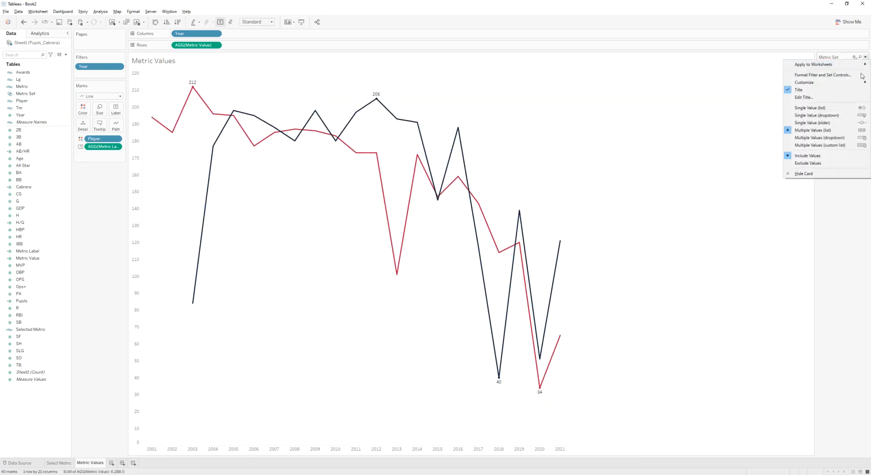
click(837, 115)
- Switch the Metric Set dropdown between metrics, ending with AB/HR selected
click(834, 67)
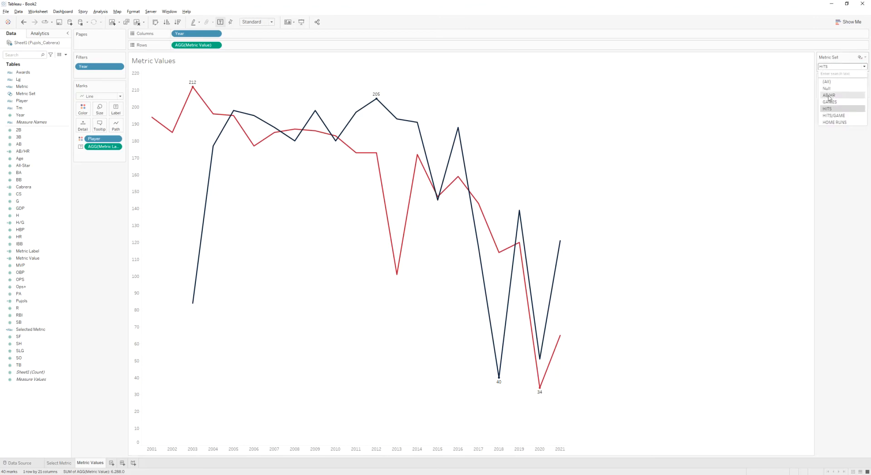
click(834, 71)
click(837, 67)
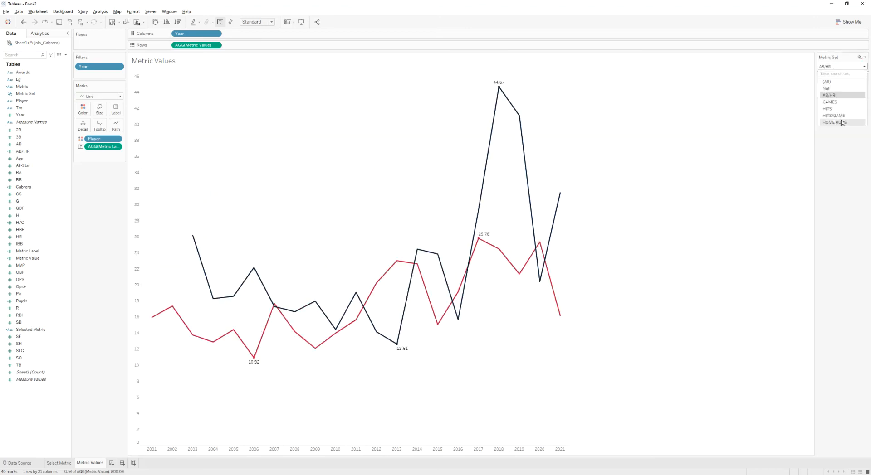
click(842, 119)
click(837, 67)
click(837, 95)
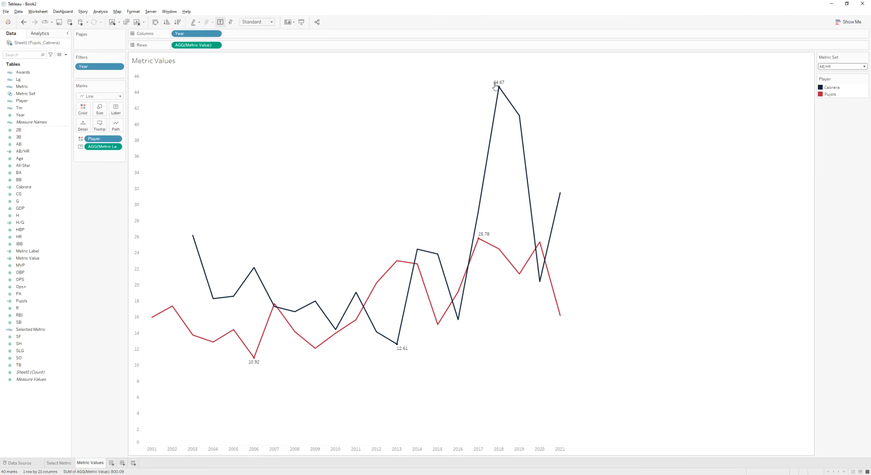
mouse_move(400, 341)
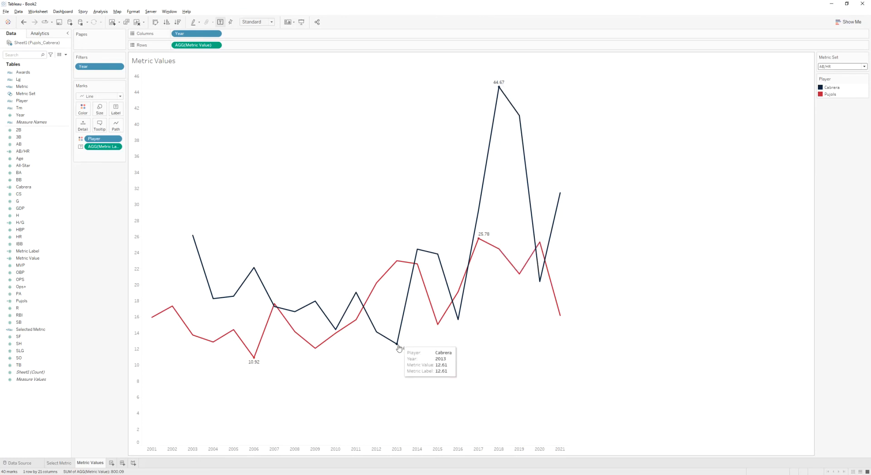
click(852, 67)
click(840, 66)
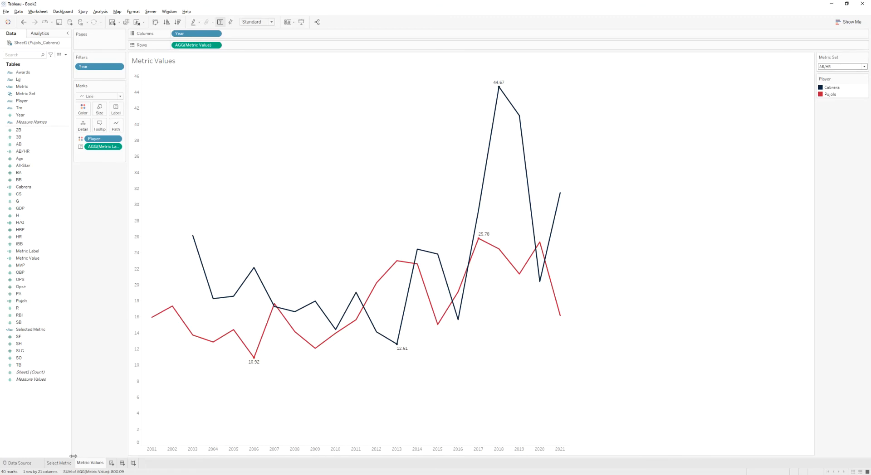
- Create a new dashboard and set its size to a custom 1000 x 900 px
click(122, 463)
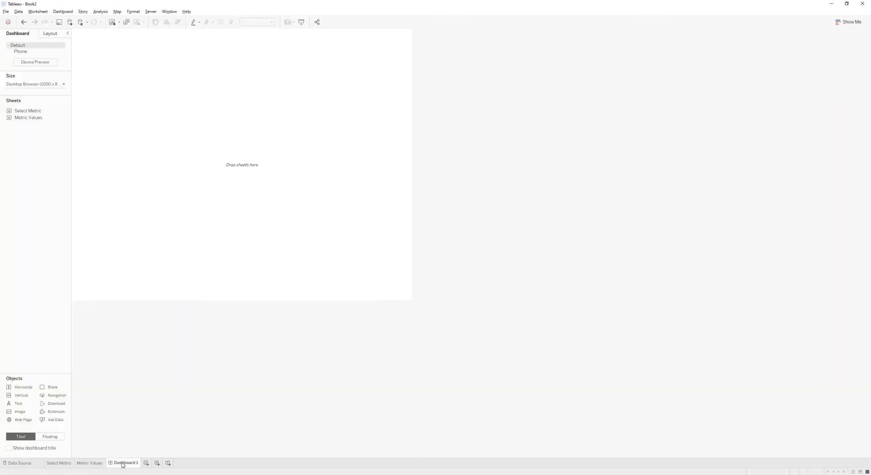
click(49, 84)
click(66, 123)
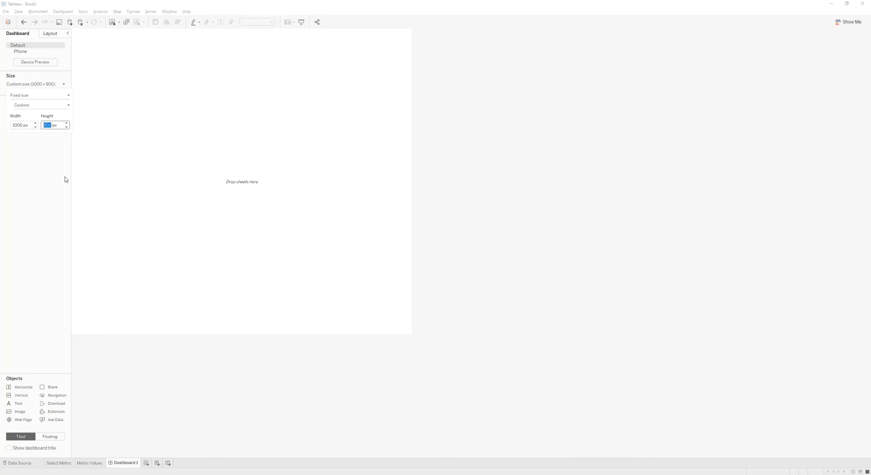
click(49, 205)
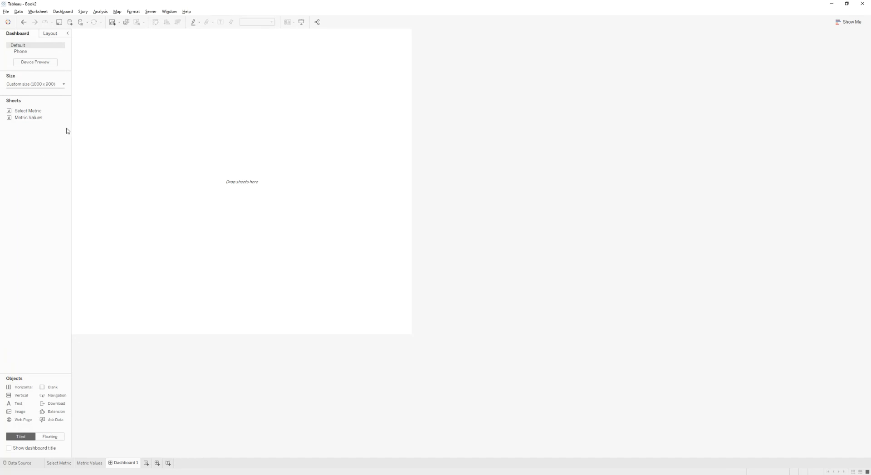
- Add a vertical container holding the Select Metric sheet above the Metric Values chart
drag(18, 395, 166, 214)
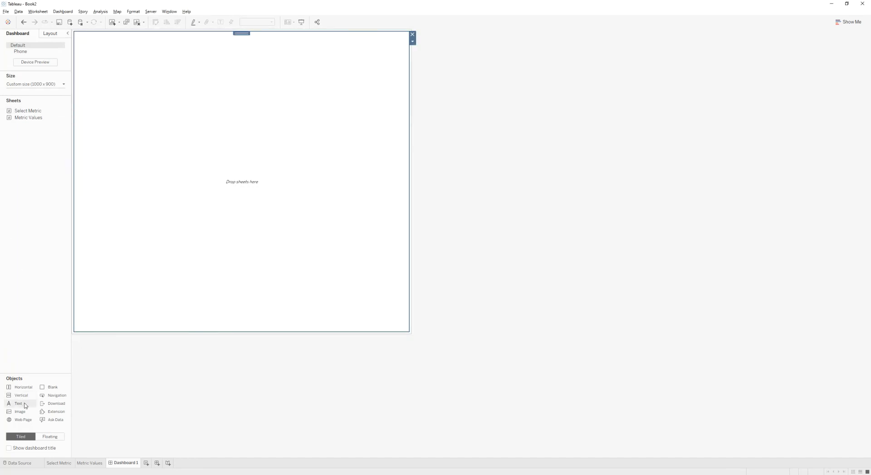
drag(32, 111, 208, 255)
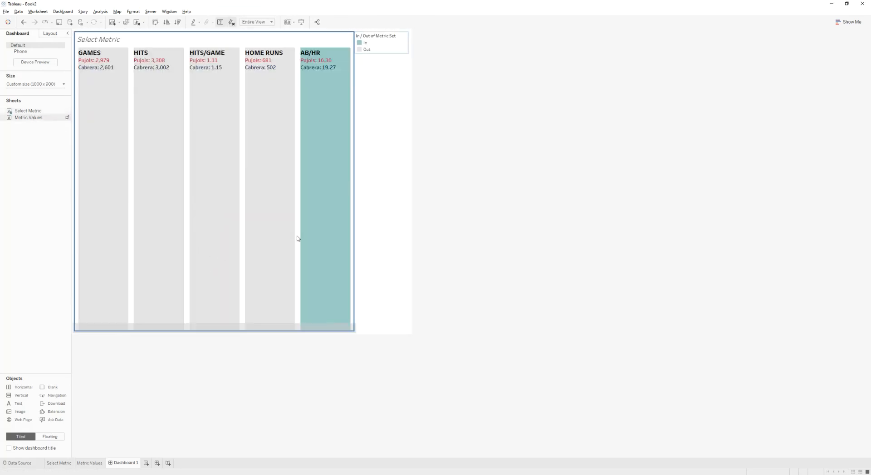
drag(297, 239, 300, 236)
- Delete the legend container from the dashboard
click(381, 106)
click(414, 36)
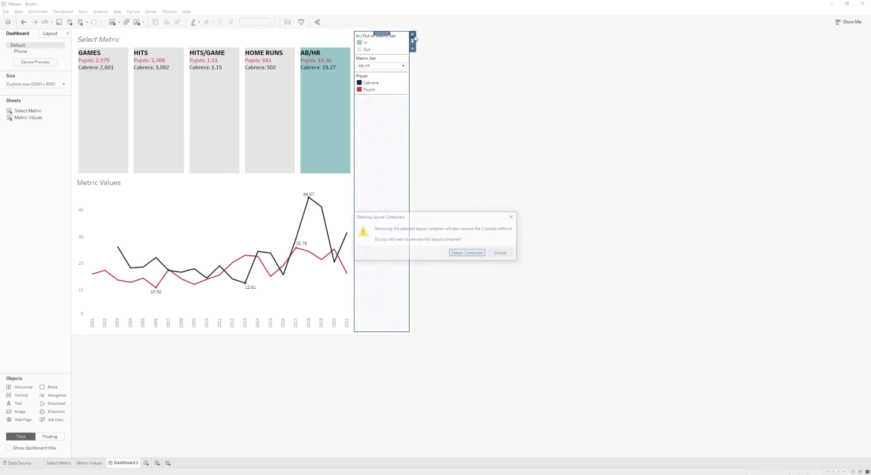
click(476, 255)
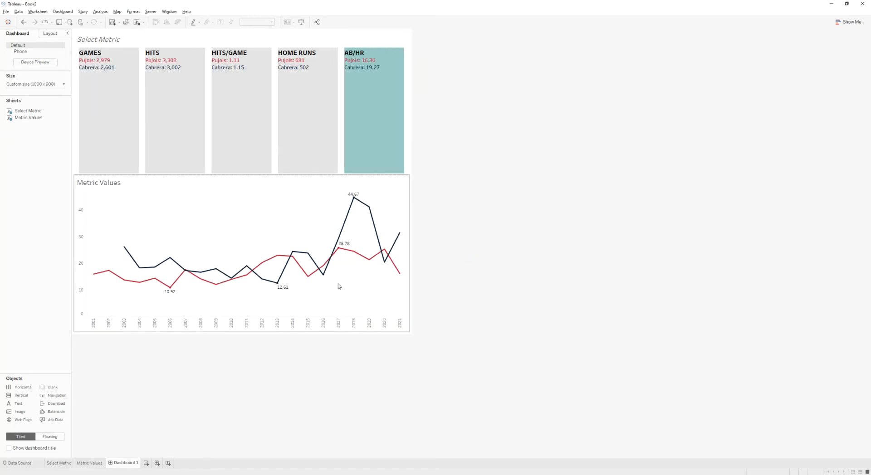
- Open the Metric Values worksheet from its dashboard zone
right_click(104, 181)
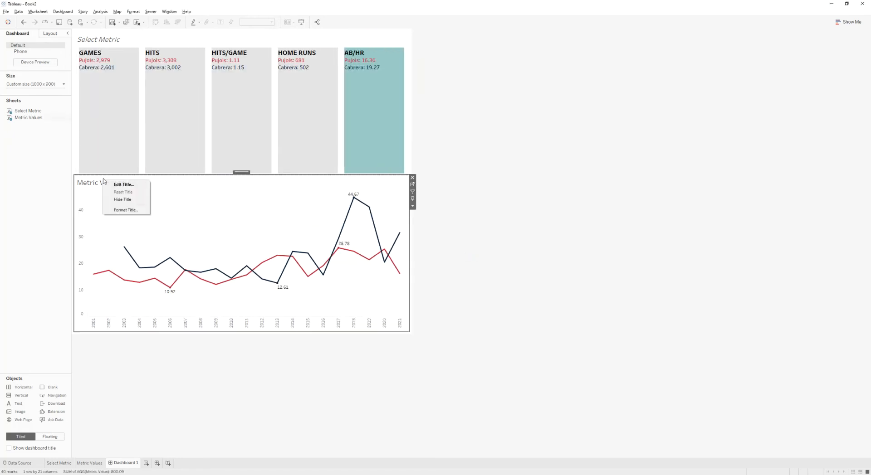
click(87, 184)
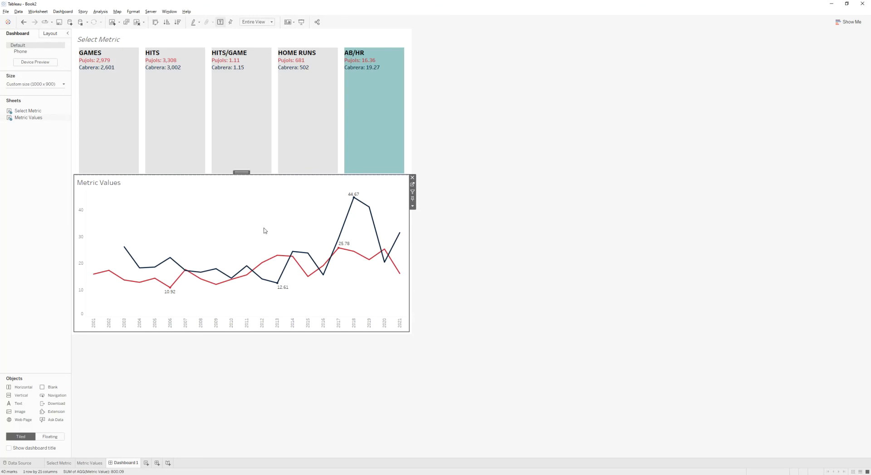
click(412, 185)
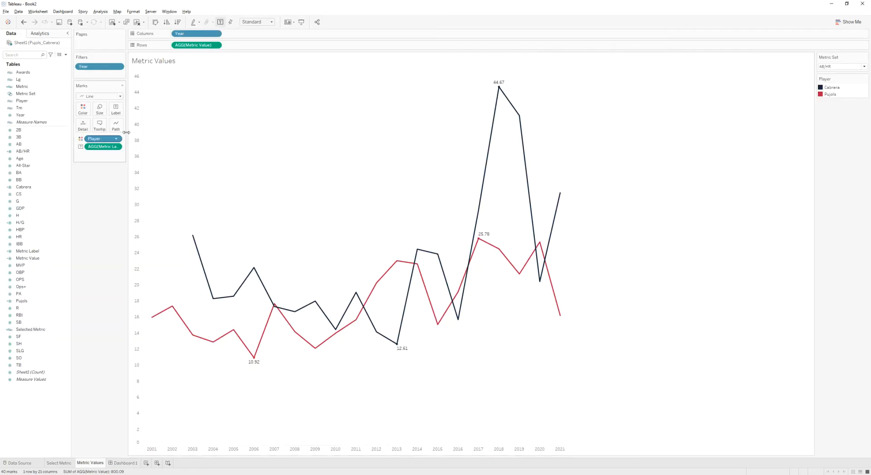
double_click(157, 61)
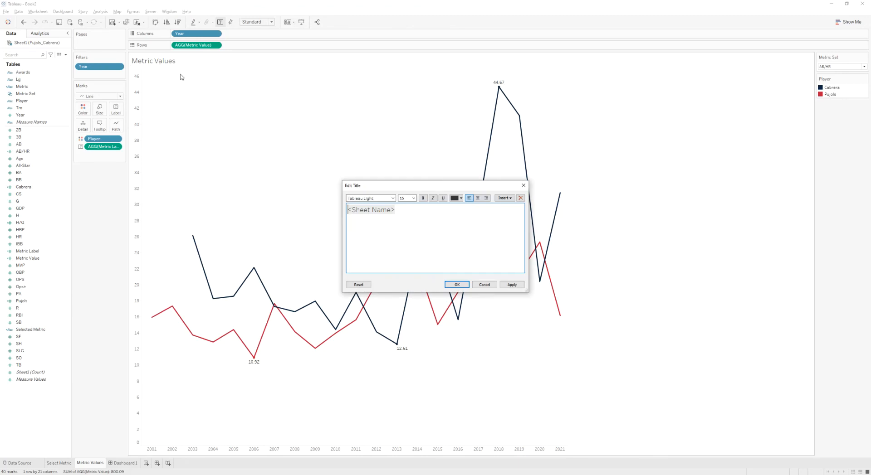
click(505, 198)
click(468, 253)
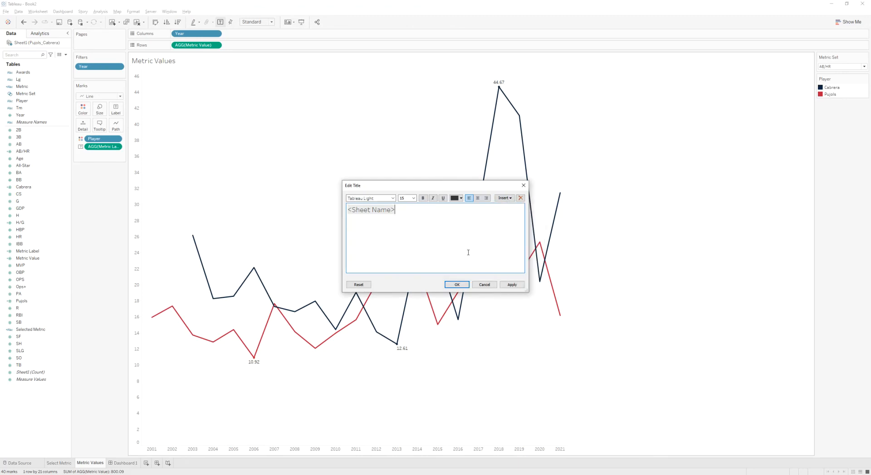
click(484, 285)
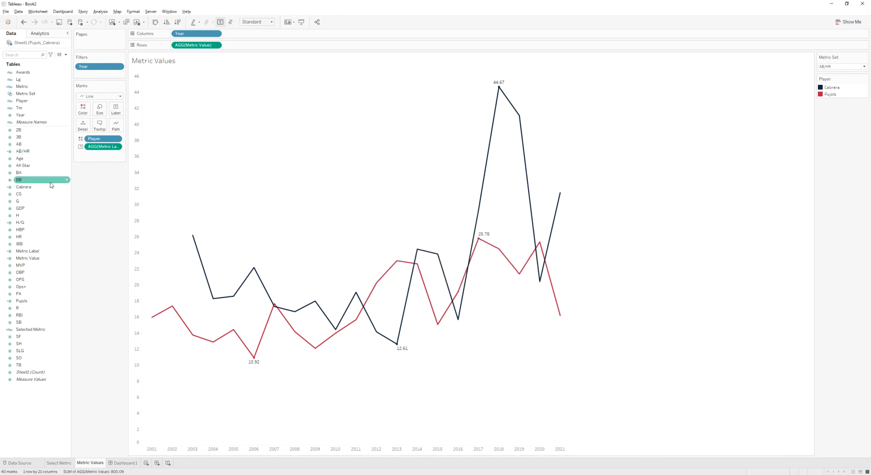
- Add Selected Metric to the marks and replace the sheet title with the AGG(Selected Metric) field
drag(34, 330, 99, 127)
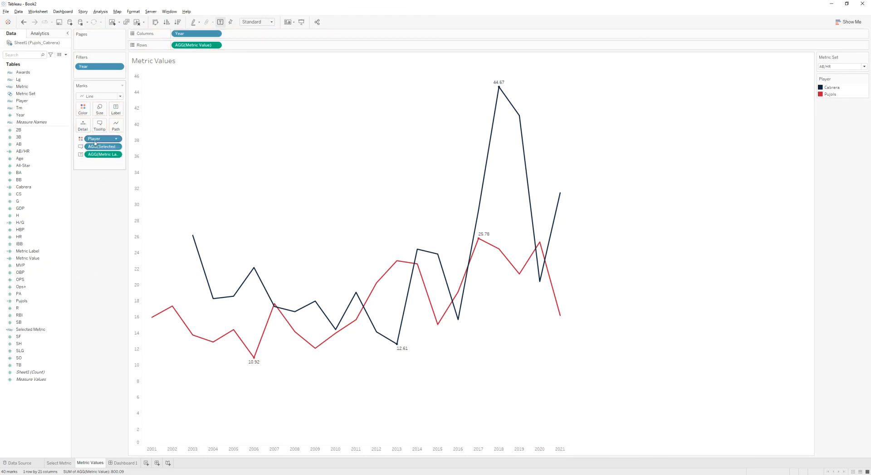
double_click(178, 64)
key(ctrl+a)
click(504, 197)
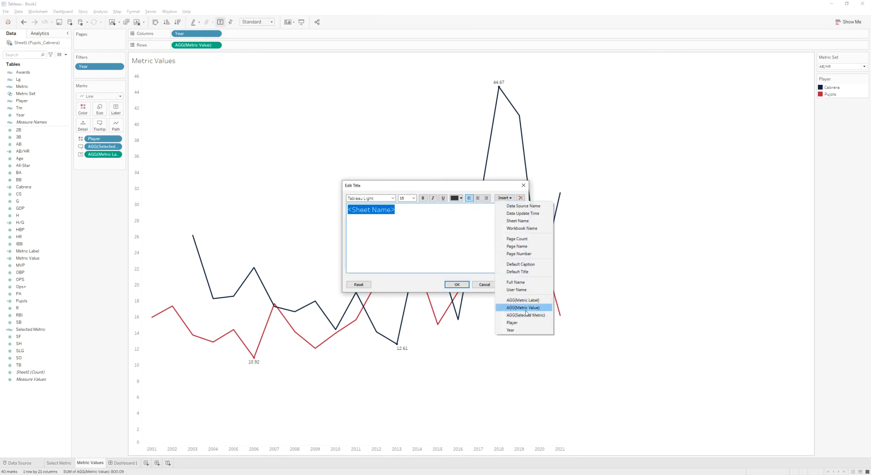
click(525, 315)
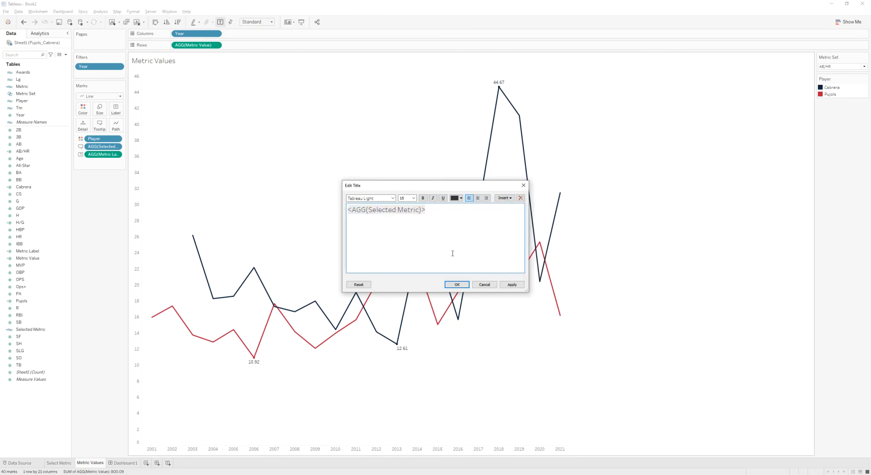
click(511, 286)
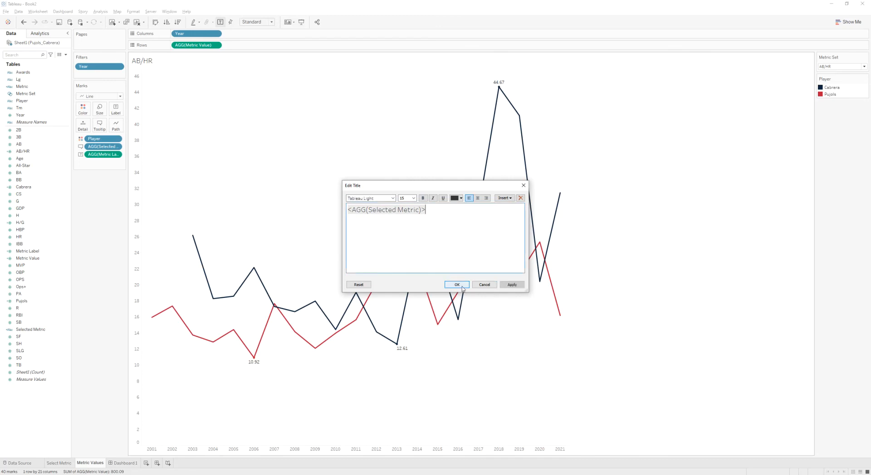
click(456, 285)
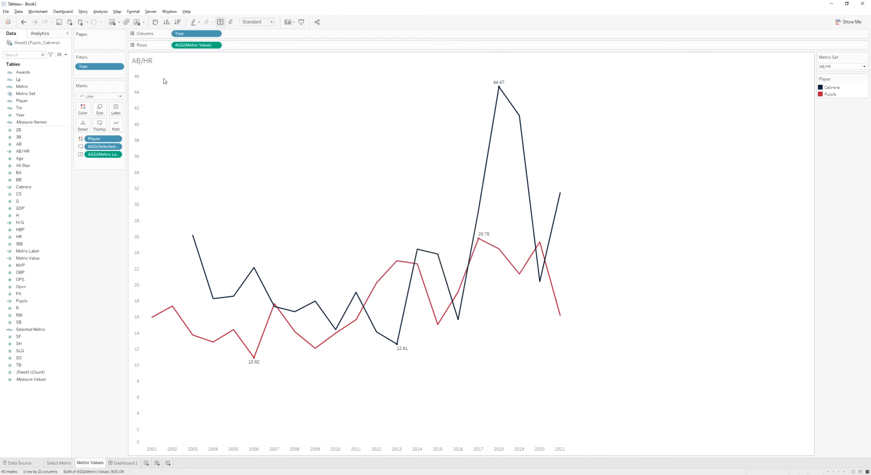
- Switch the Metric Set to HITS/GAME and return to Dashboard 1
click(834, 66)
click(833, 103)
click(839, 67)
click(836, 116)
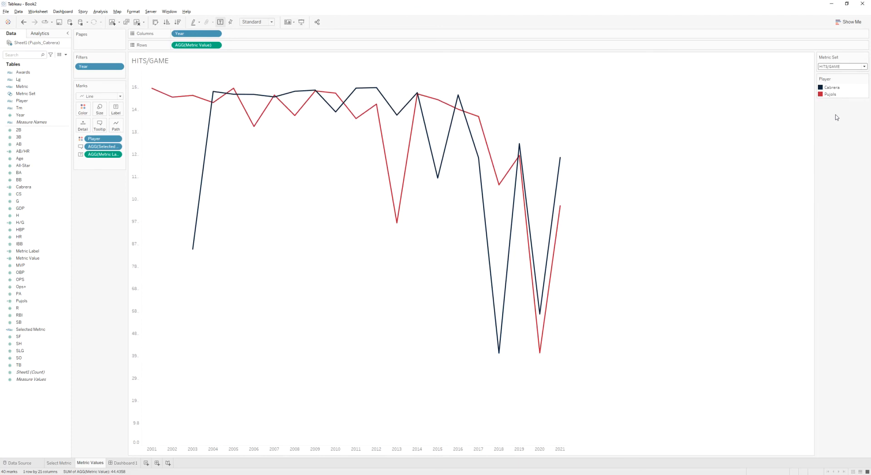
click(123, 463)
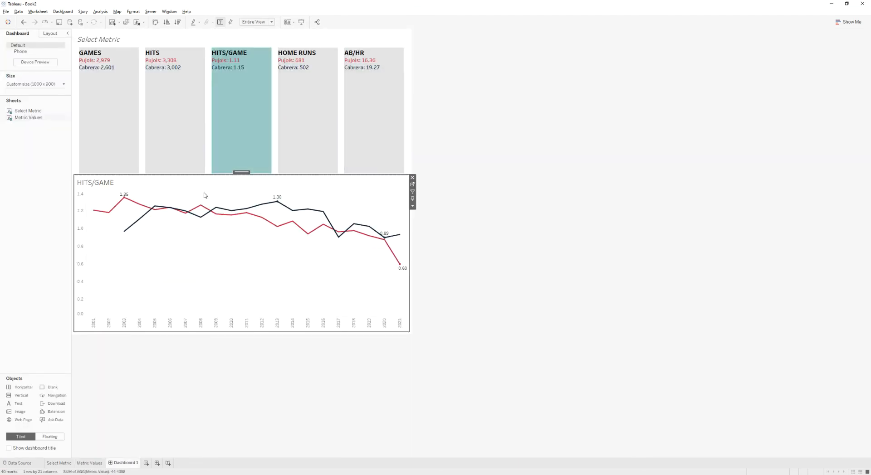
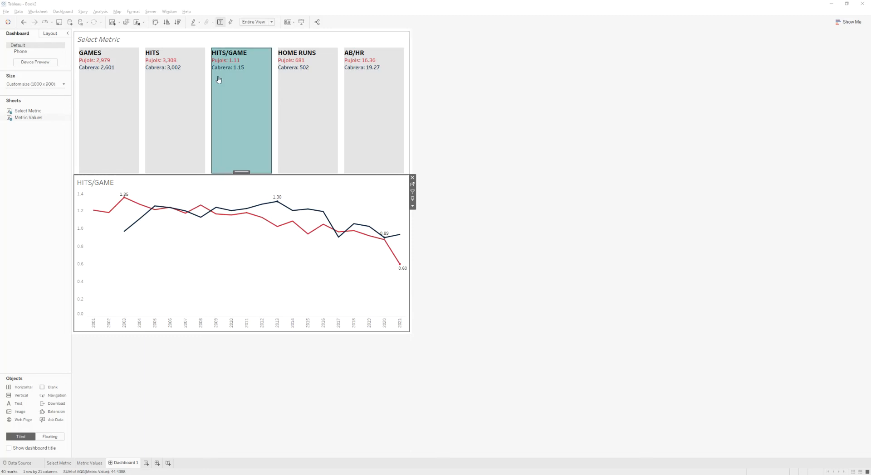
- Add a text object at the top of the dashboard with the title "#WOW2022 W17: Can you switch between KPIs?" and the Pujols/Cabrera subtitle
drag(13, 405, 211, 79)
key(ctrl+v)
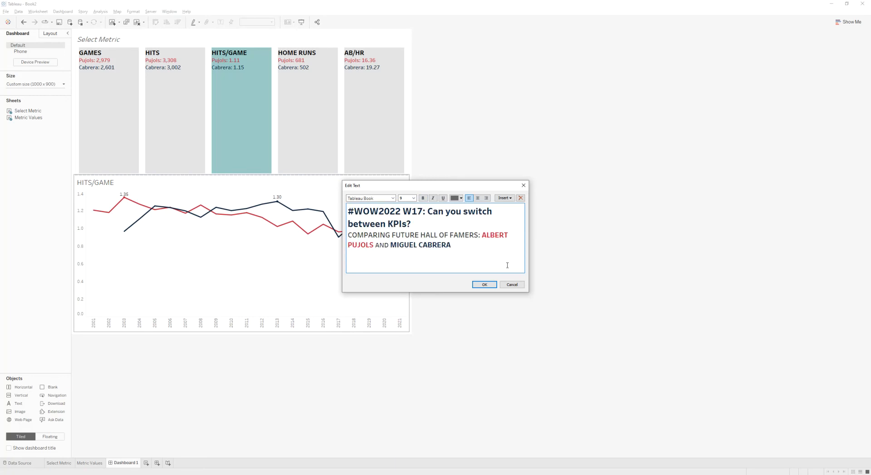
click(484, 285)
click(491, 111)
click(331, 67)
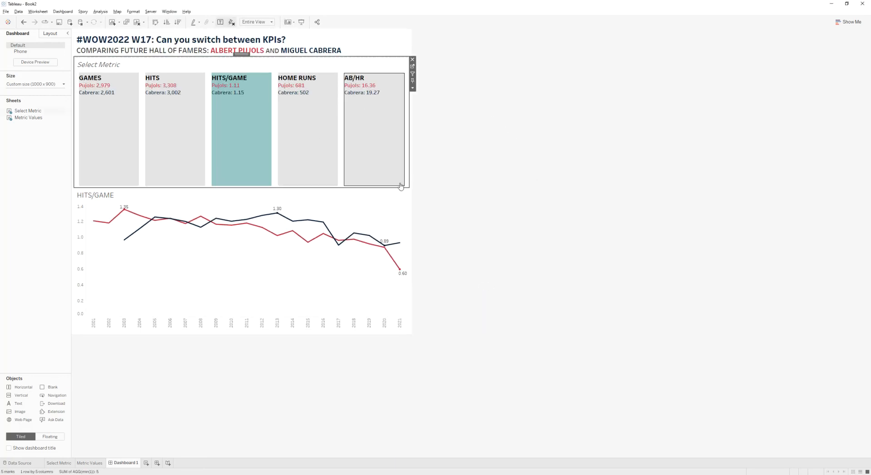
- Shorten the Select Metric tiles zone so the line chart below takes up more of the dashboard
drag(403, 188, 402, 141)
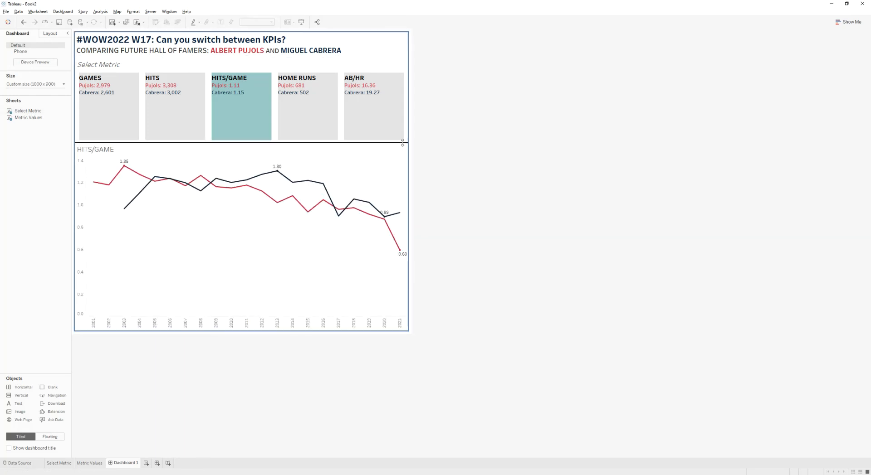
click(390, 67)
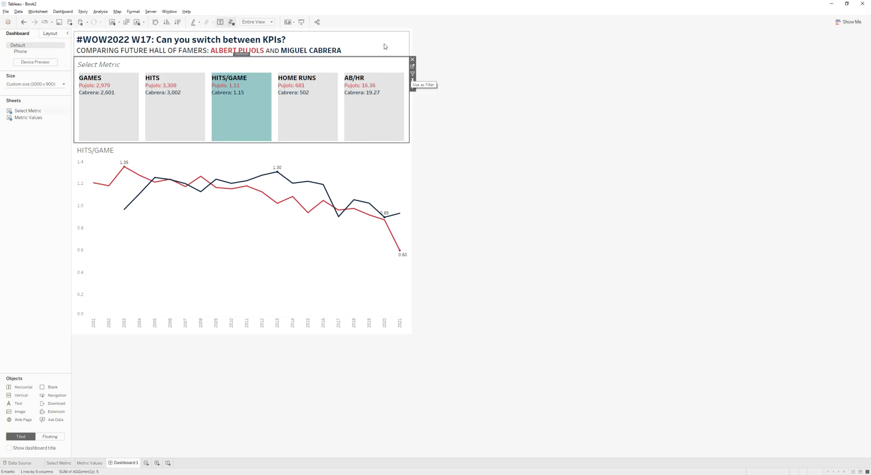
click(384, 46)
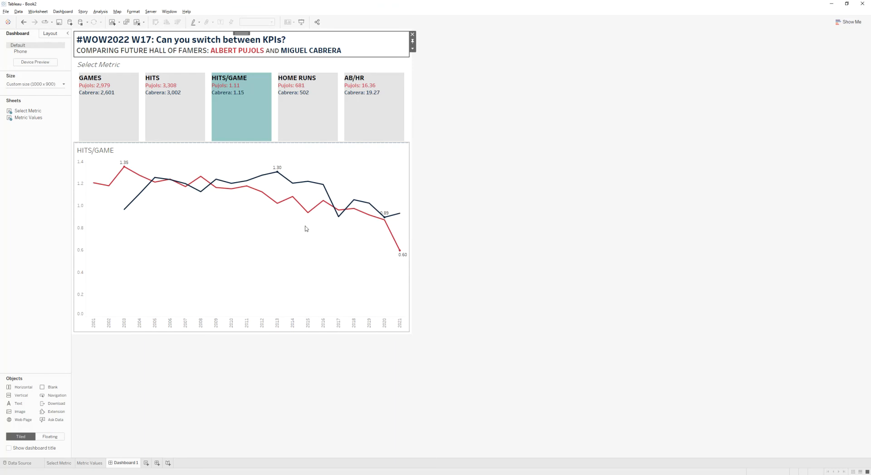
click(267, 268)
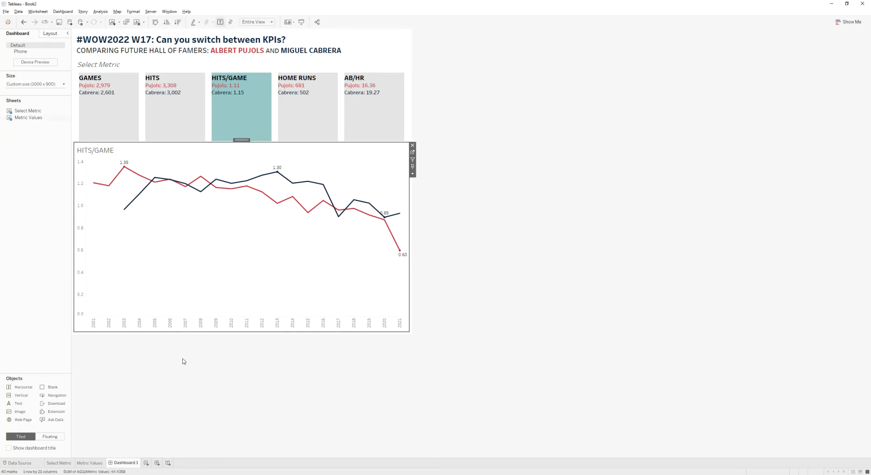
- Compare the dashboard with the reference viz open in the browser
key(alt+Tab)
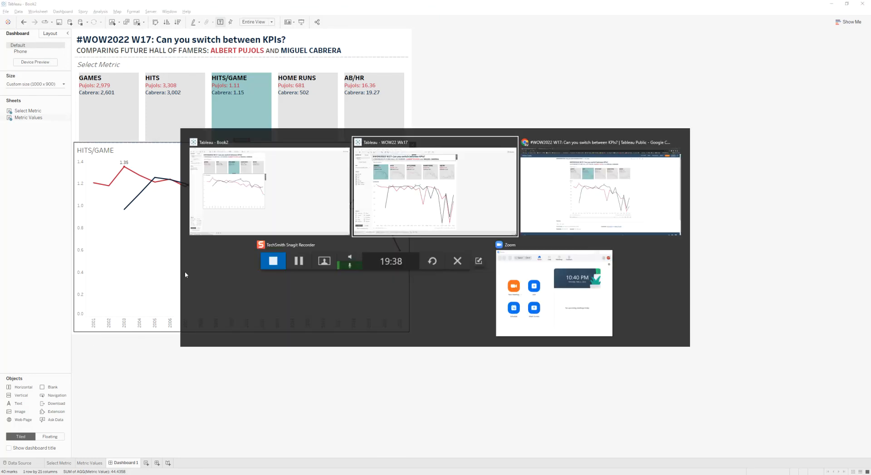
key(alt+Tab)
key(alt+Tab)
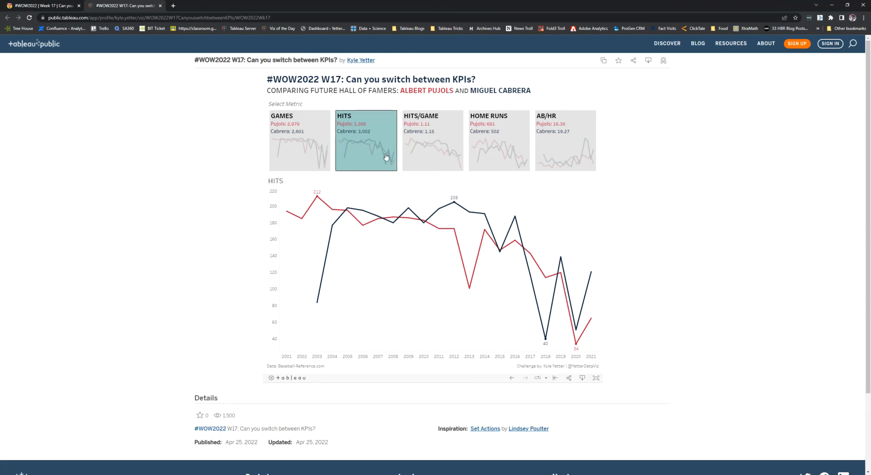
key(alt+Tab)
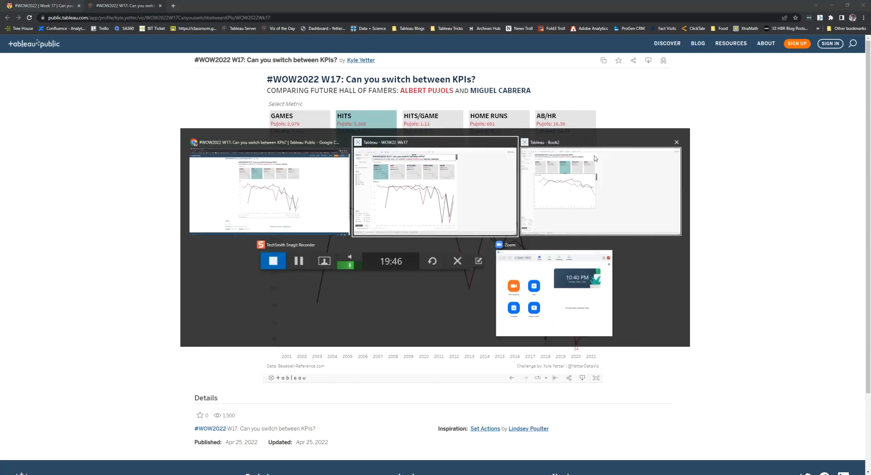
key(alt+Tab)
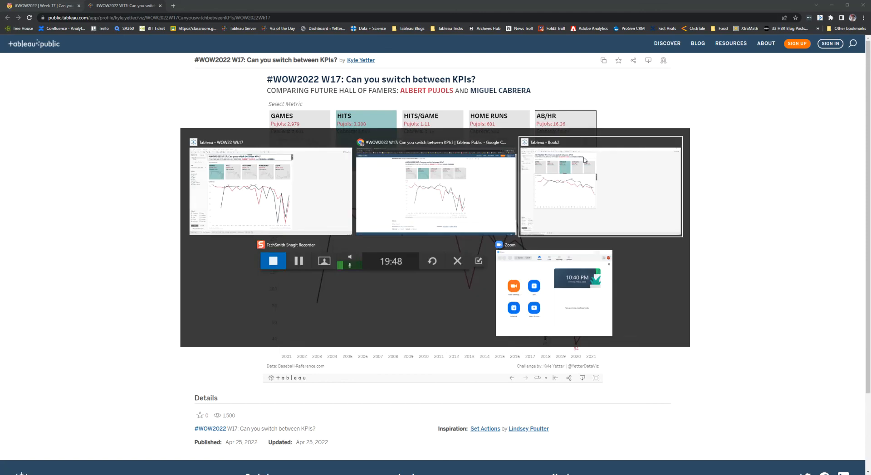
click(584, 160)
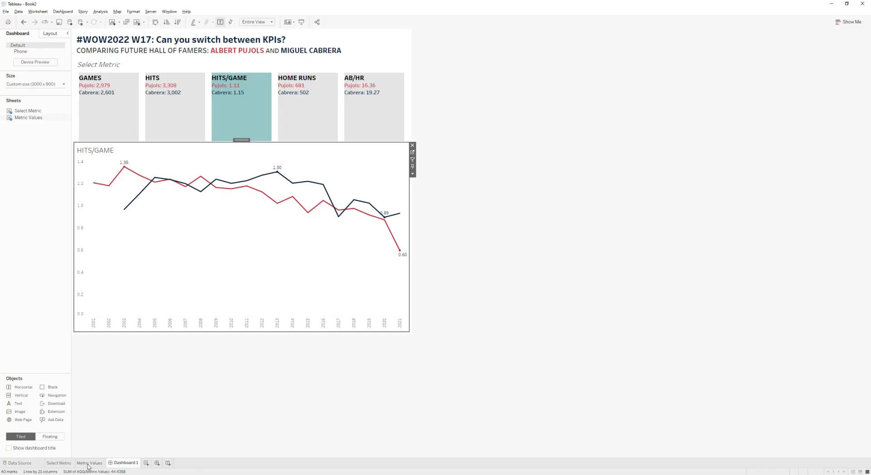
- Duplicate the Metric Values worksheet and rename the copy Hits
click(93, 464)
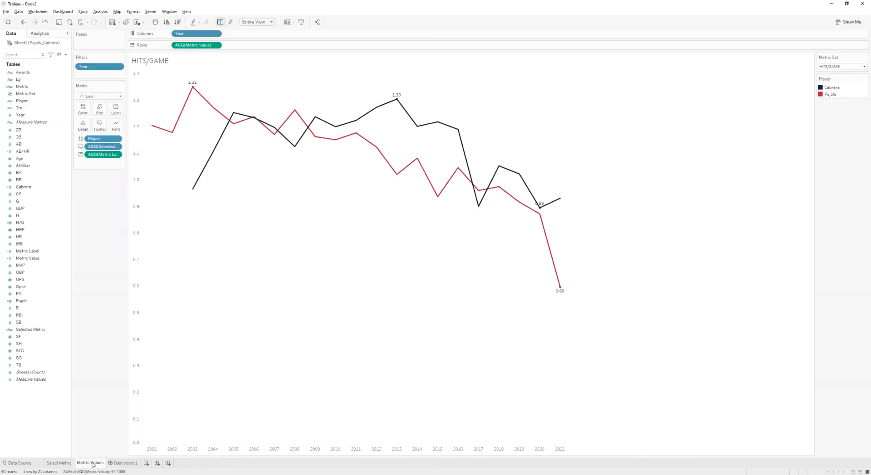
right_click(93, 464)
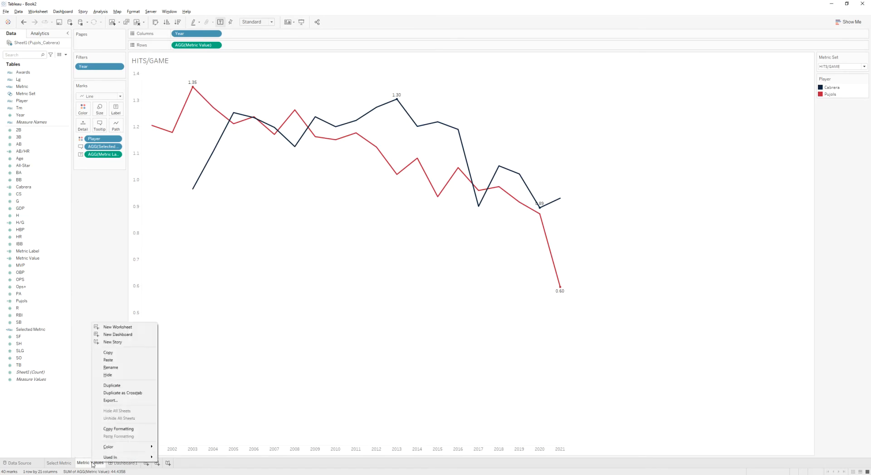
click(120, 385)
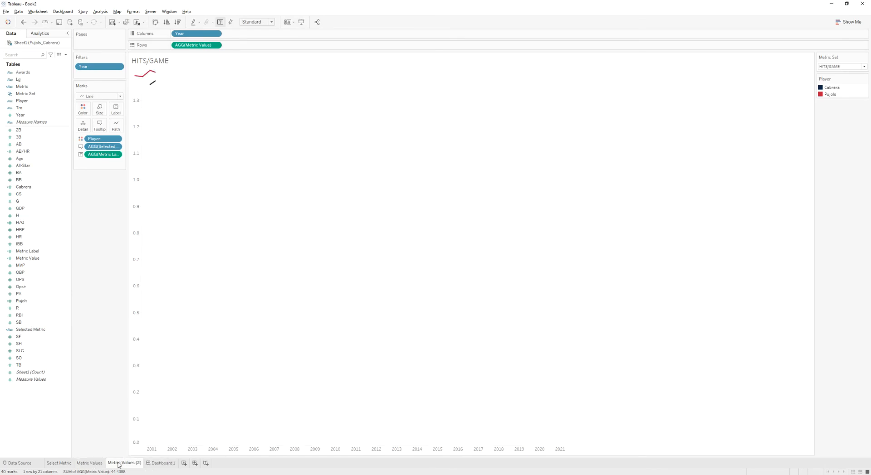
double_click(121, 463)
text(Hits)
key(Return)
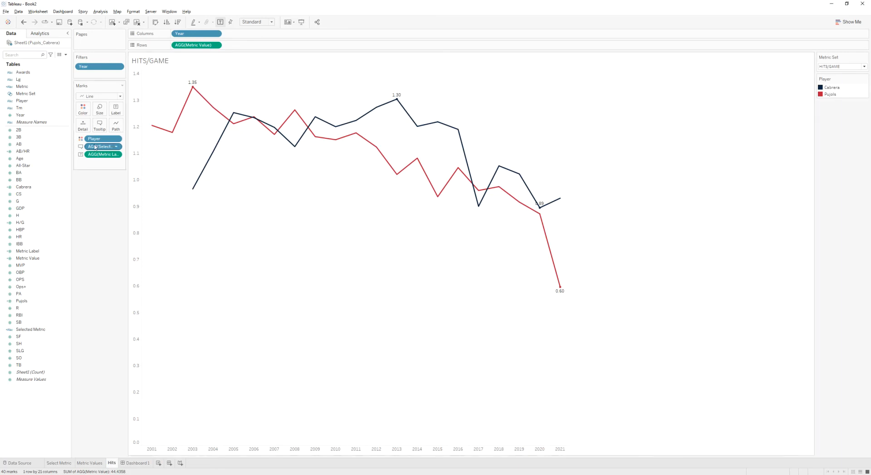
- Put H on Rows in place of Metric Value and remove the Selected Metric and Metric Label fields from the marks
drag(30, 218, 193, 52)
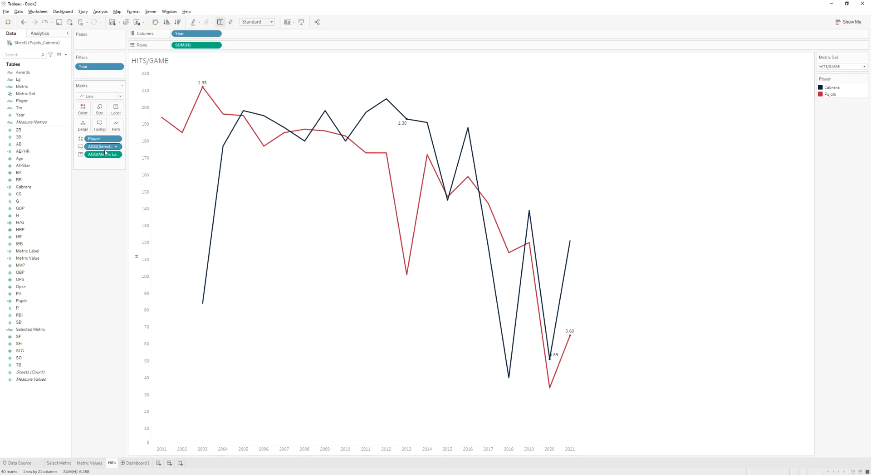
drag(104, 154, 103, 204)
drag(104, 150, 103, 204)
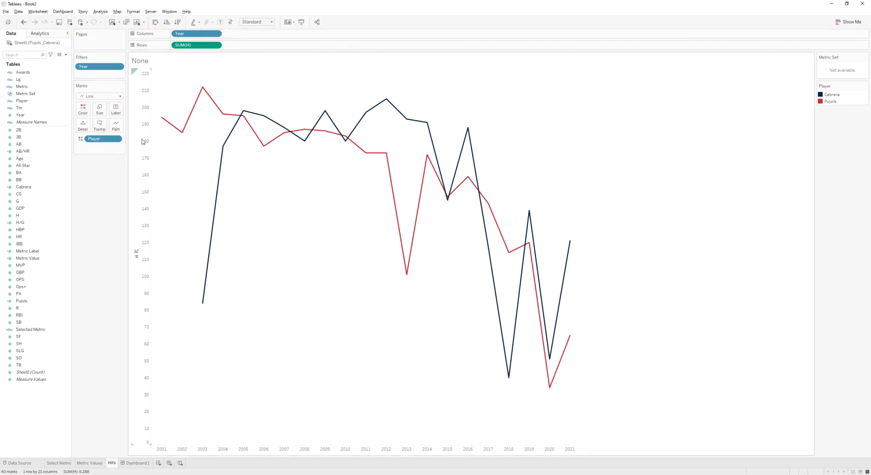
- Hide the headers of both the value axis and the year axis on the Hits sheet
right_click(140, 184)
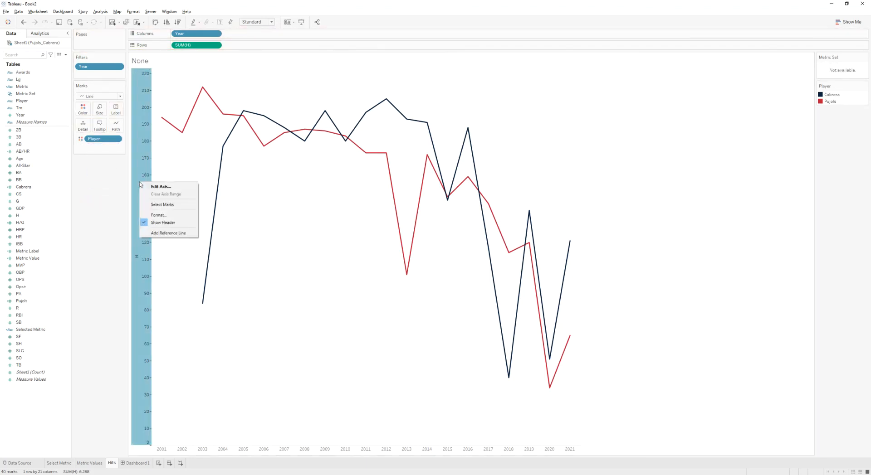
click(162, 223)
right_click(201, 454)
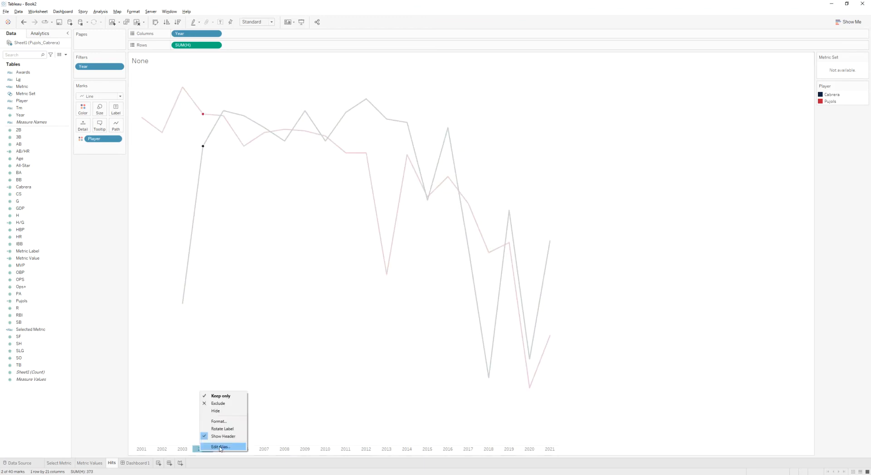
click(223, 448)
click(278, 240)
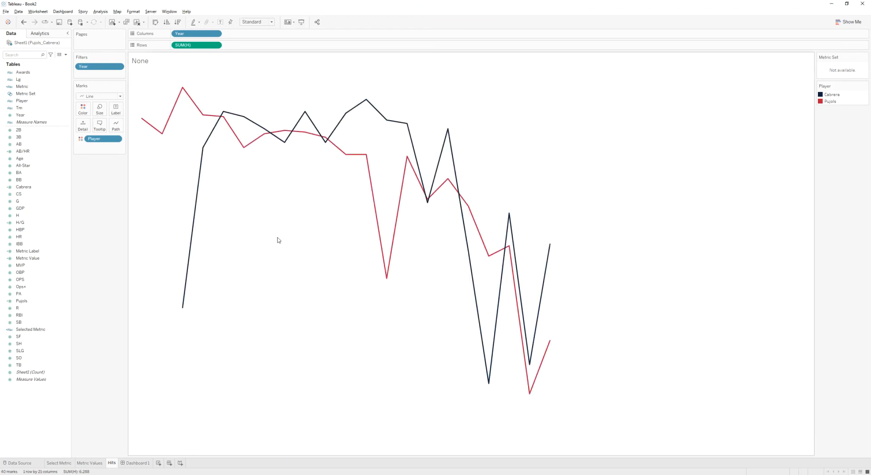
- Check the reference viz in the browser again
key(alt+Tab)
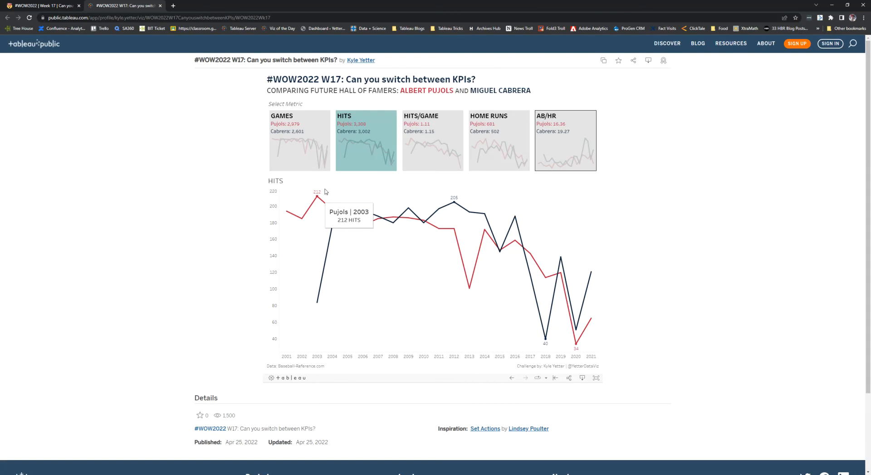
key(alt+Tab)
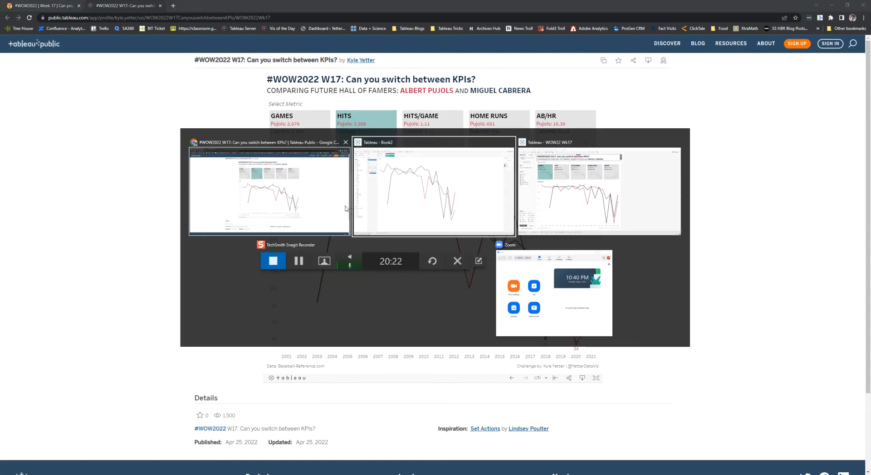
key(alt+Tab)
key(alt+Tab)
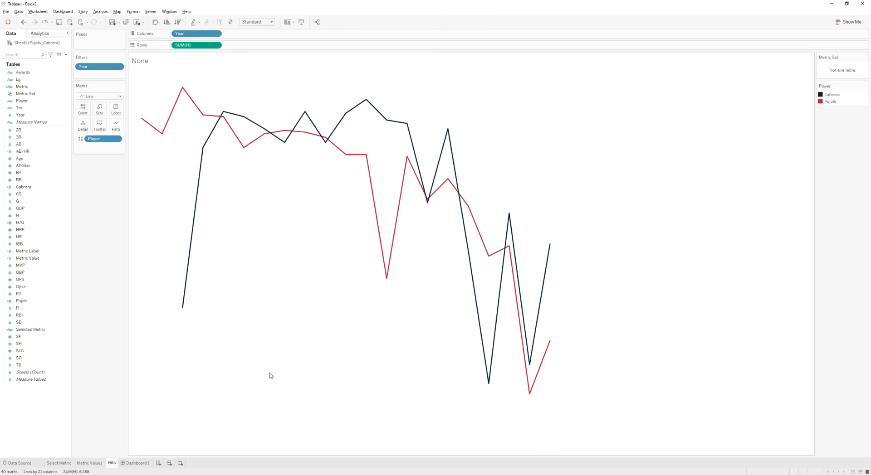
- Duplicate the Hits worksheet and review the tooltips of Hits and its copy
right_click(112, 465)
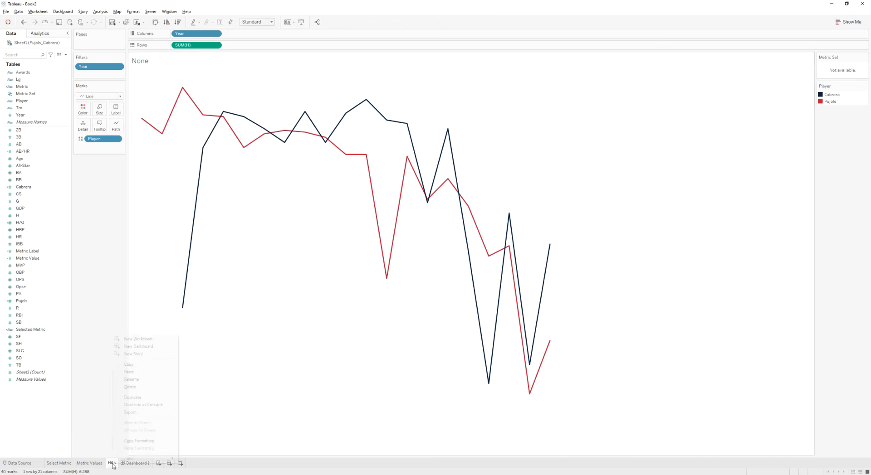
click(135, 404)
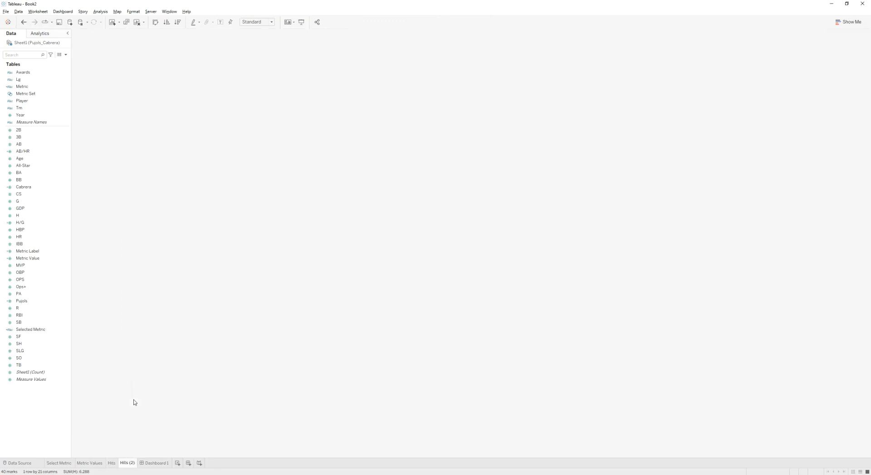
click(111, 463)
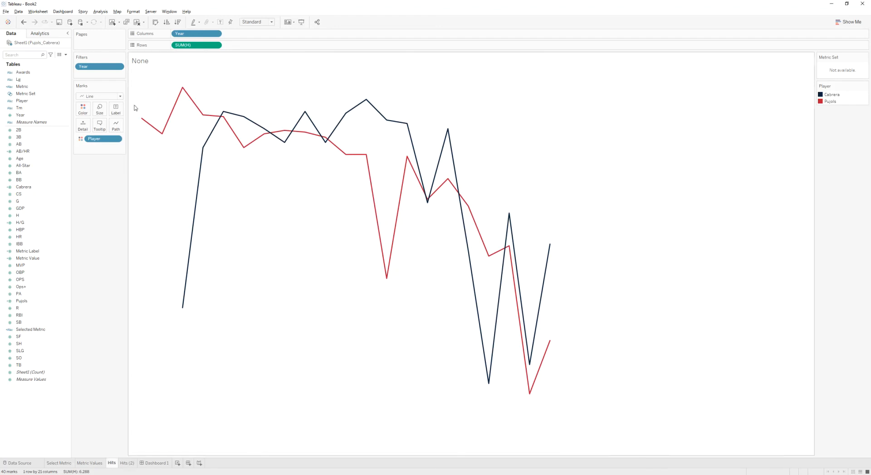
click(99, 124)
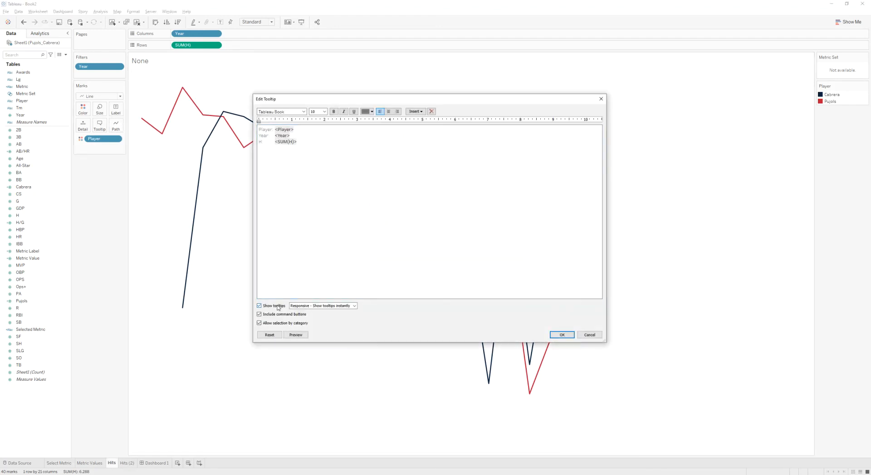
click(562, 335)
click(123, 464)
click(100, 125)
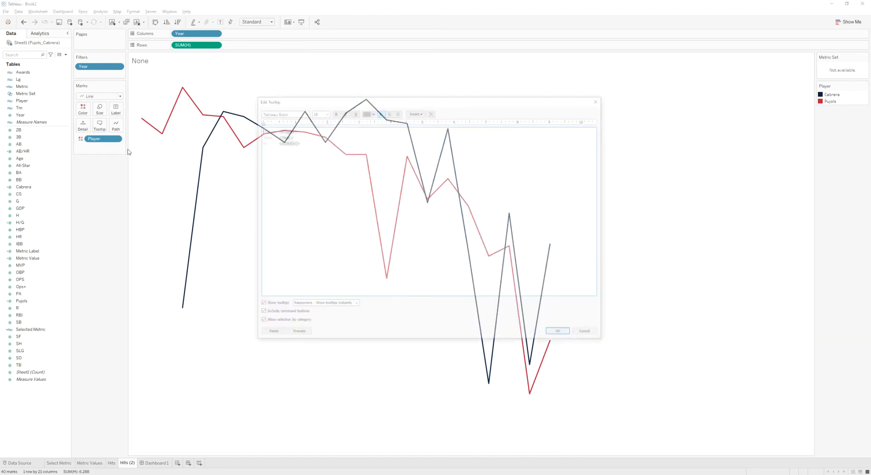
click(562, 335)
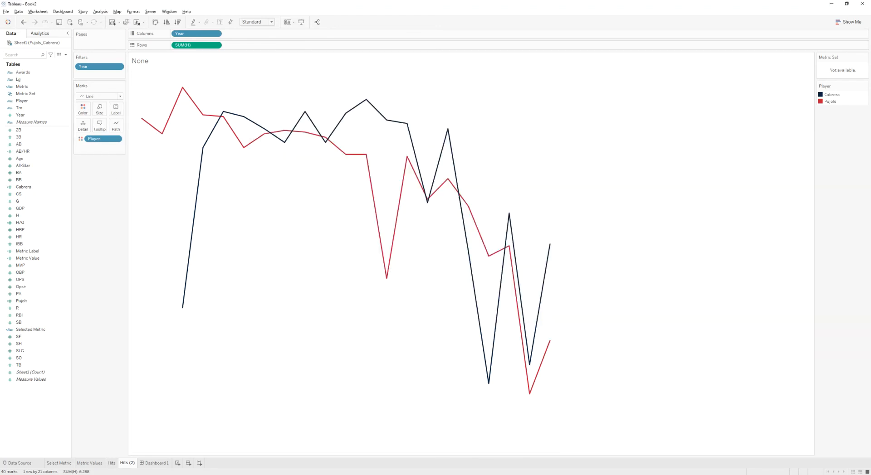
- Rename the copy Games, plot G on Rows, and hide its value axis header
double_click(129, 465)
key(Return)
drag(19, 201, 193, 47)
right_click(146, 162)
click(167, 203)
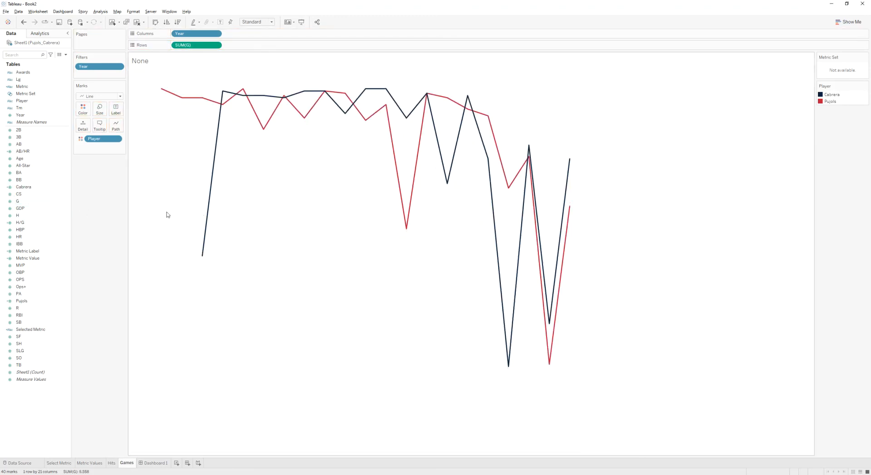
- Duplicate Games as a Home Run sheet plotting HR on Rows with the value axis header hidden
right_click(127, 464)
click(156, 402)
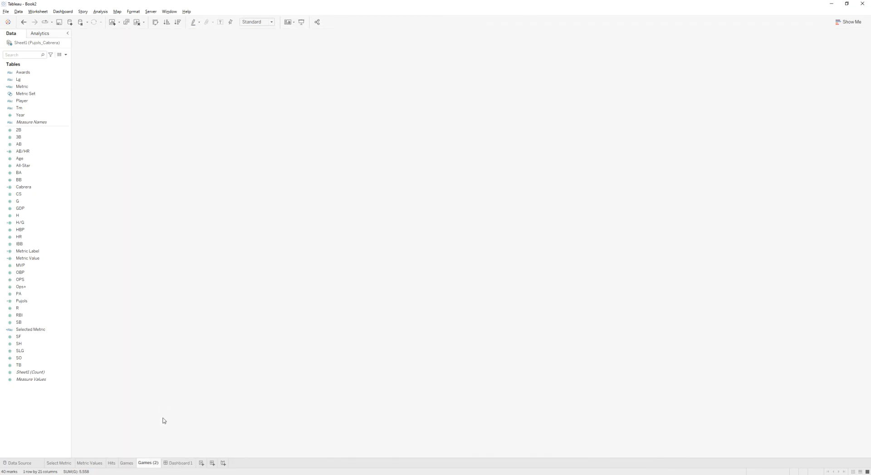
double_click(145, 463)
text(Home Run)
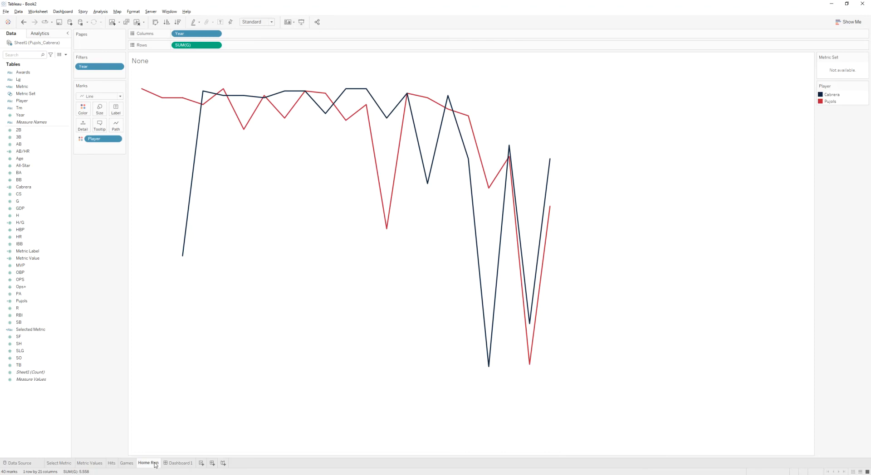
drag(28, 237, 202, 47)
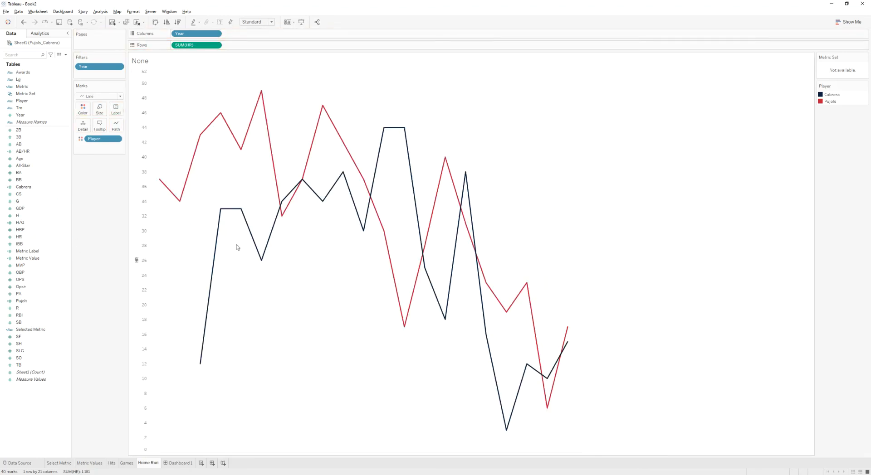
right_click(138, 333)
click(154, 371)
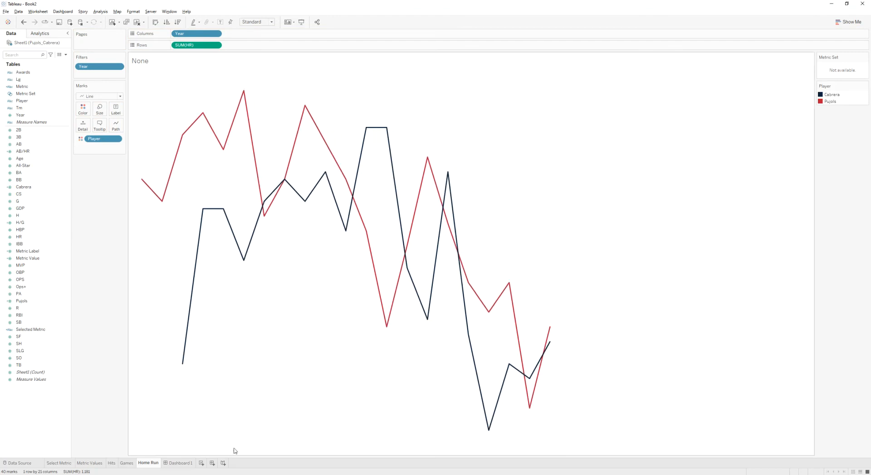
- Duplicate the Home Run worksheet
right_click(146, 463)
click(169, 398)
right_click(176, 463)
click(208, 397)
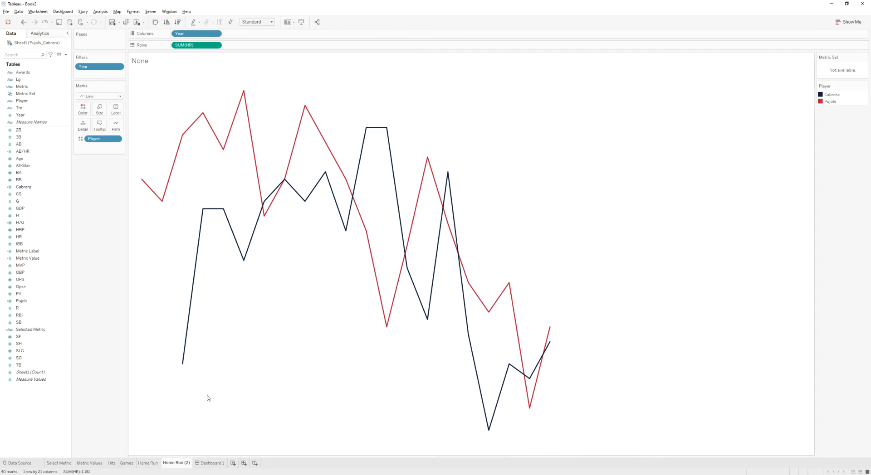
- Rename the duplicated sheet AB/HR, plot AB/HR on Rows, and hide its value axis header
click(179, 466)
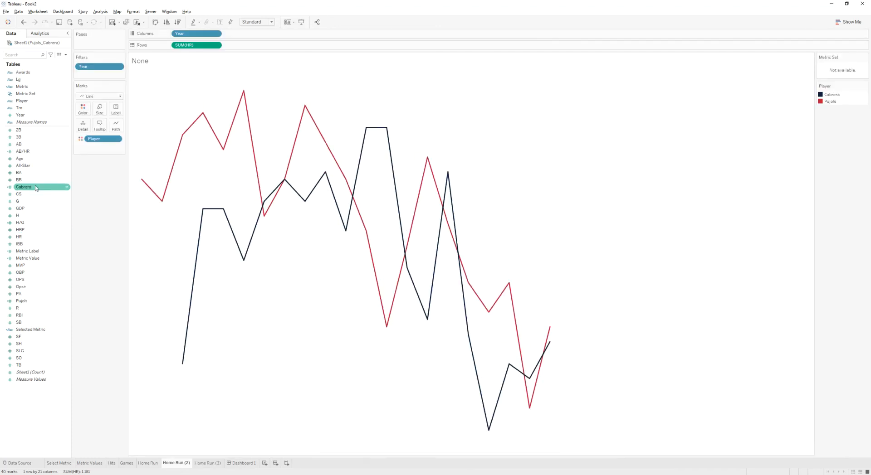
drag(22, 151, 192, 52)
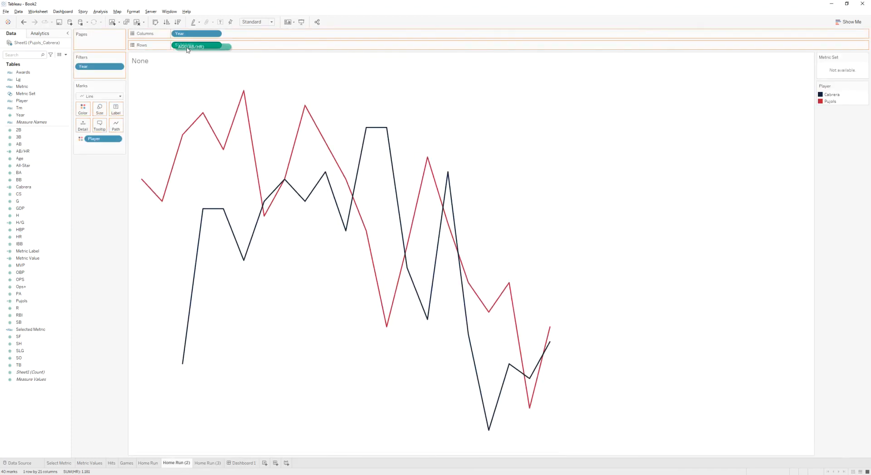
right_click(148, 161)
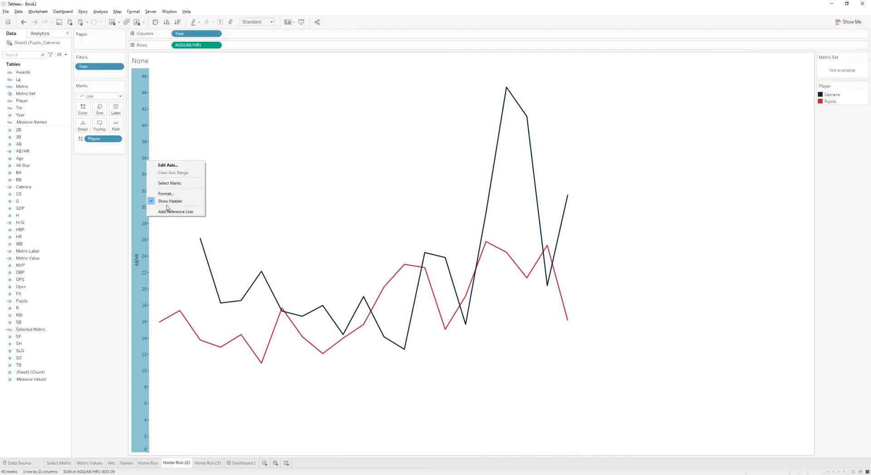
click(169, 201)
double_click(186, 463)
text(AB/HR)
- Rename the next copy H/G, plot H/G on Rows, and hide its value axis header
click(187, 464)
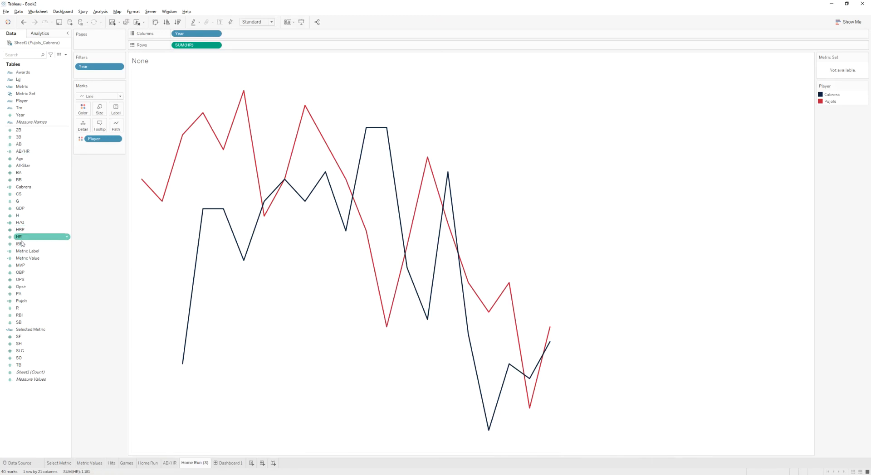
drag(24, 222, 195, 46)
right_click(148, 318)
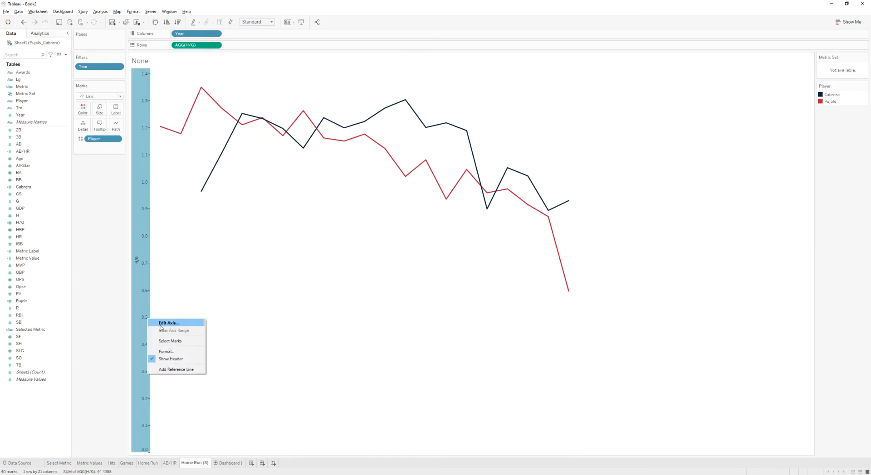
click(175, 359)
double_click(202, 463)
text(H/G)
key(Return)
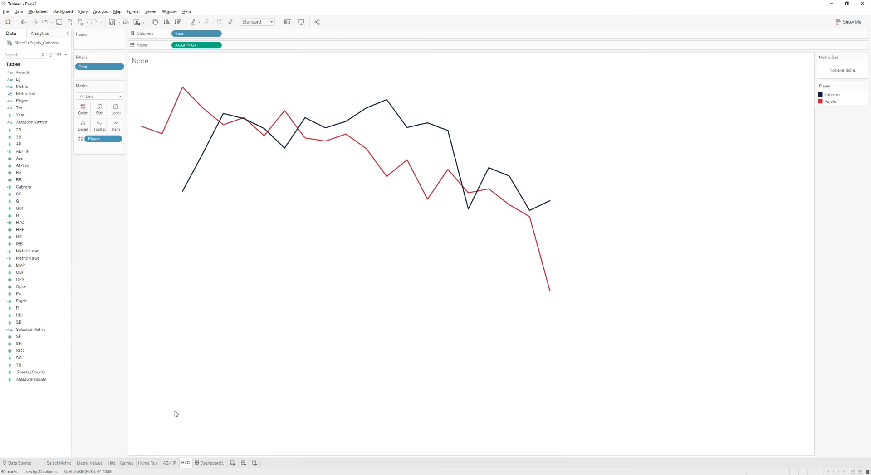
- Add the Games sheet to the dashboard as a floating object over the Games tile and hide its title
click(209, 464)
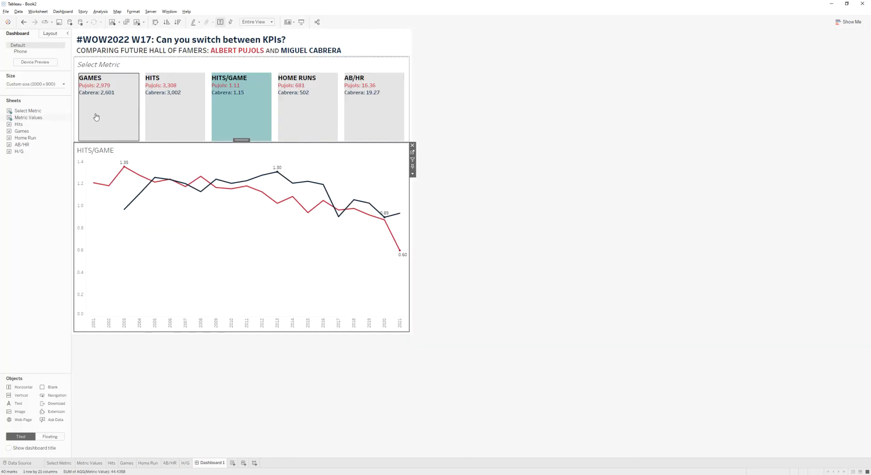
click(25, 131)
click(44, 437)
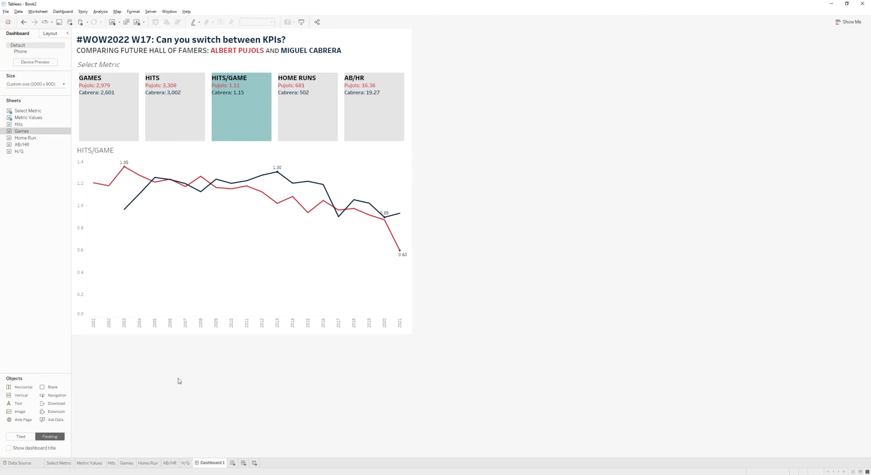
mouse_move(21, 134)
drag(21, 134, 80, 99)
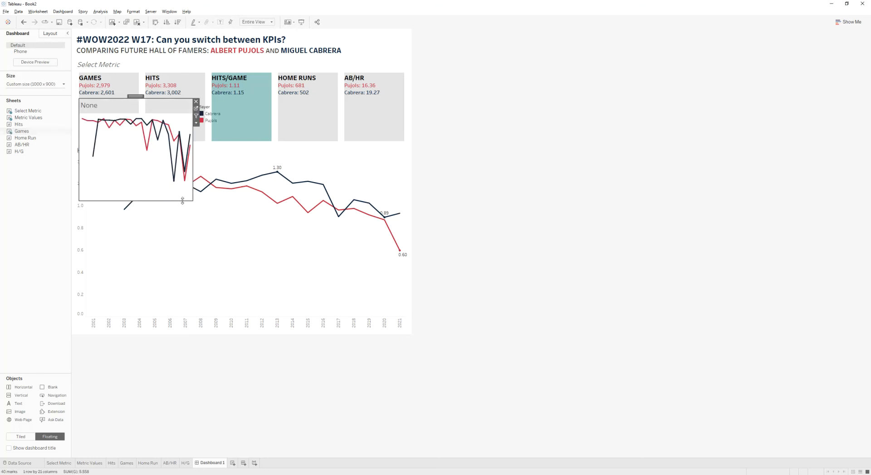
right_click(100, 108)
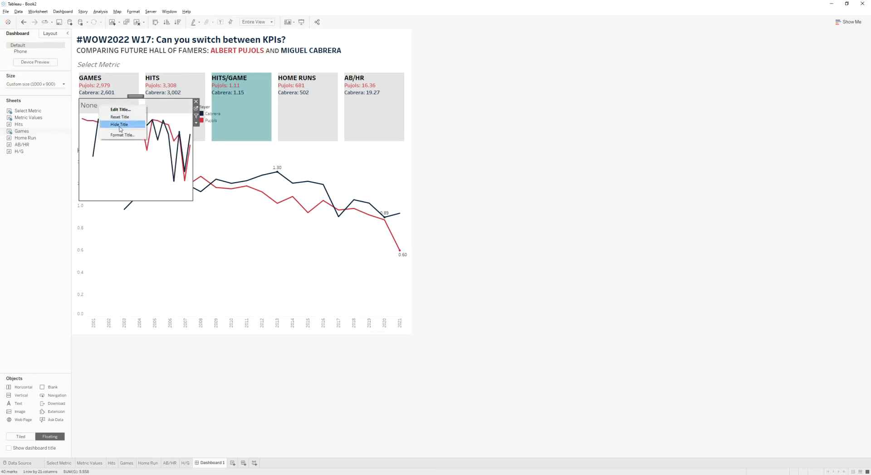
click(108, 123)
- Remove the Games sheet's player legend from the dashboard and resize the floating sheet to fit inside the Games tile
click(220, 109)
click(249, 107)
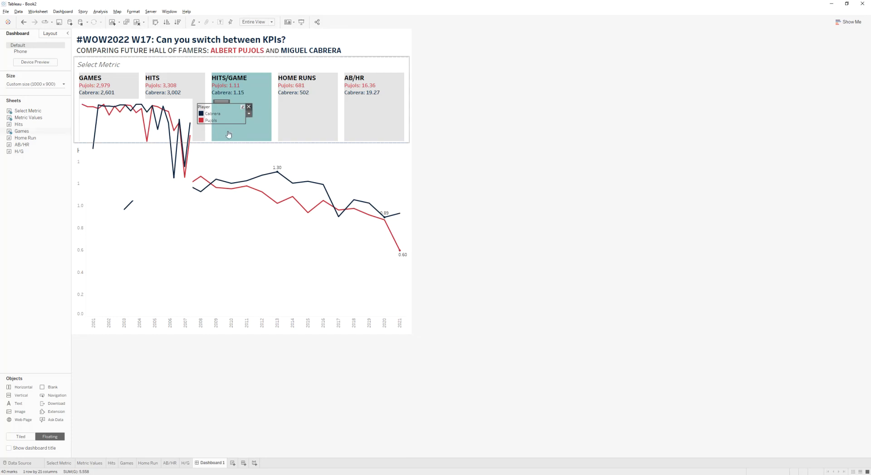
click(155, 171)
drag(194, 202, 138, 141)
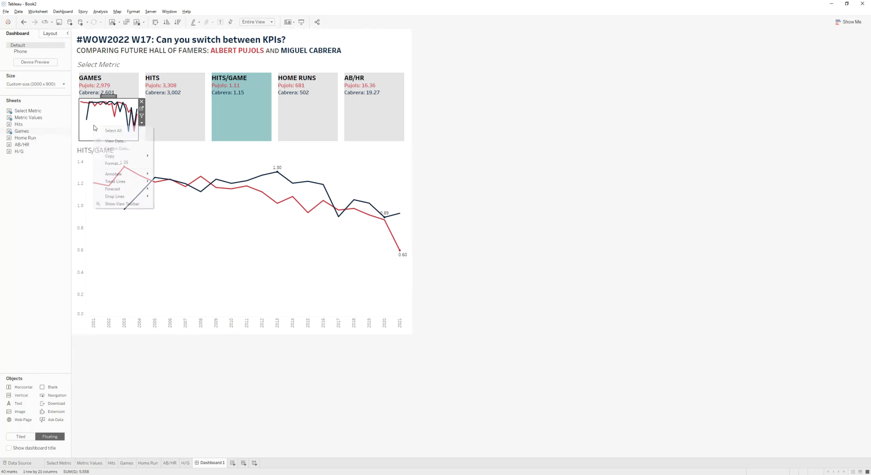
- Set the Games sheet's worksheet shading to None so the tile background shows through
click(116, 141)
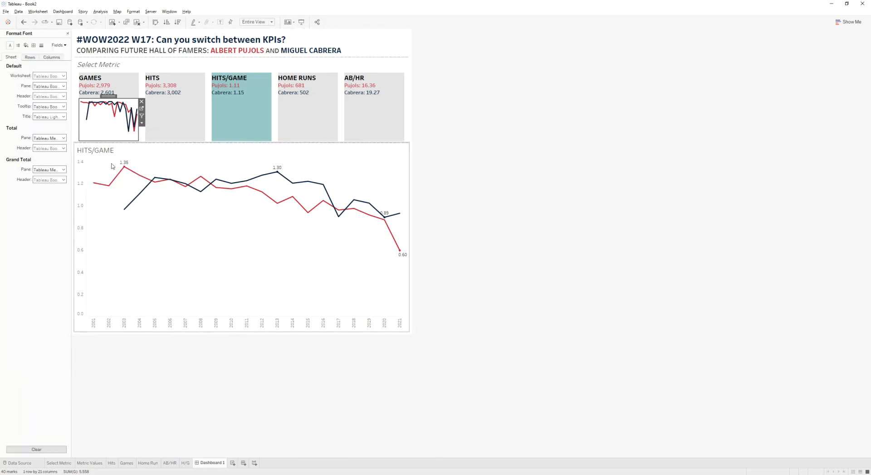
click(26, 46)
click(49, 76)
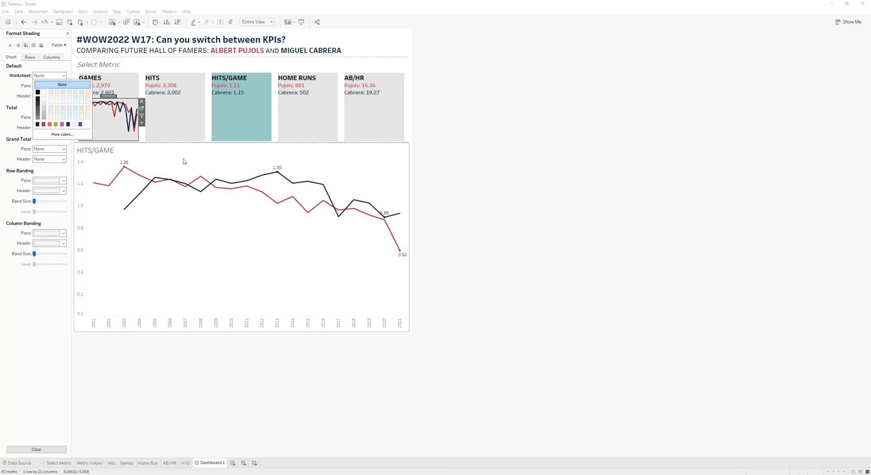
click(164, 162)
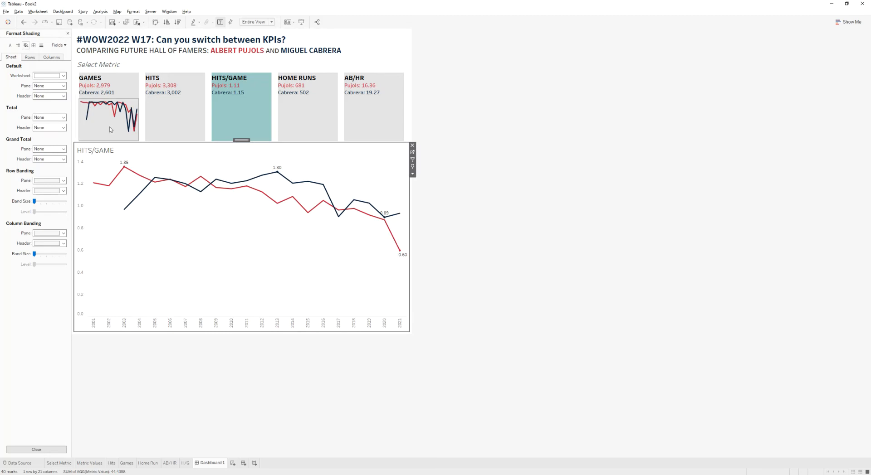
- Compare the metric tiles and their sparklines with the published reference dashboard in the browser
key(alt+Tab)
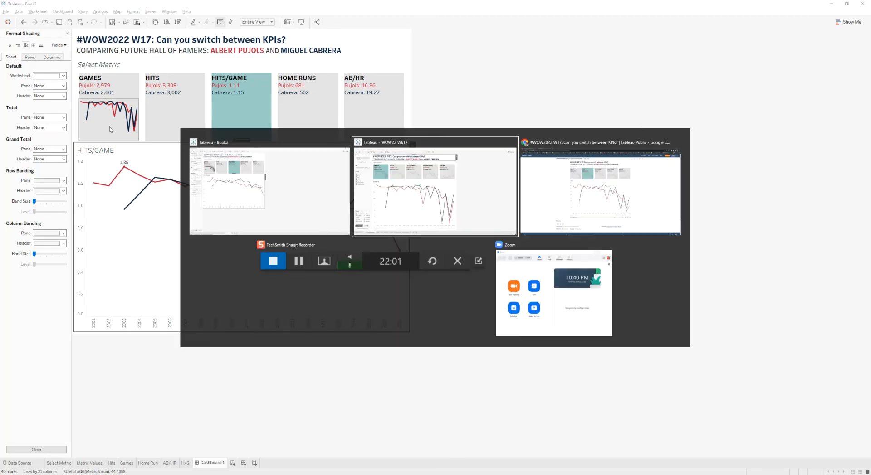
key(alt+Tab)
key(alt+Tab)
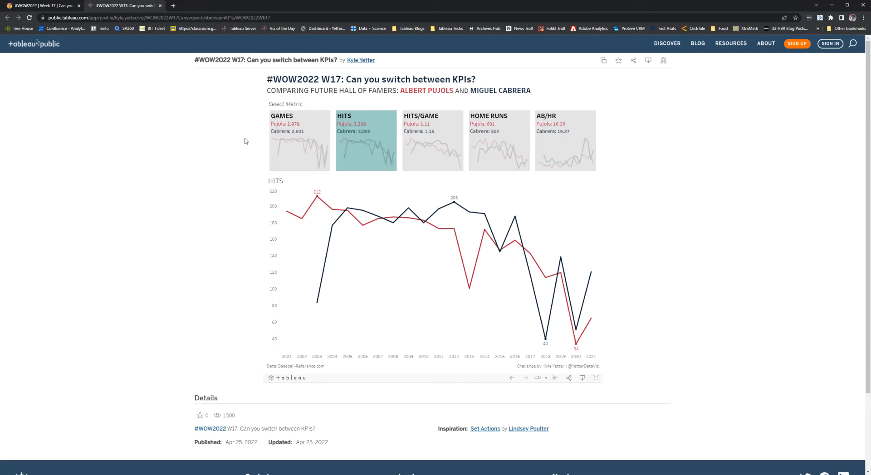
click(312, 150)
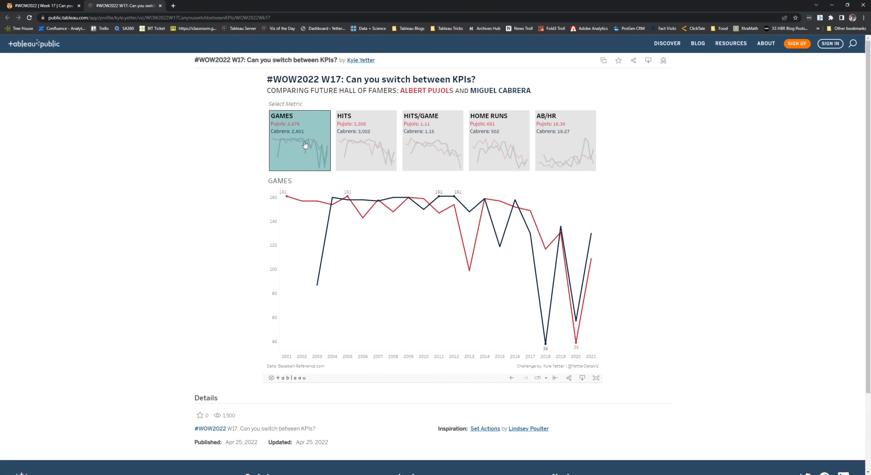
click(358, 146)
click(441, 146)
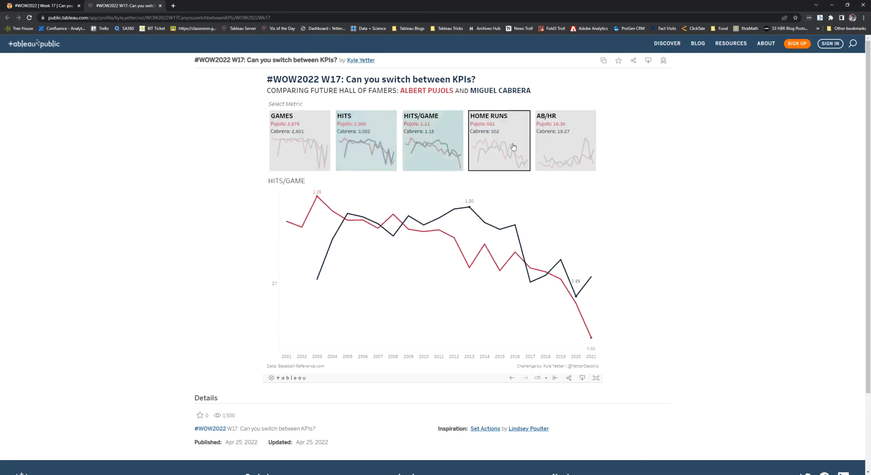
key(alt+Tab)
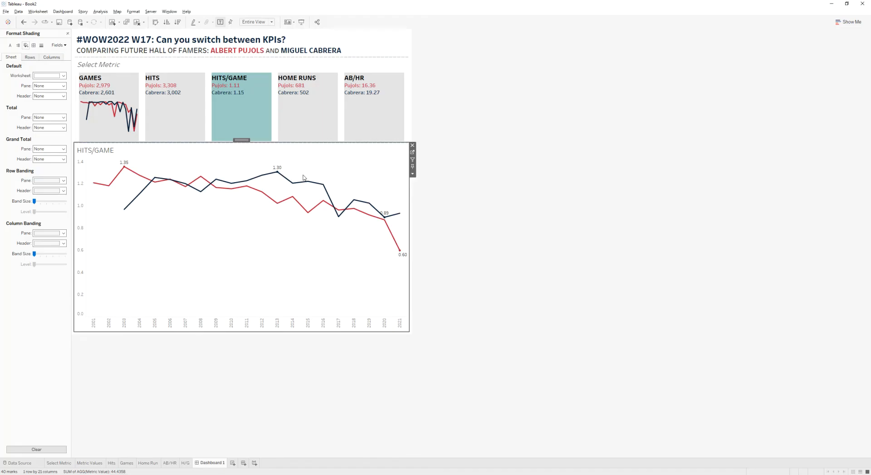
click(115, 118)
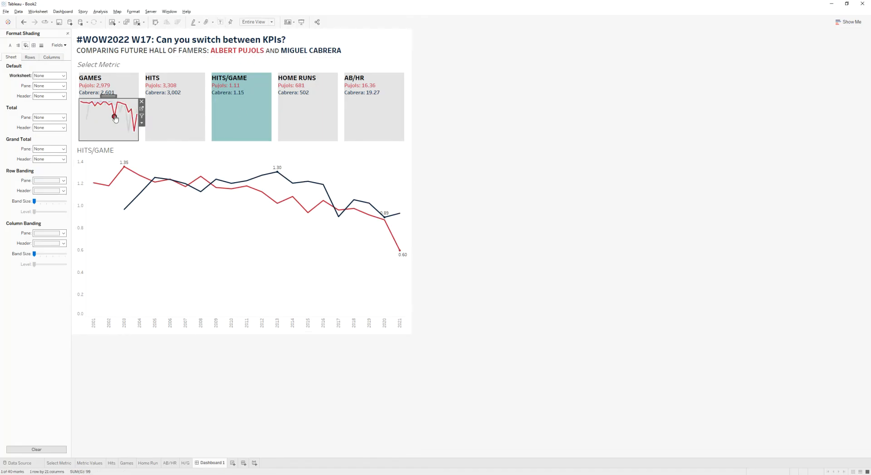
click(114, 118)
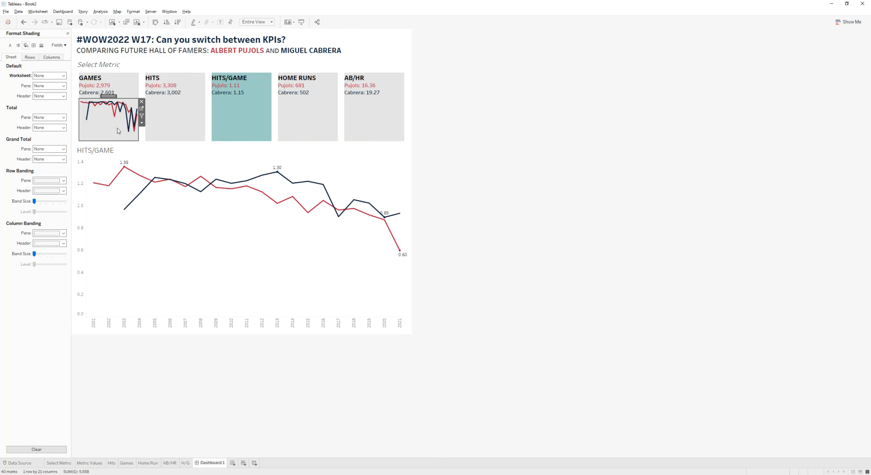
click(142, 123)
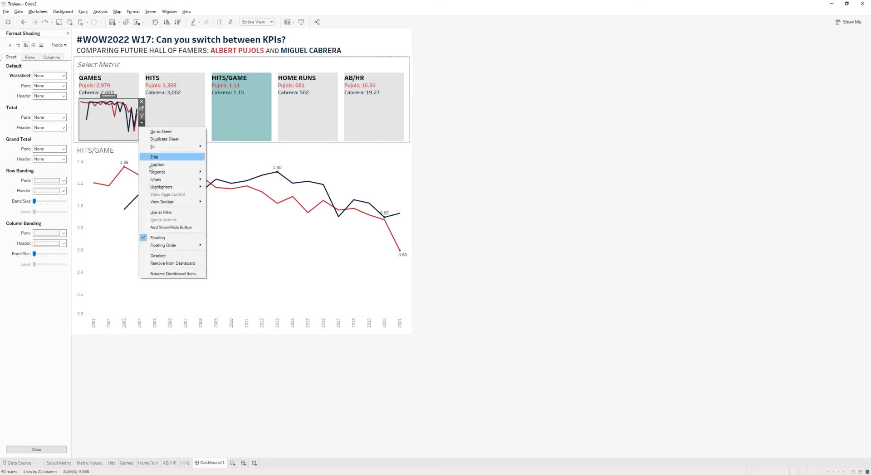
mouse_move(180, 247)
click(227, 265)
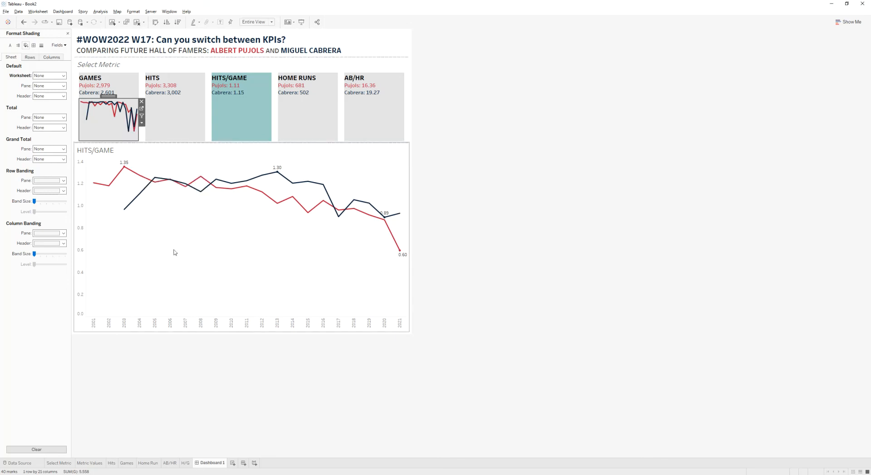
- Remove the nested Horizontal and Tiled containers from the dashboard's item hierarchy in the Layout pane
click(67, 34)
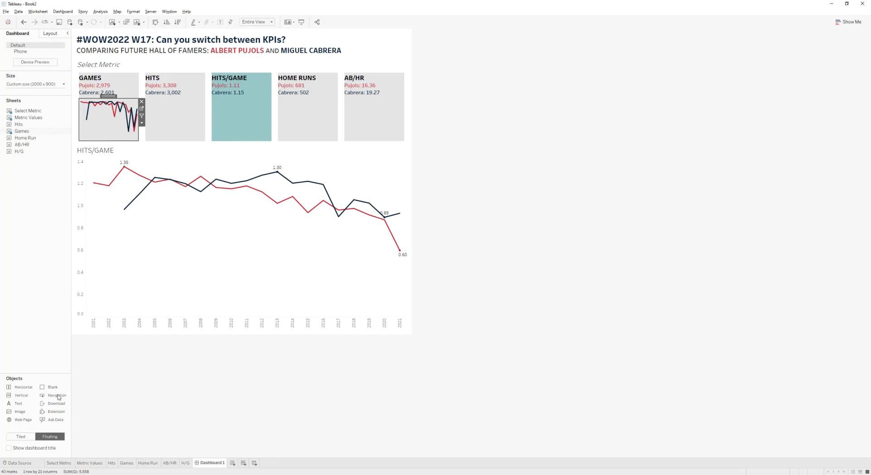
click(50, 33)
click(10, 328)
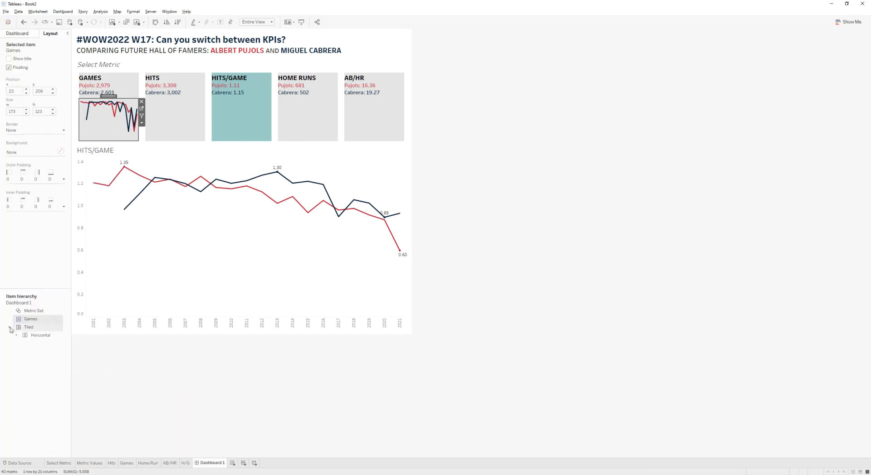
click(16, 336)
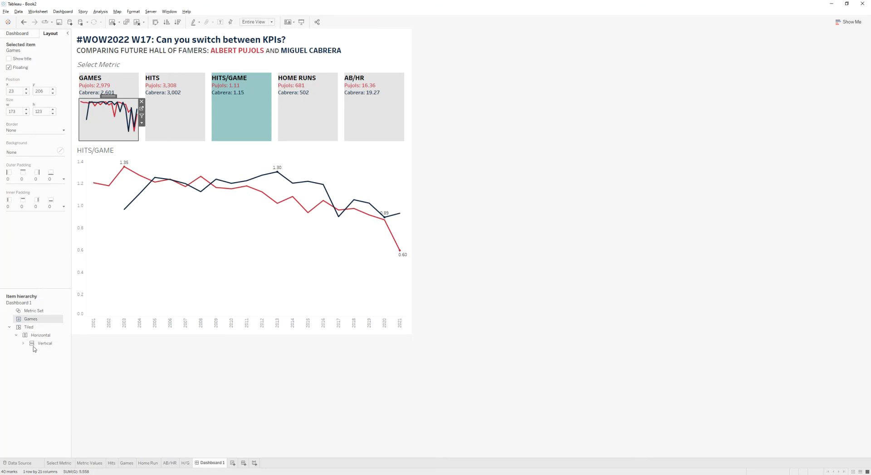
click(24, 343)
click(42, 344)
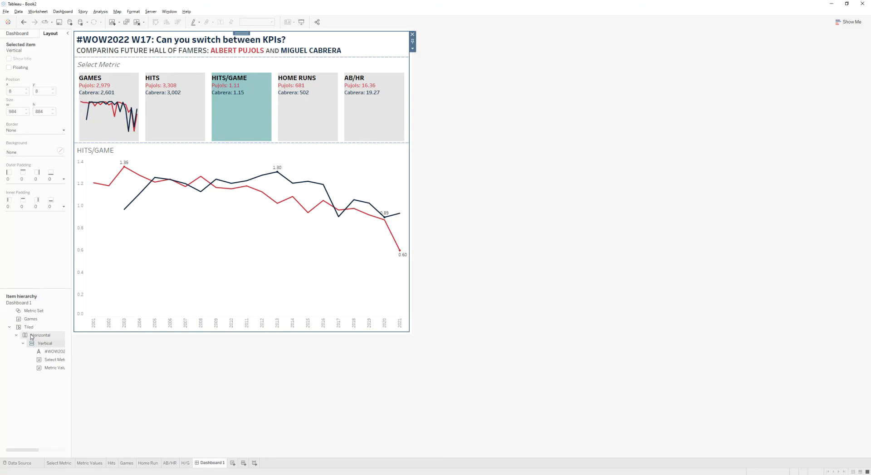
click(32, 336)
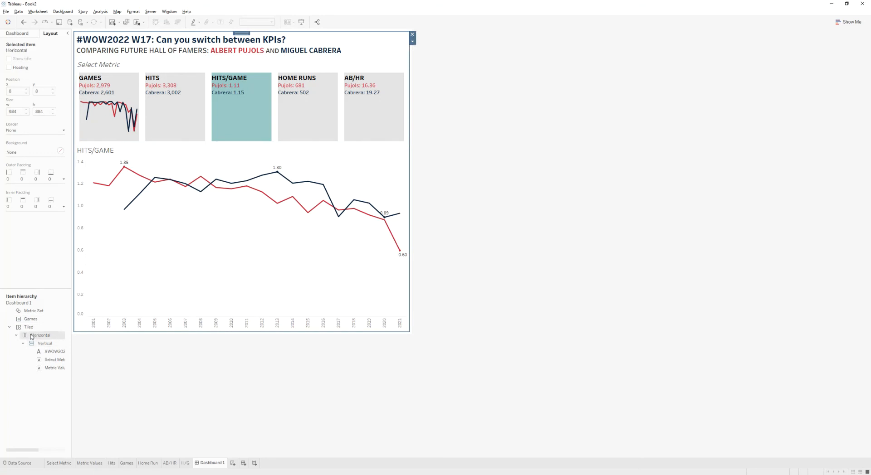
right_click(32, 336)
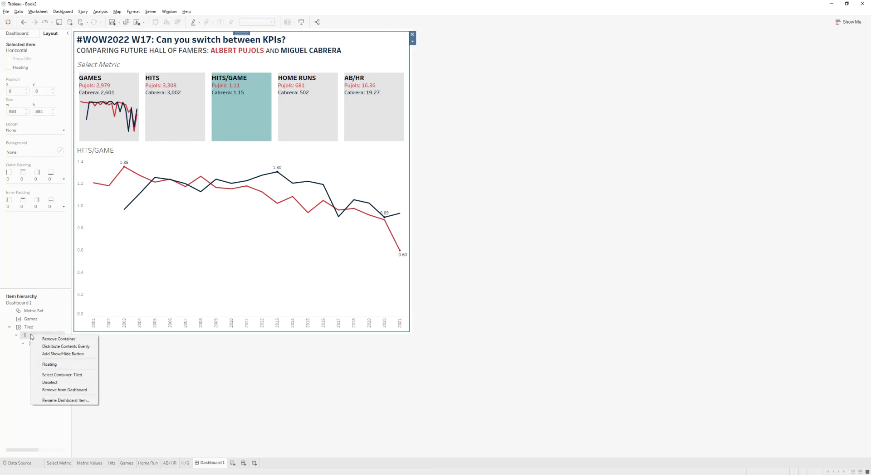
click(38, 339)
right_click(24, 328)
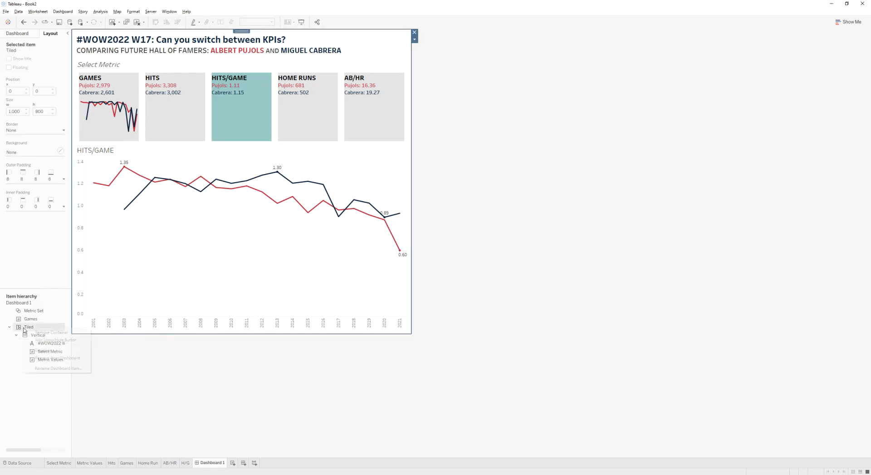
click(40, 333)
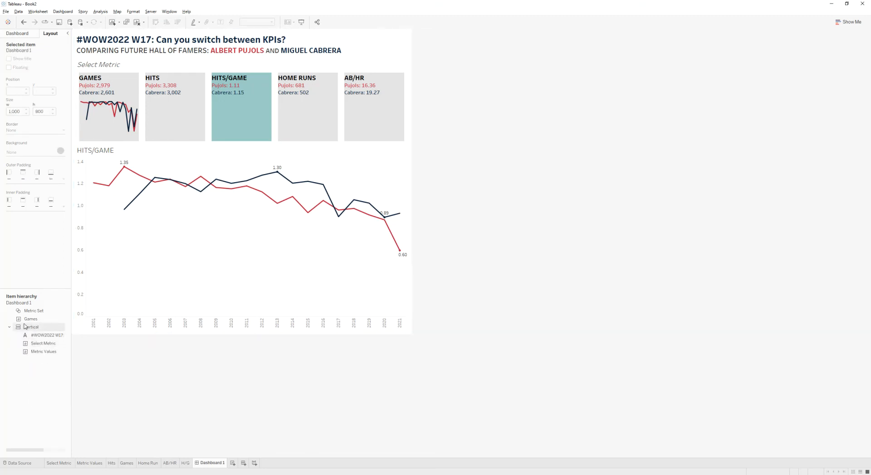
- Change the floating order of the Games sheet on the dashboard
click(26, 328)
right_click(29, 320)
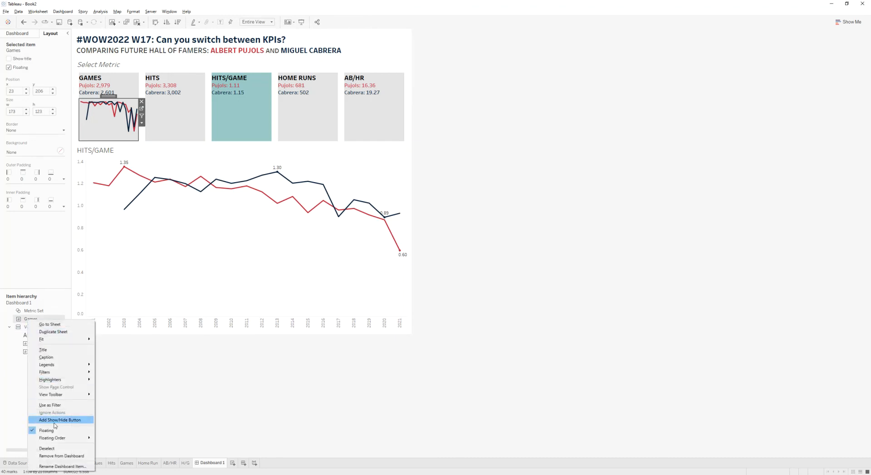
mouse_move(62, 438)
click(113, 461)
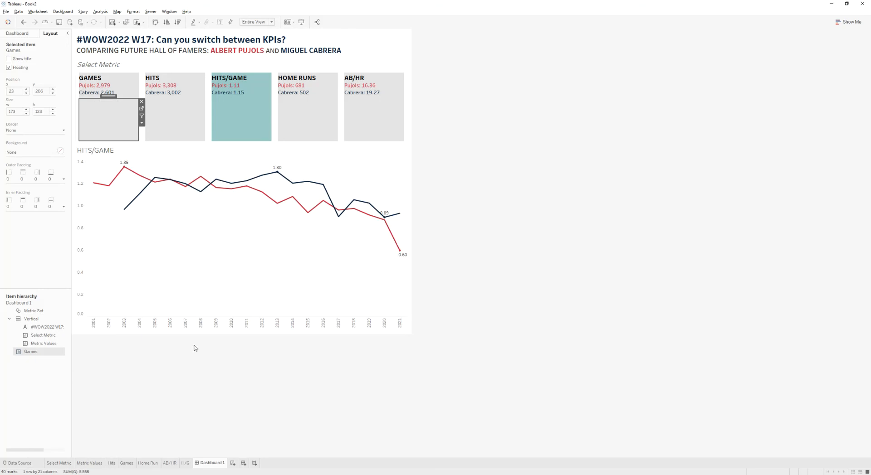
- Set the Select Metric sheet's worksheet shading to None on the dashboard
right_click(176, 116)
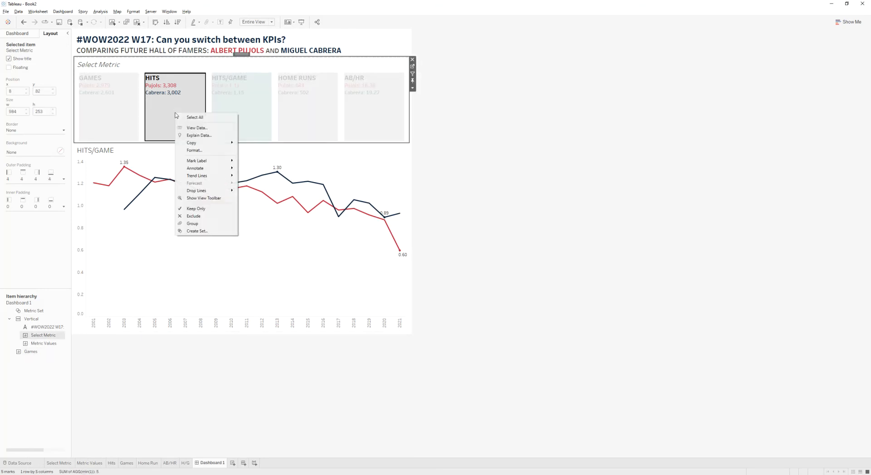
click(213, 158)
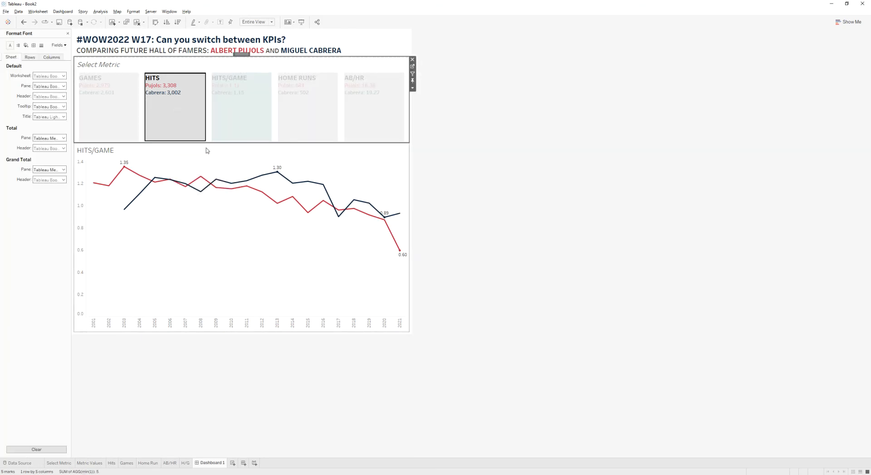
click(26, 45)
click(48, 76)
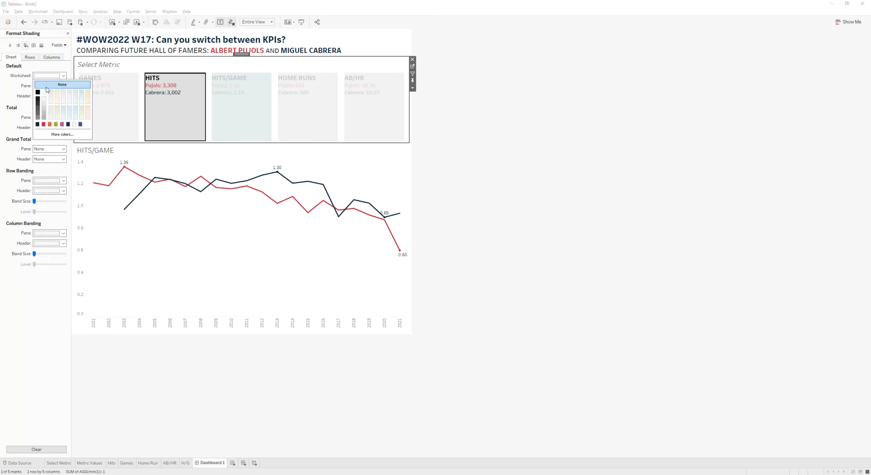
click(50, 86)
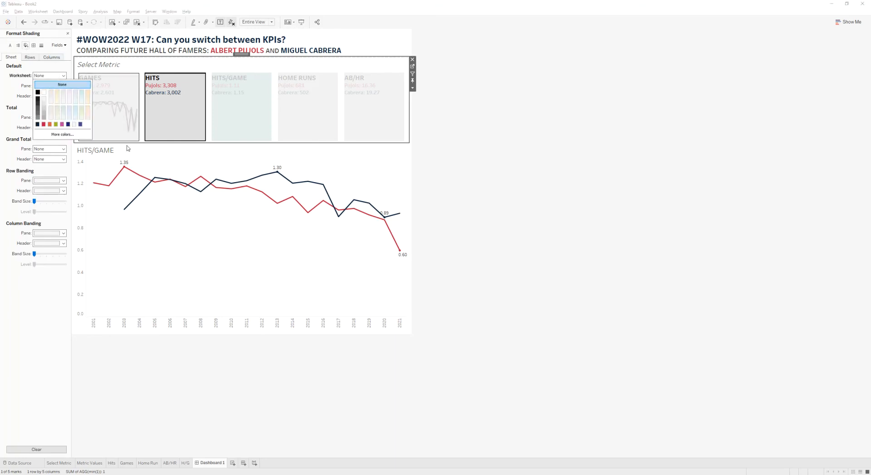
click(166, 119)
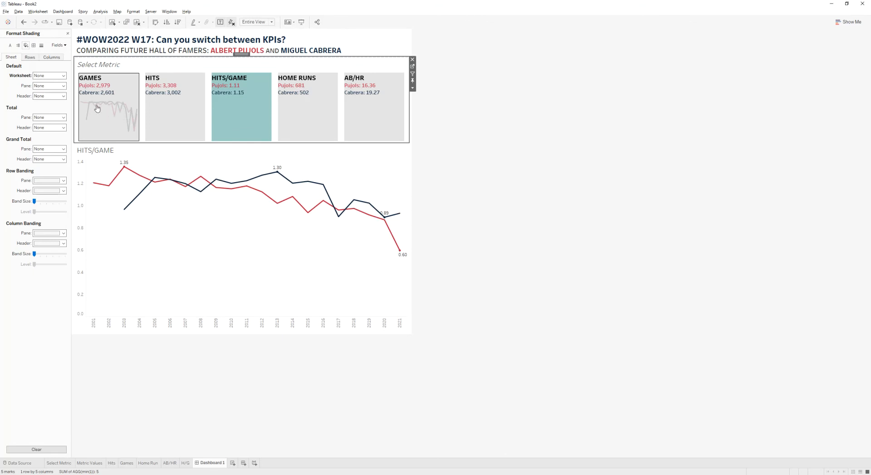
- Select the floating Games sparkline and move it slightly lower inside the Games tile
click(102, 122)
click(114, 129)
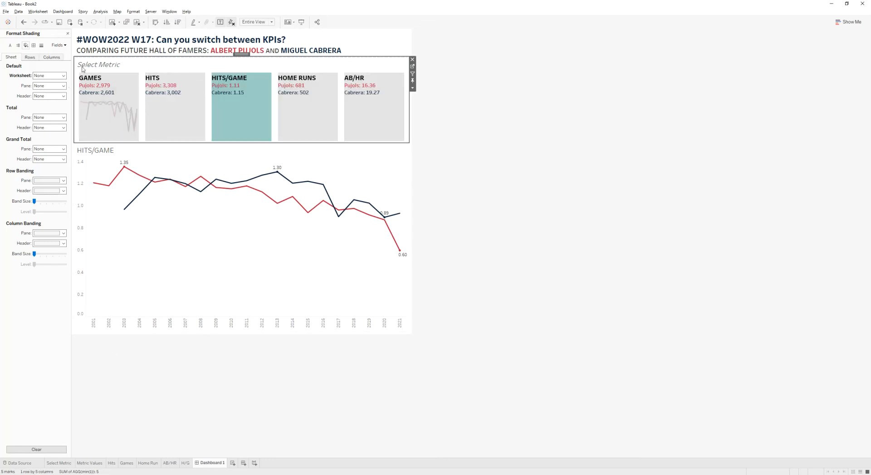
click(68, 34)
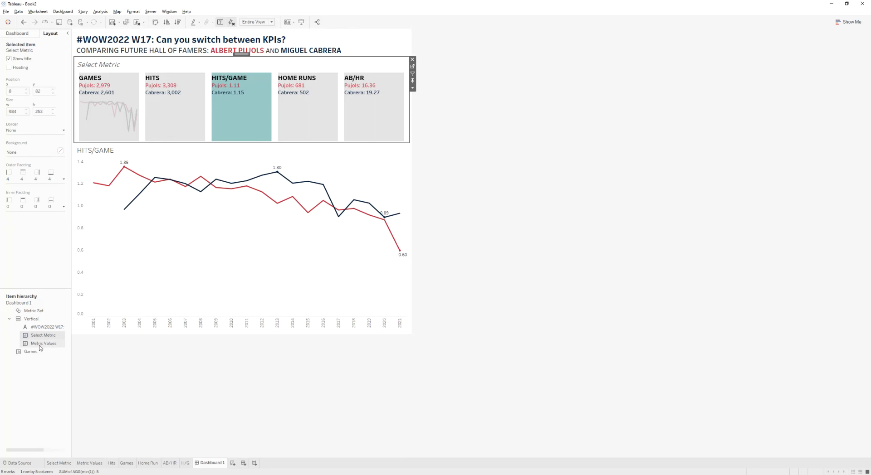
click(31, 352)
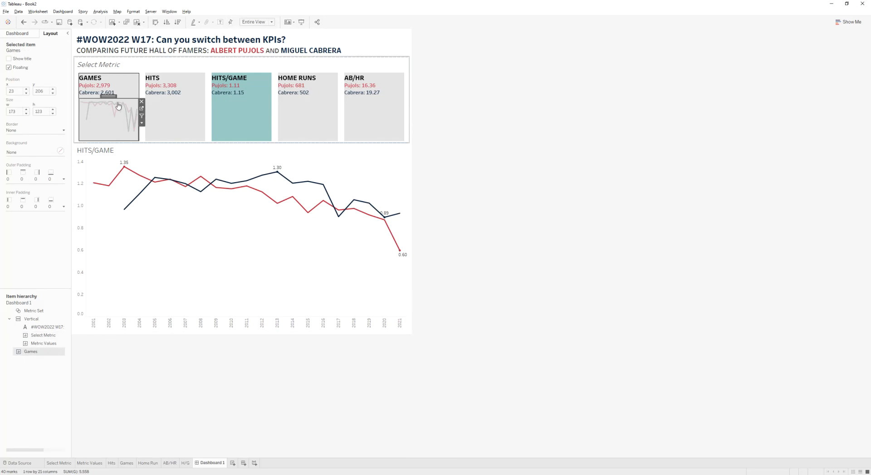
drag(120, 99, 120, 100)
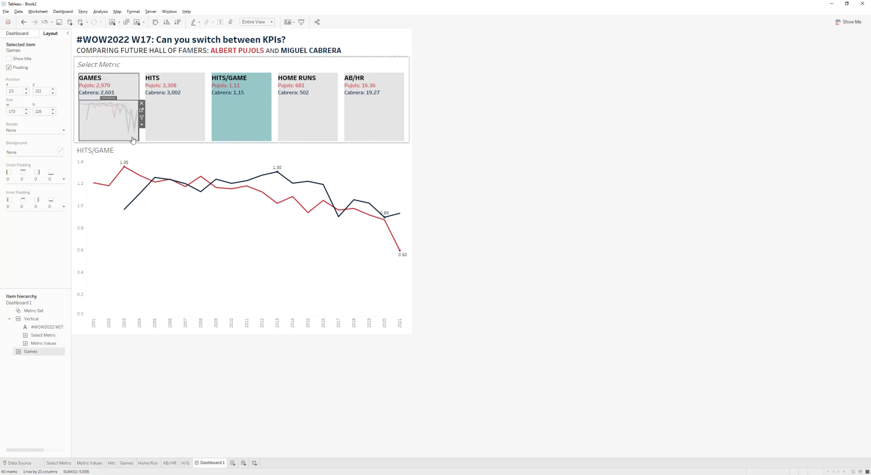
- On the Hits sheet, show the axis, untick Include zero in its axis settings, and hide the axis header again
click(111, 463)
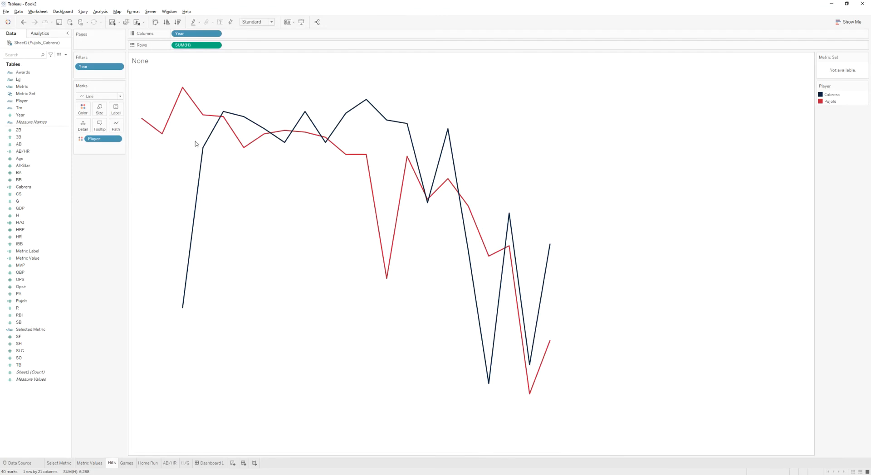
right_click(201, 45)
click(220, 86)
right_click(144, 169)
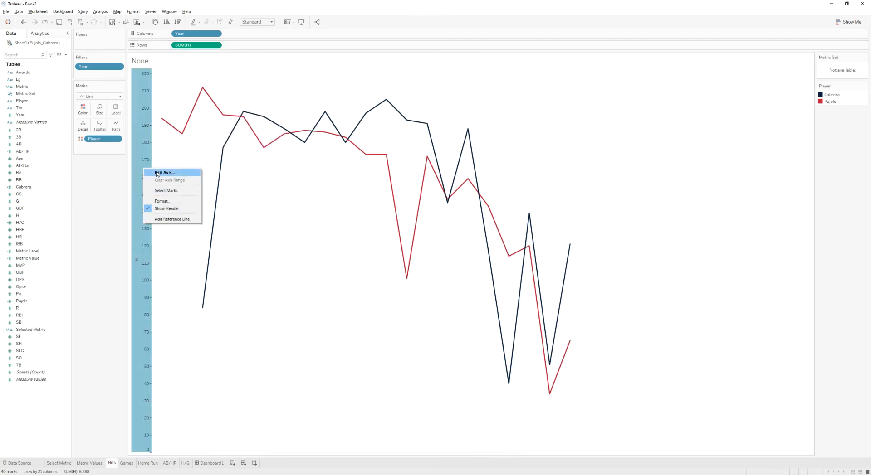
click(164, 173)
click(471, 167)
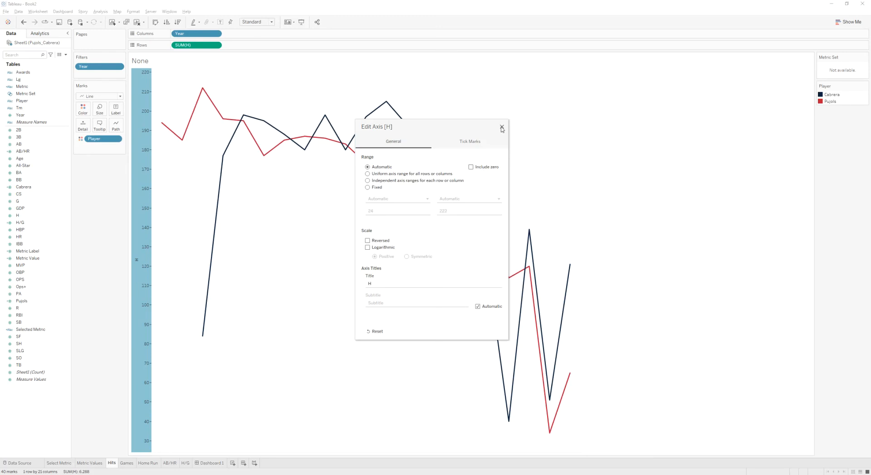
click(342, 207)
right_click(146, 432)
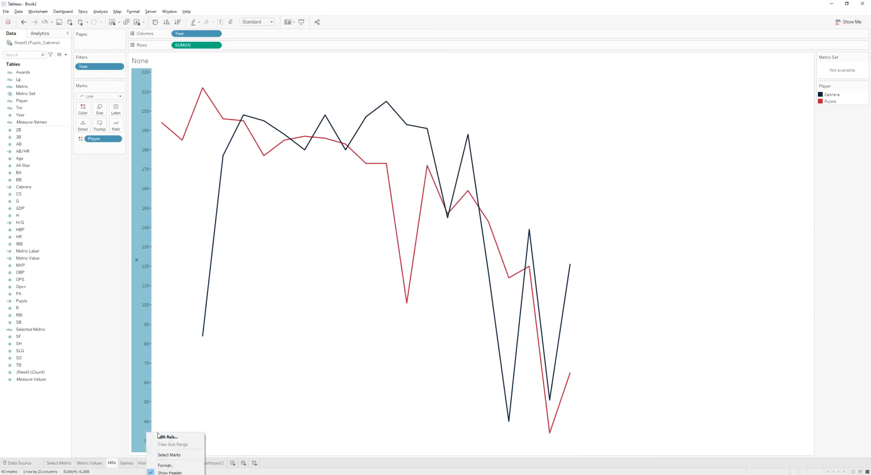
click(166, 473)
- On the Games sheet, show the axis, untick Include zero in its axis settings, and hide the axis header
click(126, 463)
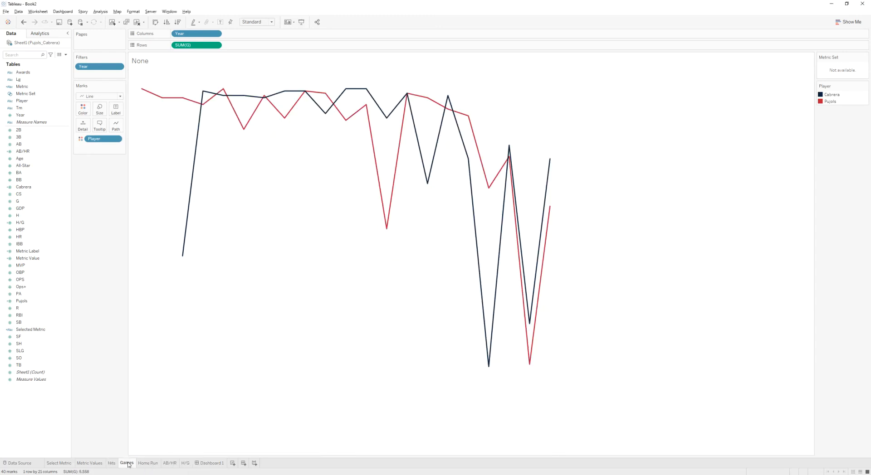
right_click(129, 463)
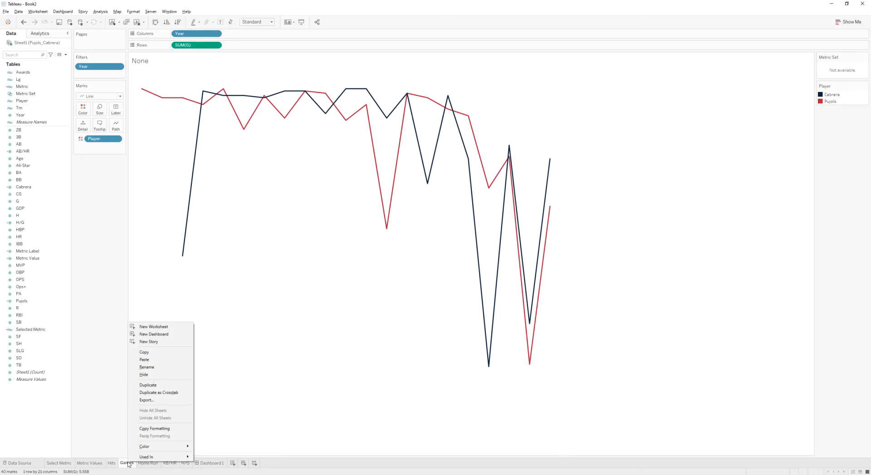
right_click(187, 45)
click(219, 86)
right_click(146, 182)
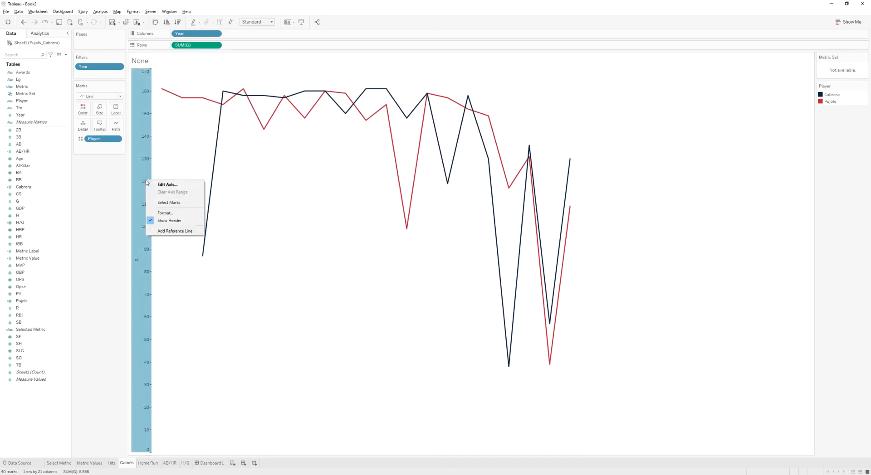
click(166, 185)
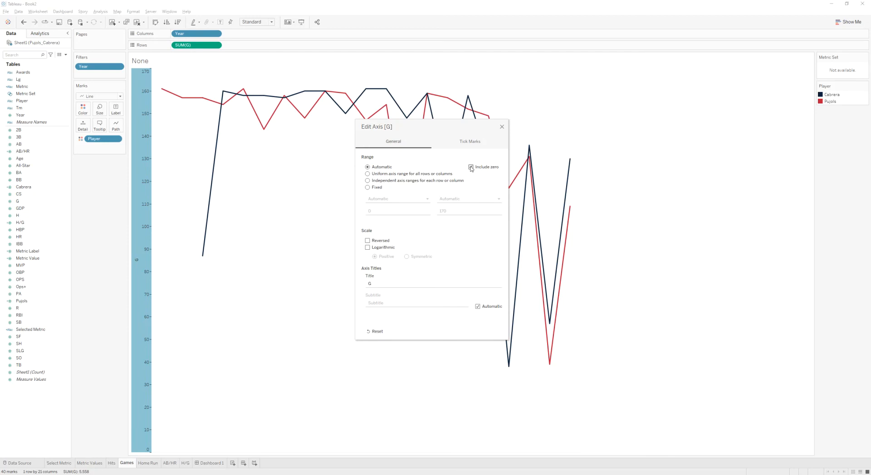
click(471, 168)
click(502, 127)
right_click(135, 103)
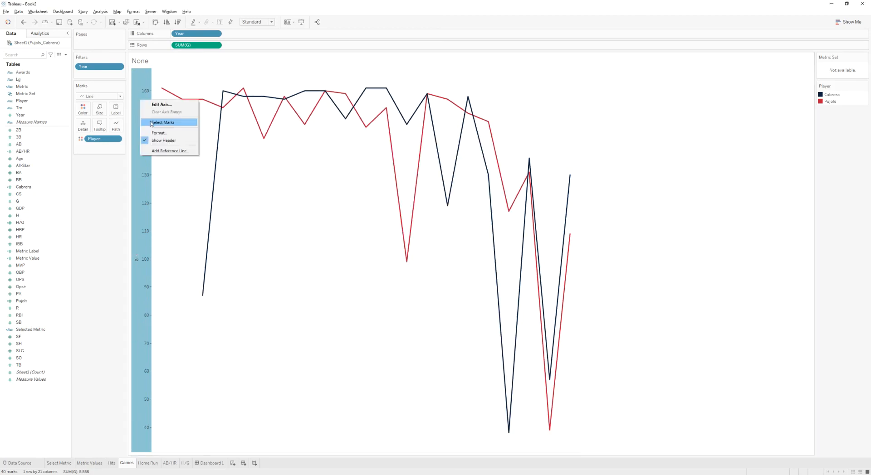
click(159, 134)
- On the Home Run sheet, show the axis, open its axis settings, and hide the axis header again
click(151, 464)
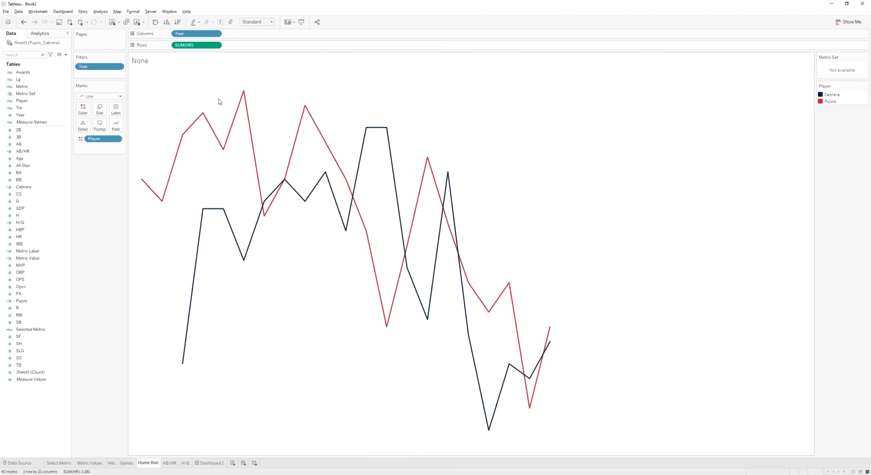
right_click(202, 46)
click(226, 89)
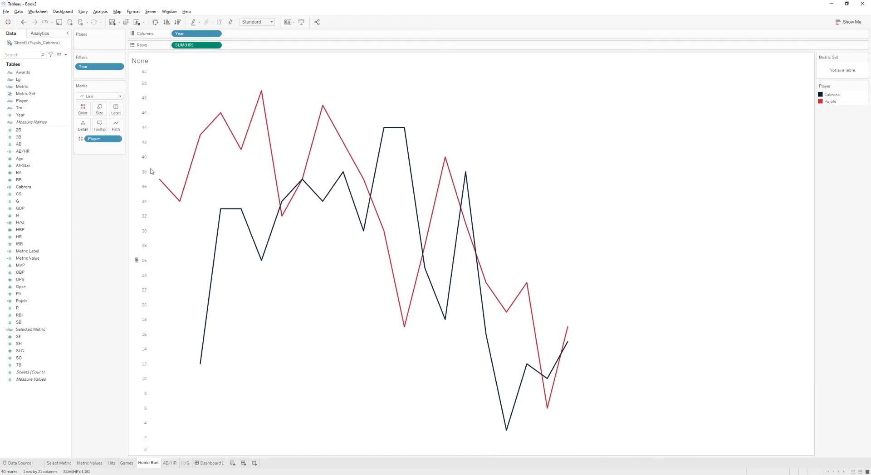
right_click(142, 166)
click(163, 169)
click(502, 127)
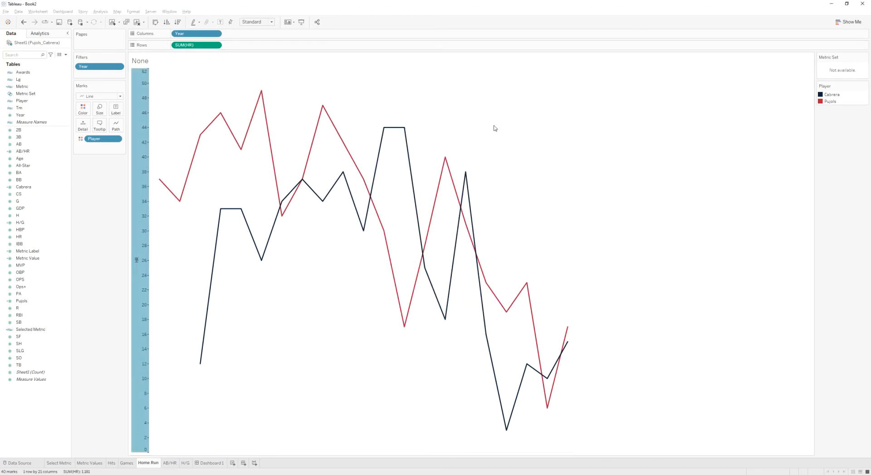
right_click(141, 105)
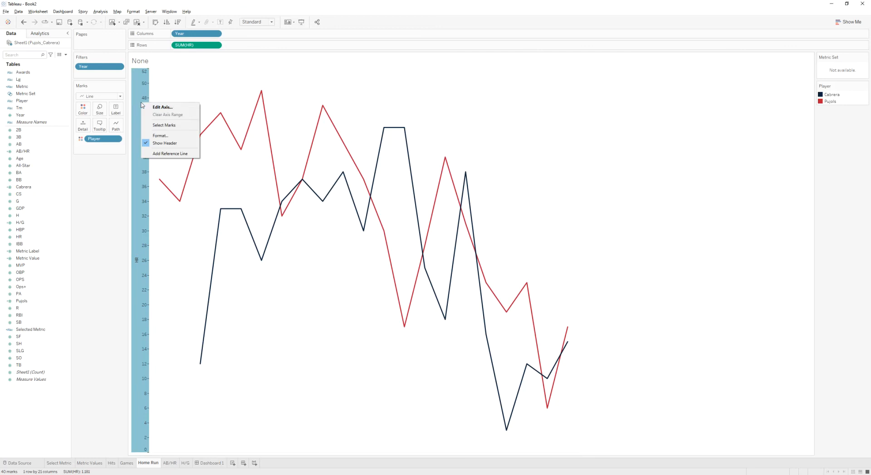
click(164, 143)
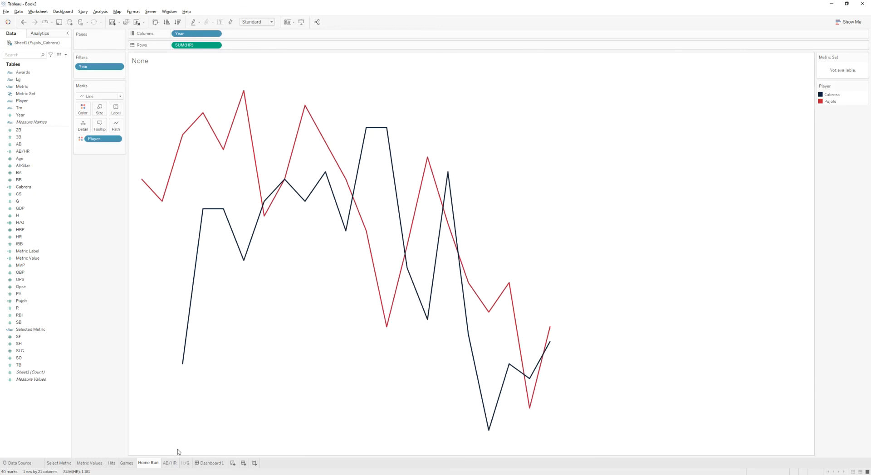
- On the AB/HR sheet, show the axis, untick Include zero in its axis settings, and hide the axis header
click(170, 463)
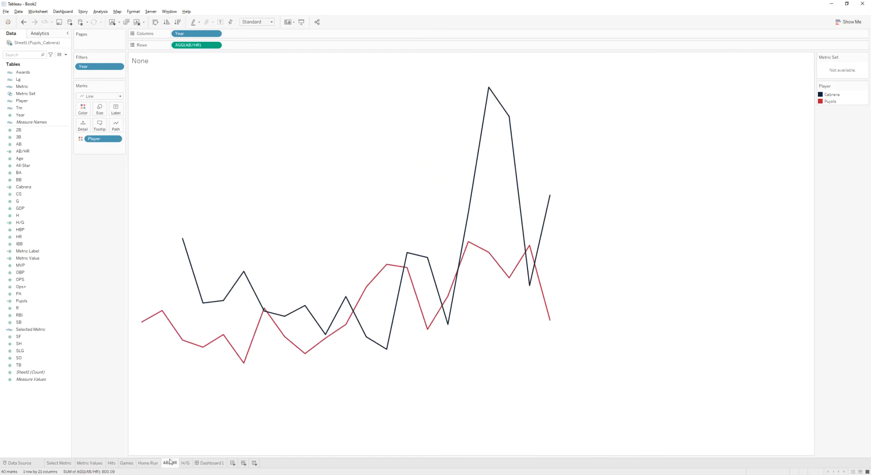
right_click(204, 45)
click(227, 84)
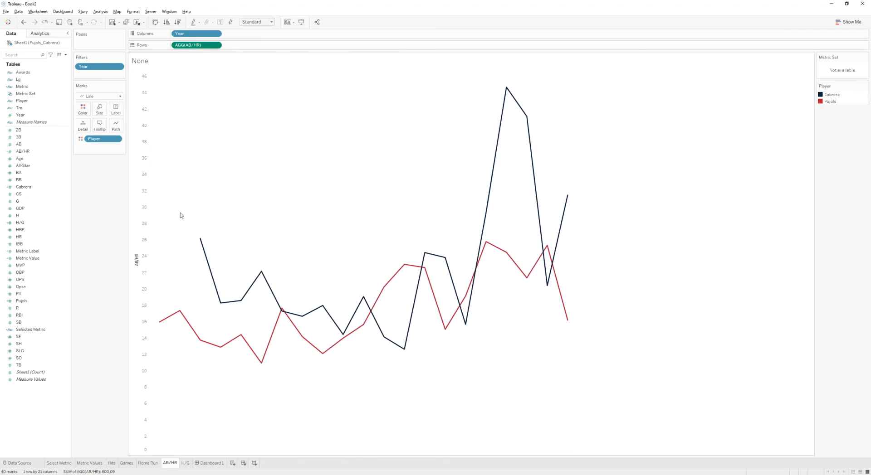
right_click(148, 211)
click(173, 214)
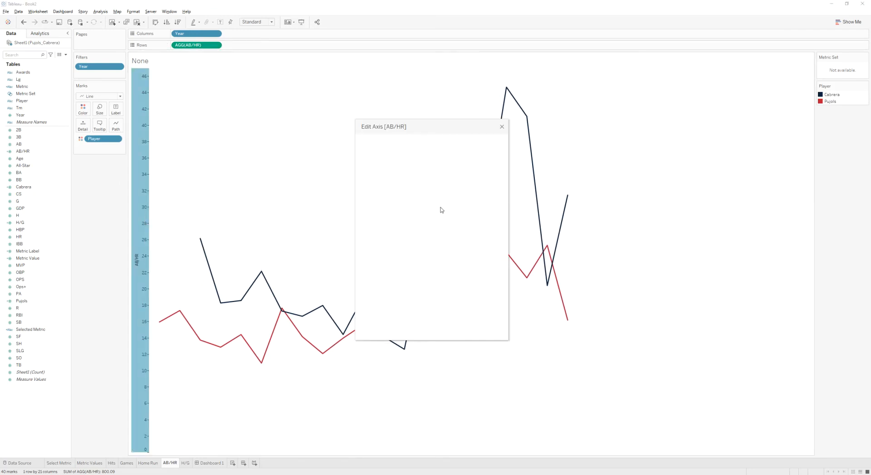
click(471, 167)
click(502, 127)
right_click(139, 241)
click(161, 282)
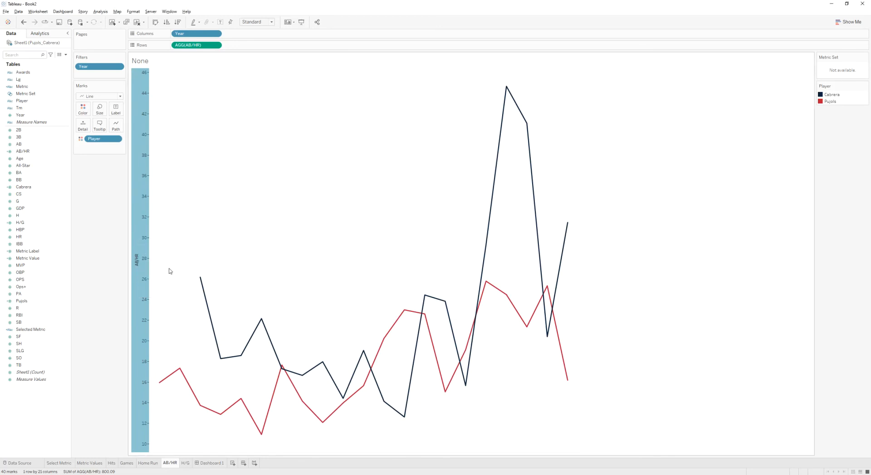
- On the H/G sheet, show the axis, set it not to include zero, and hide the axis header again
click(185, 463)
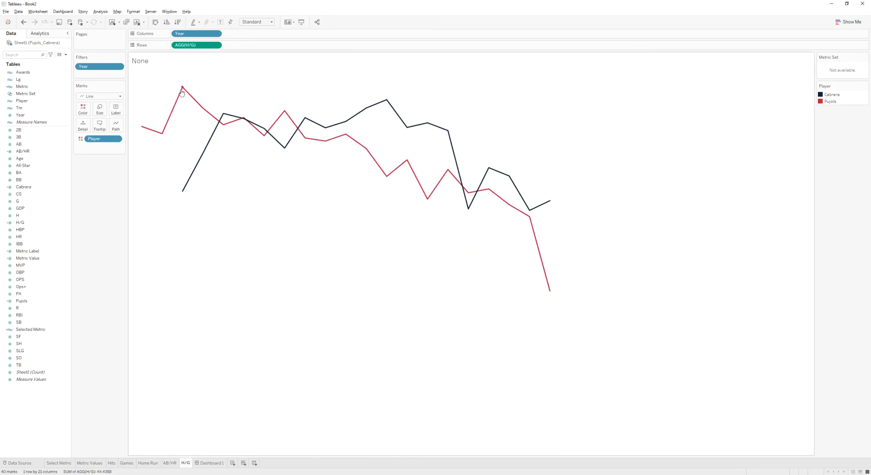
right_click(196, 45)
click(222, 82)
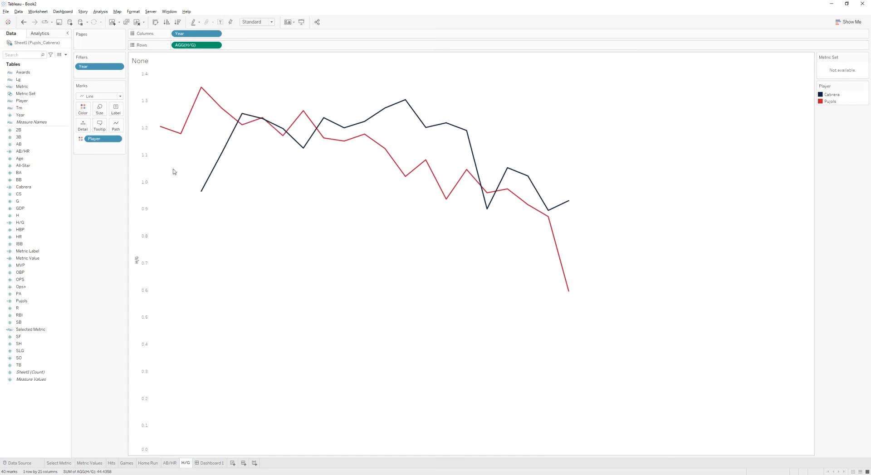
right_click(153, 191)
click(160, 195)
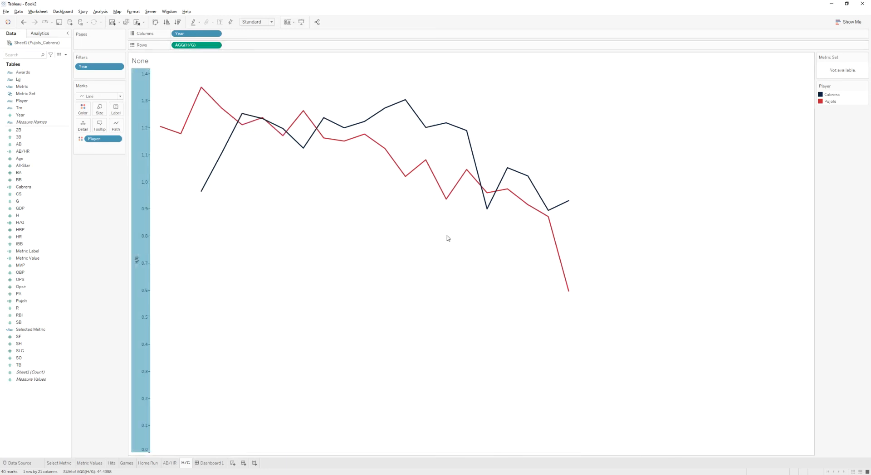
click(501, 127)
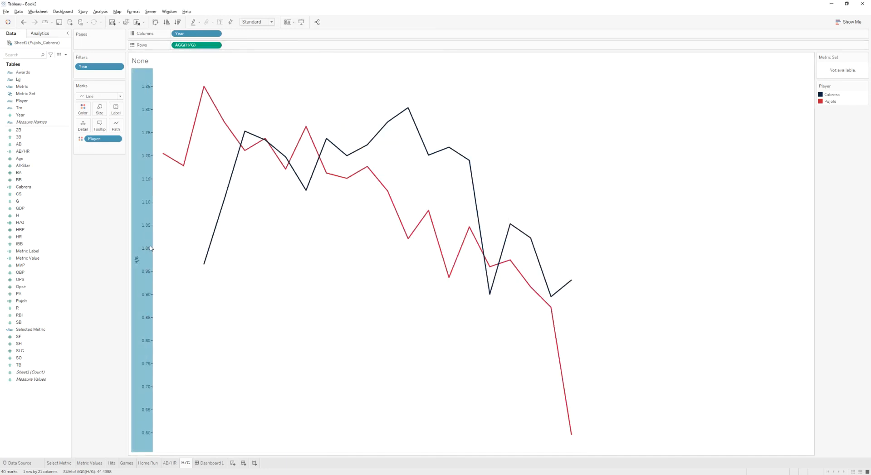
right_click(147, 246)
click(166, 286)
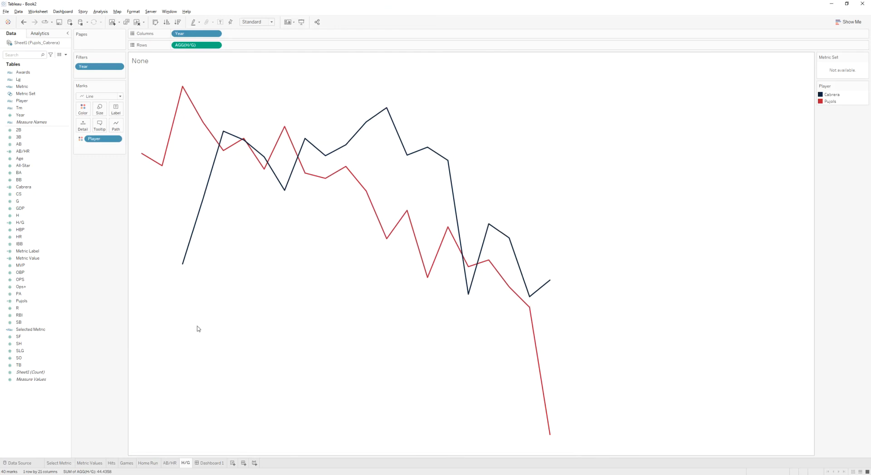
- On the dashboard, select the floating Games sheet and set its position to x 24 and y 210
click(211, 463)
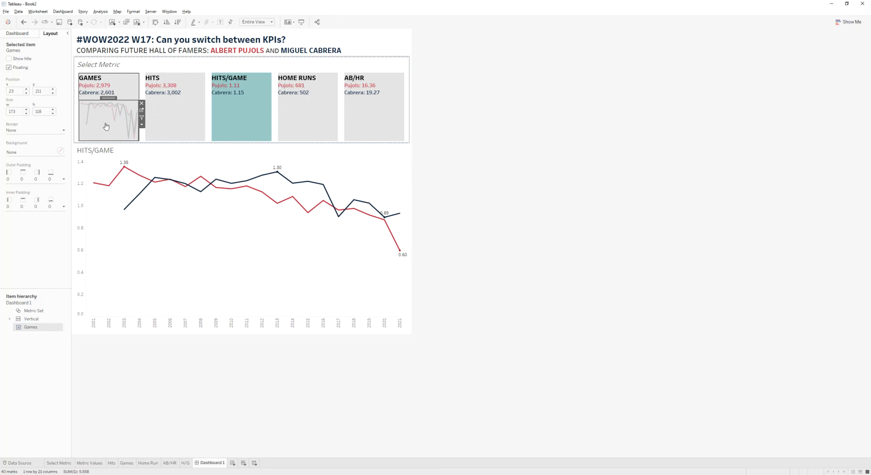
click(105, 126)
click(34, 352)
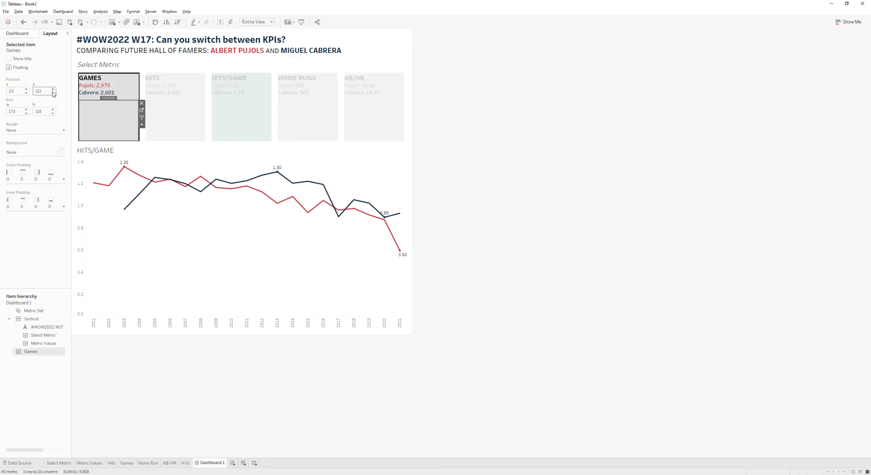
click(53, 93)
click(27, 90)
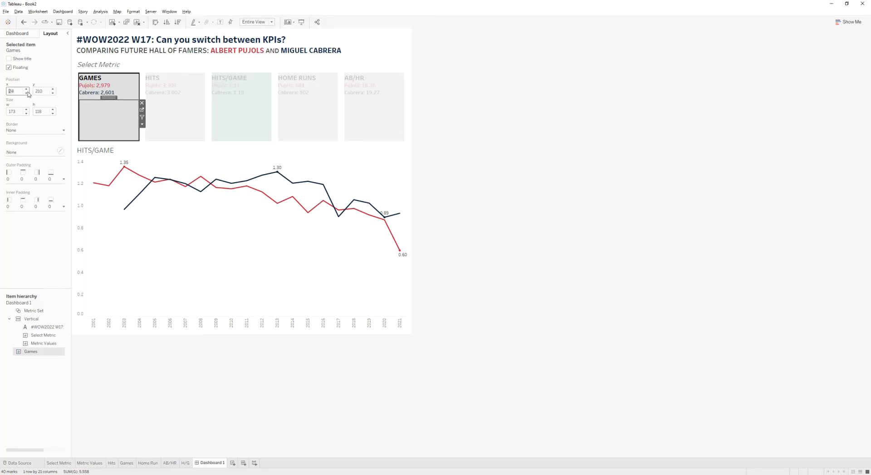
- Resize the floating Games sheet to 170 by 120 and nudge its x position to 25
click(26, 113)
click(26, 113)
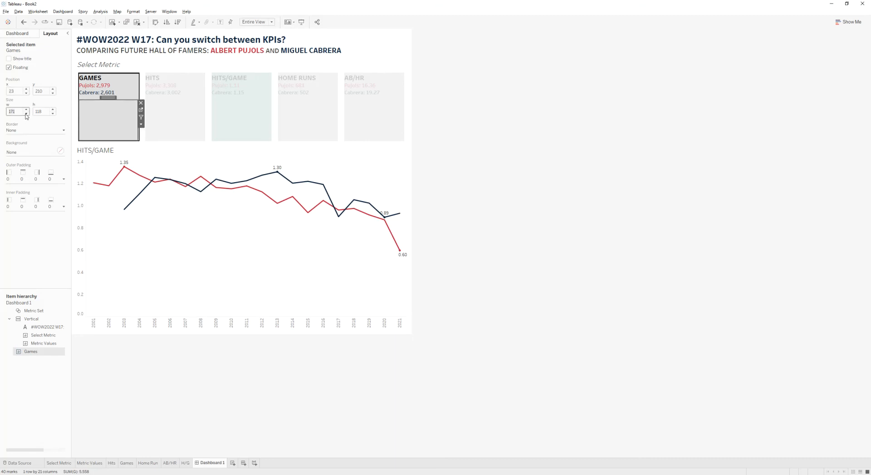
click(53, 110)
click(28, 89)
click(27, 89)
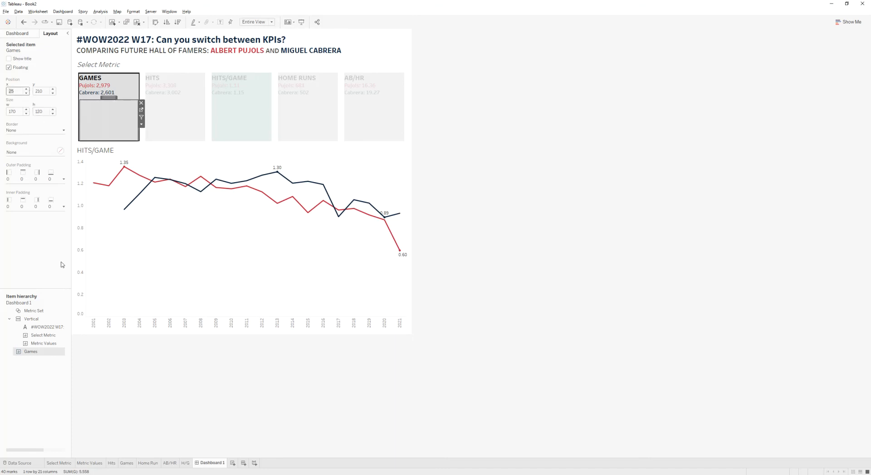
click(122, 87)
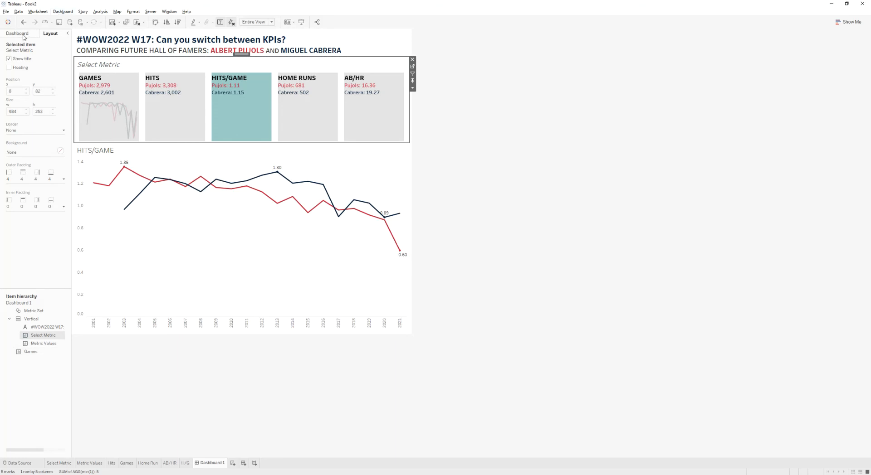
click(33, 353)
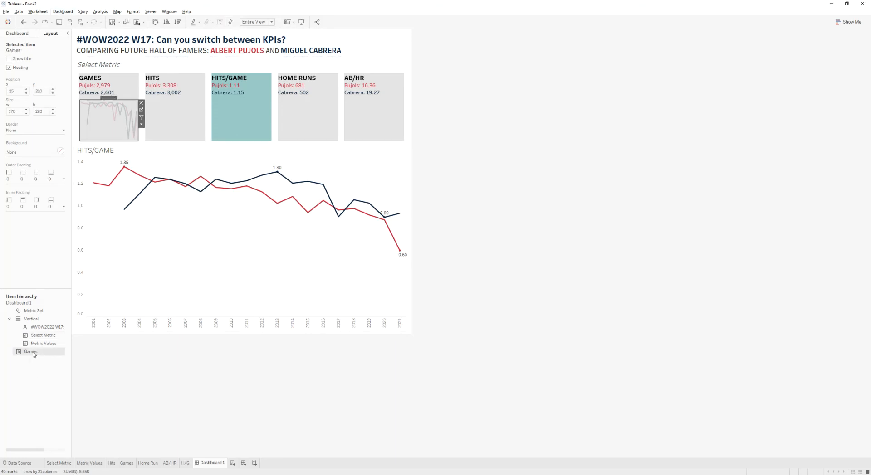
- Float the Hits sheet onto the Hits tile, hiding its title and removing its colour legend
click(23, 36)
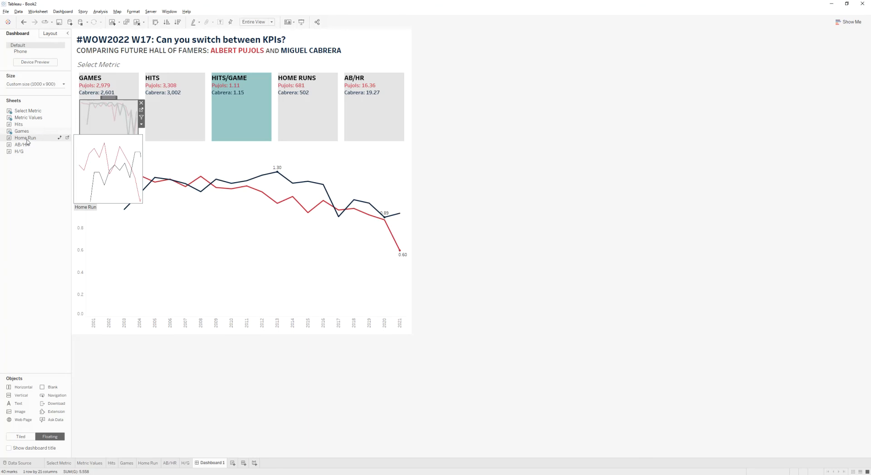
drag(127, 123, 184, 138)
right_click(174, 106)
click(192, 123)
click(276, 109)
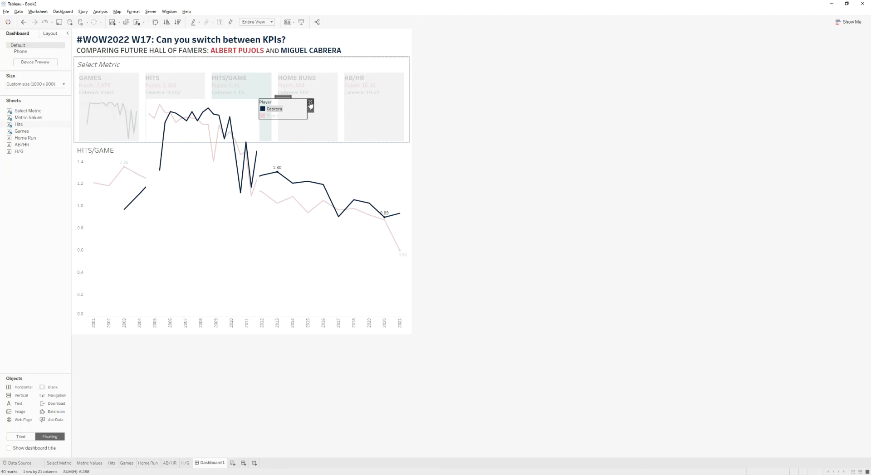
click(310, 102)
- Set the floating Hits sheet's size to 170 by 120
click(195, 156)
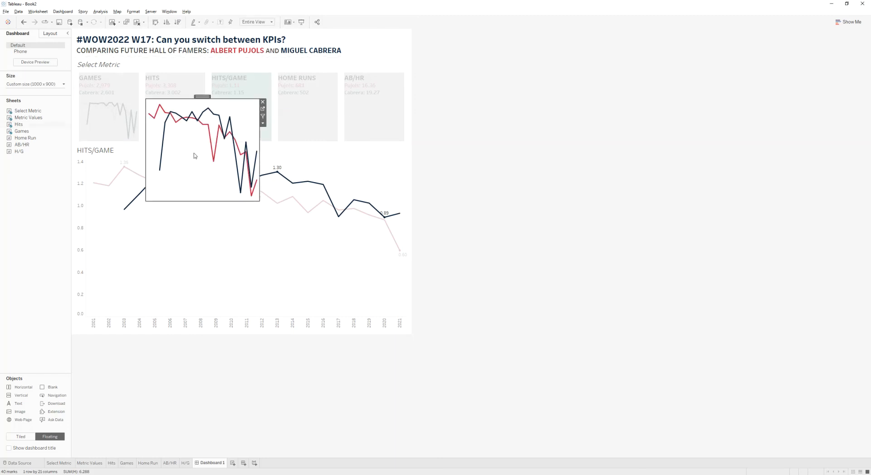
click(50, 34)
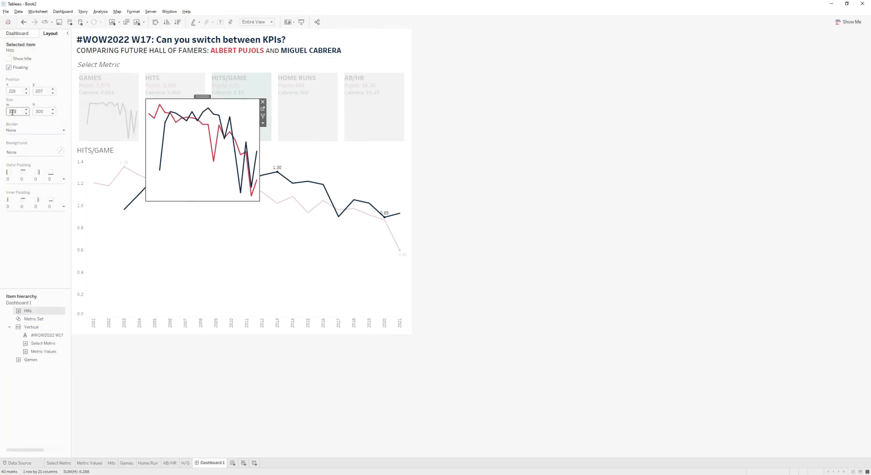
key(Return)
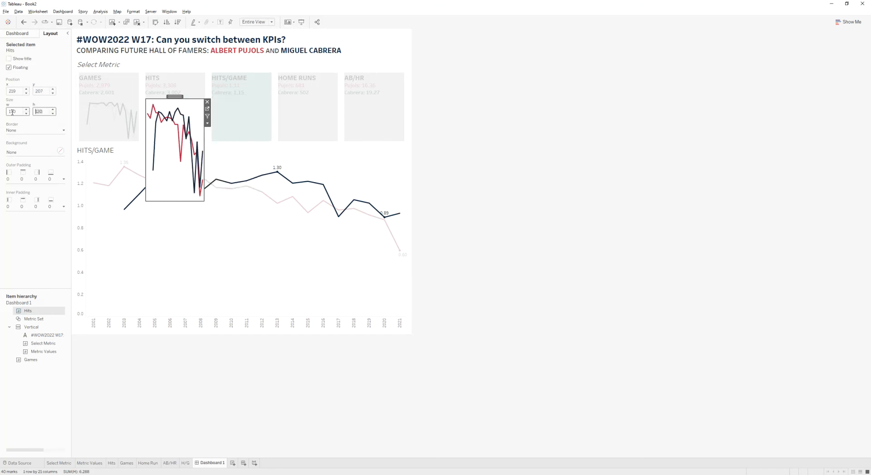
- Set the Hits sheet's worksheet shading to None
right_click(160, 133)
click(188, 176)
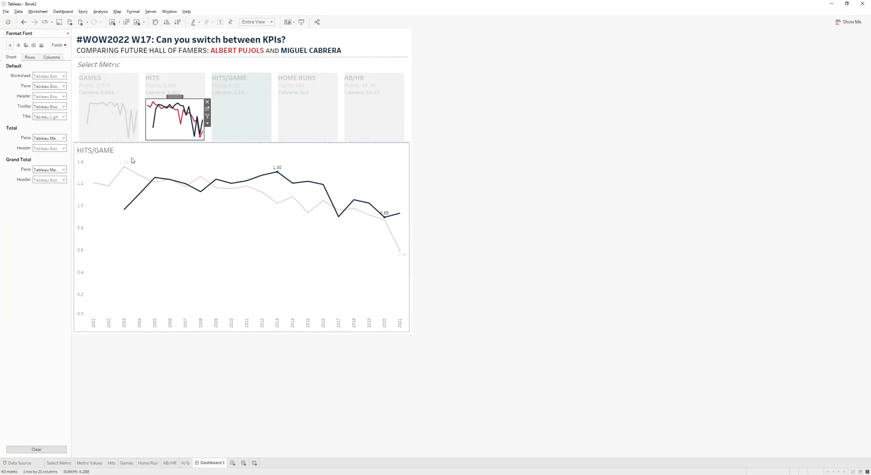
click(25, 46)
click(50, 76)
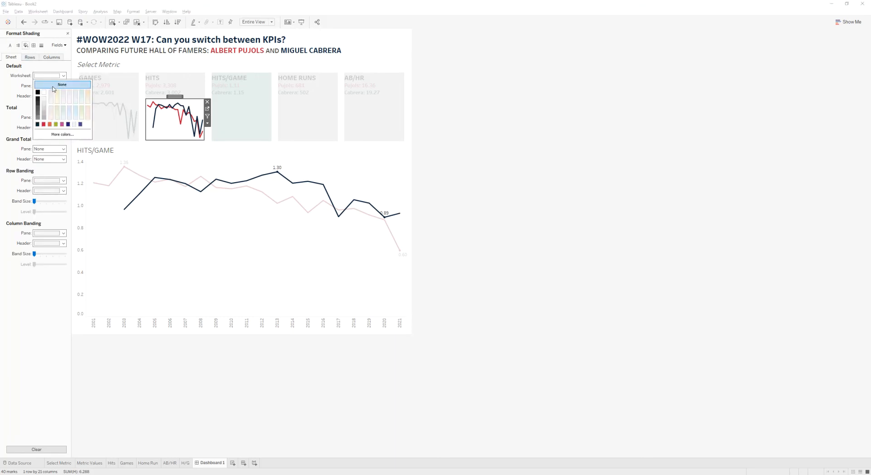
click(51, 316)
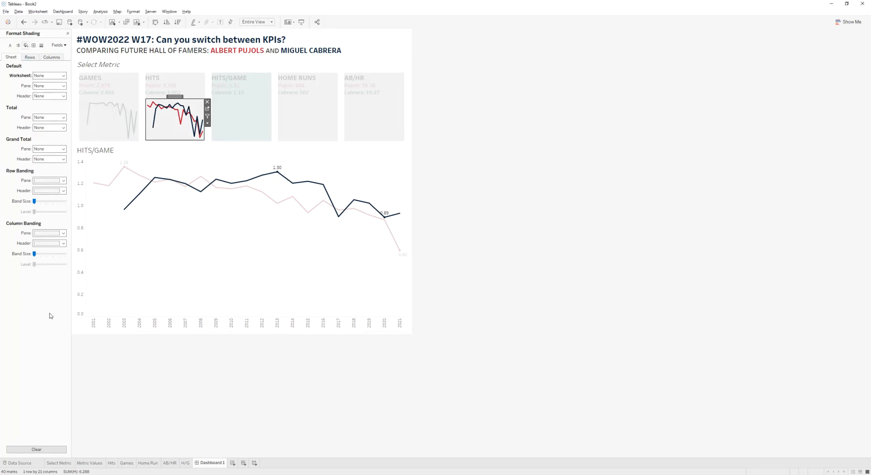
- Copy the Hits sheet's formatting and paste it onto the Home Run sheet
right_click(115, 465)
click(129, 430)
click(152, 464)
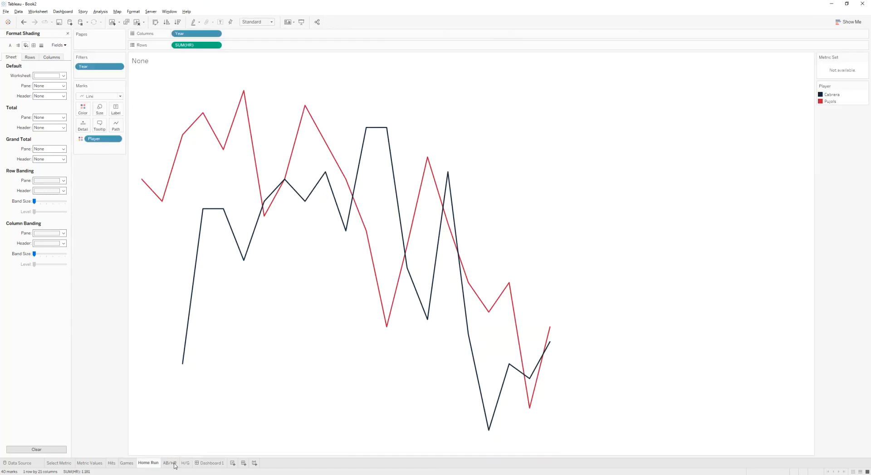
right_click(185, 465)
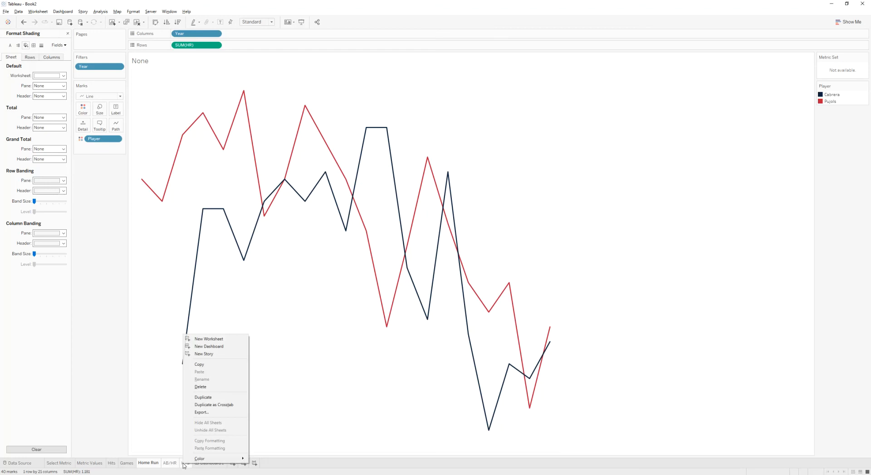
click(148, 465)
right_click(148, 465)
click(180, 447)
- Paste the copied formatting onto the AB/HR and H/G sheets and return to the dashboard
click(170, 464)
right_click(170, 463)
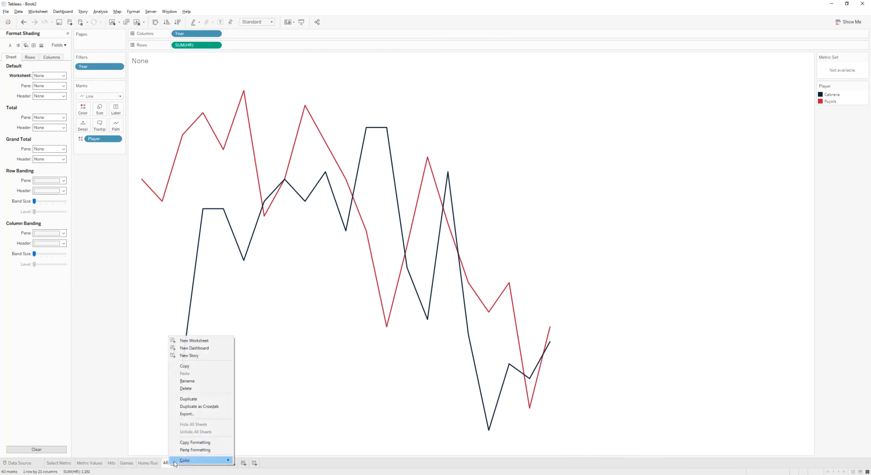
click(184, 448)
right_click(185, 464)
click(204, 449)
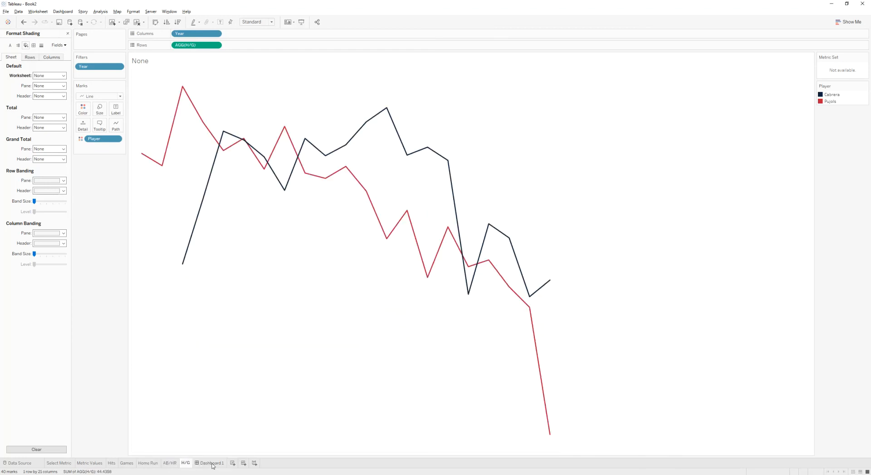
click(205, 465)
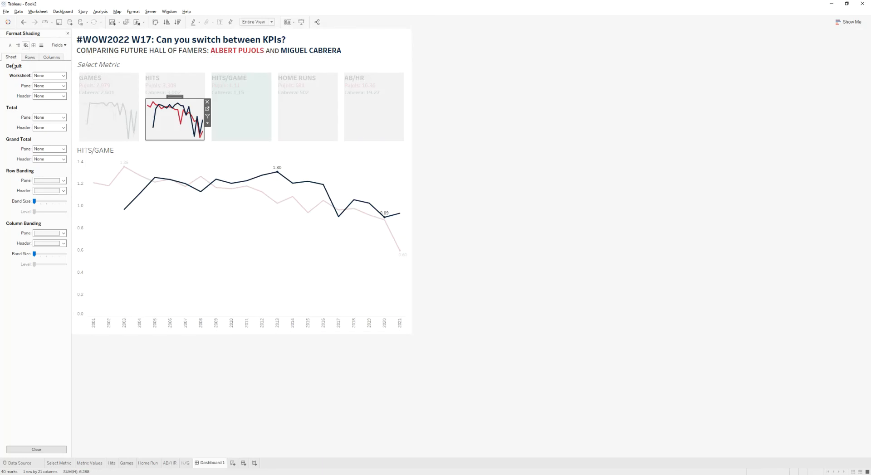
- Float the Home Run sheet onto the Home Runs tile and hide its title
click(68, 34)
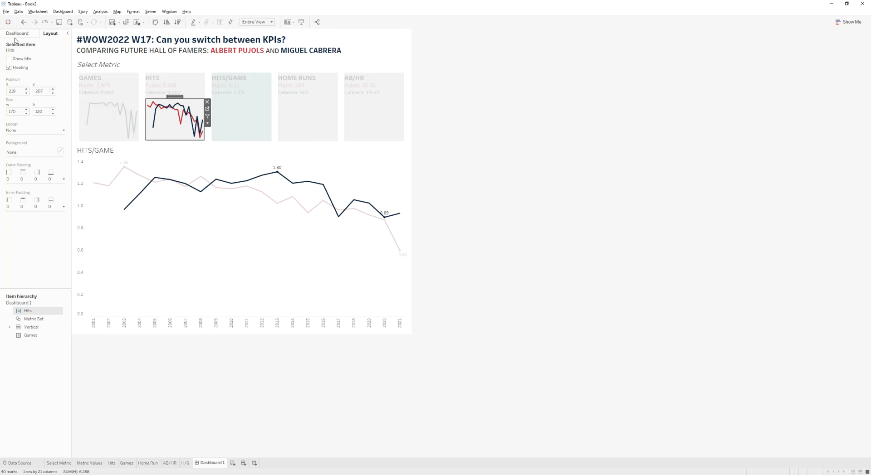
drag(30, 138, 279, 101)
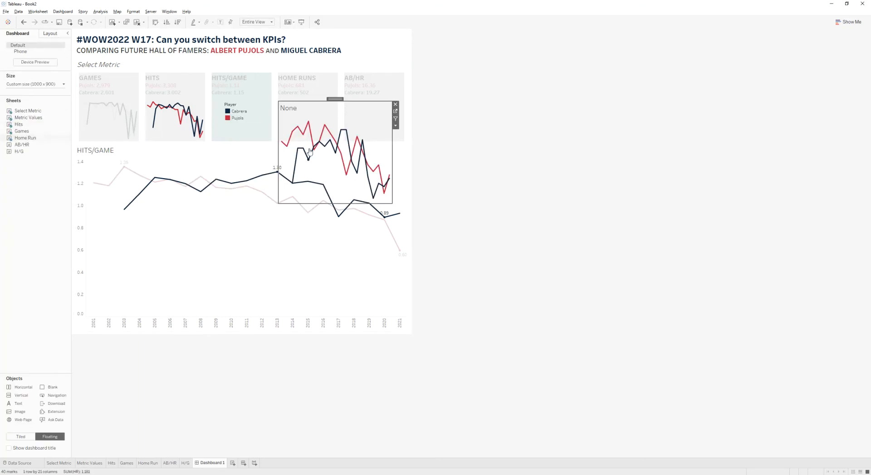
right_click(296, 111)
click(316, 130)
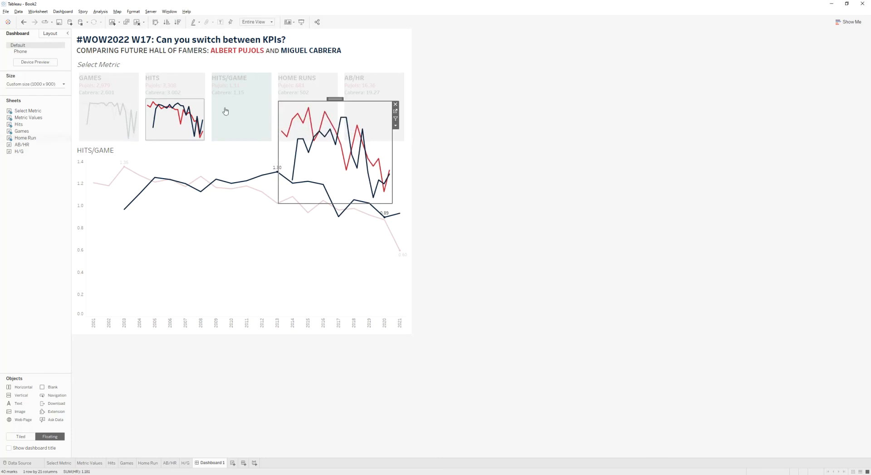
- Set the floating Home Run sheet's size to 170 by 120
click(51, 33)
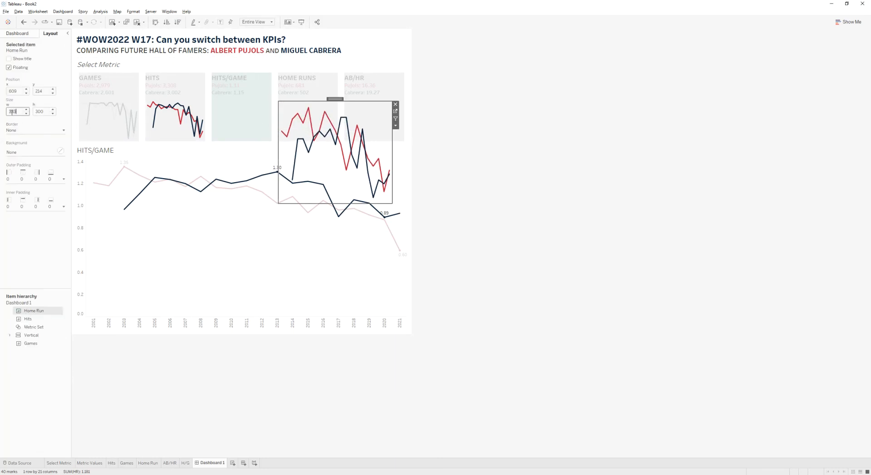
text(170)
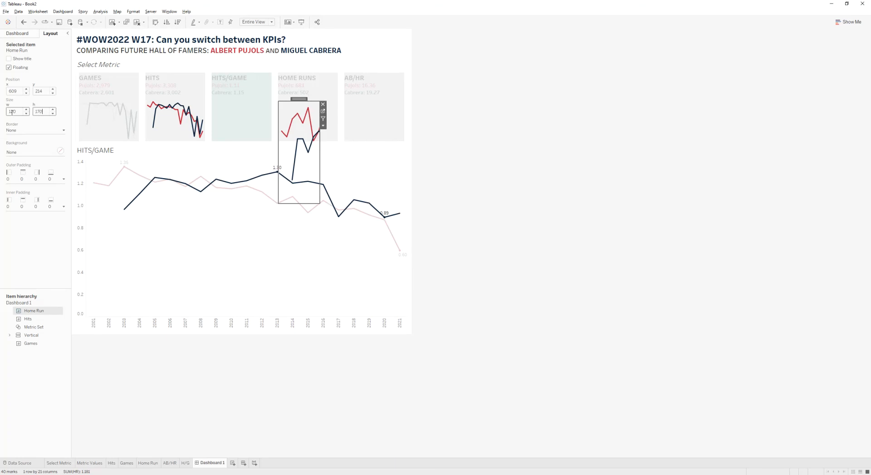
click(12, 113)
text(170)
key(Tab)
text(120)
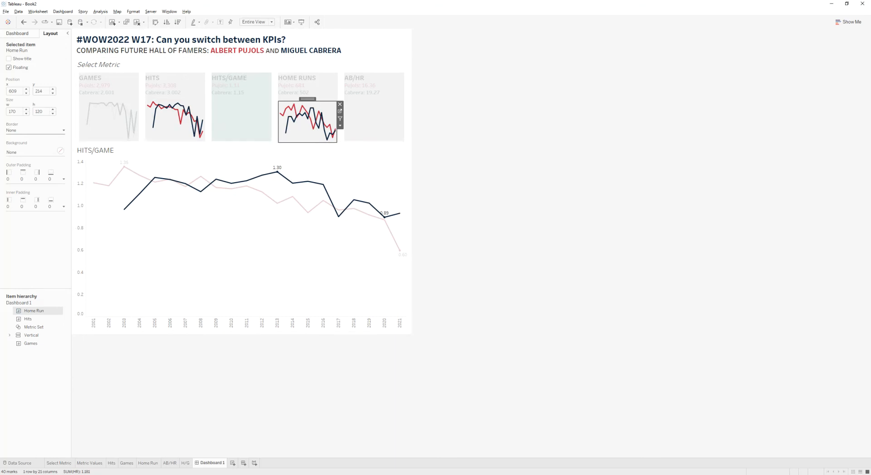
- Float the H/G sheet onto the Hits/Game tile, hiding its title and removing its legend
click(16, 34)
mouse_move(30, 146)
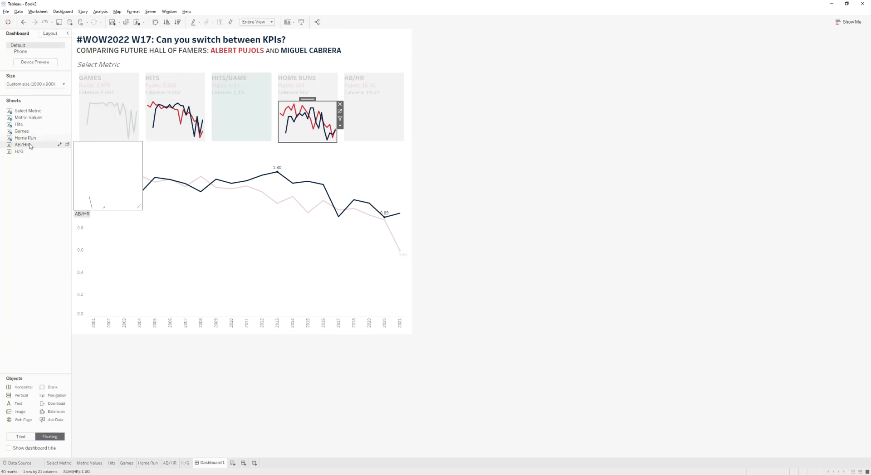
drag(27, 150, 212, 100)
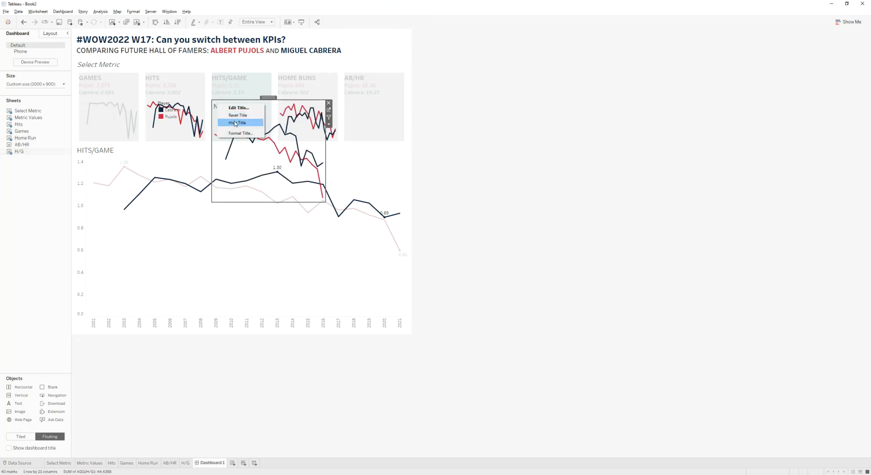
click(196, 110)
click(209, 103)
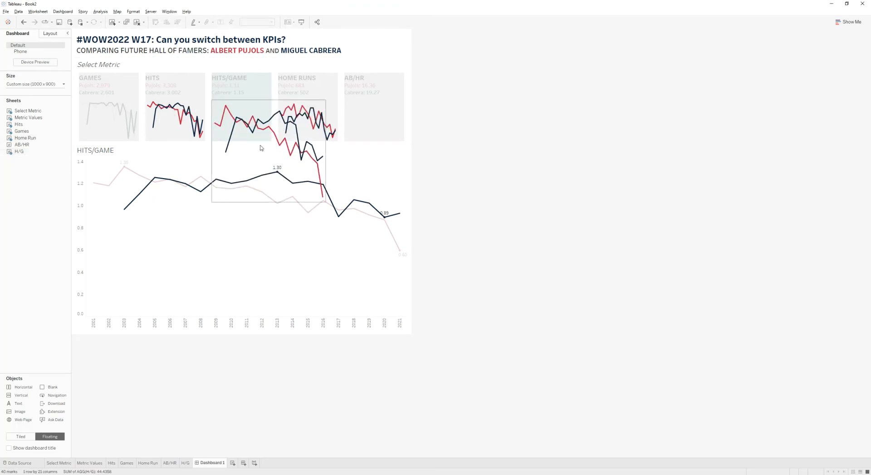
- Set the floating H/G sheet's size to 170 by 120
click(248, 164)
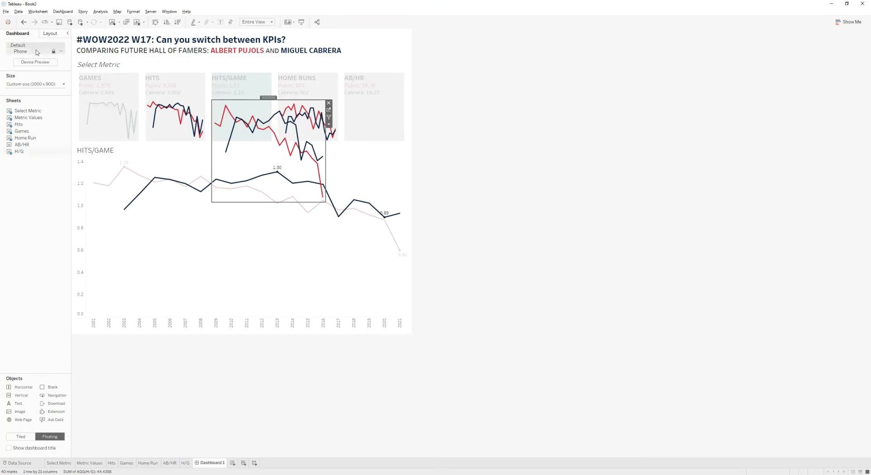
click(47, 33)
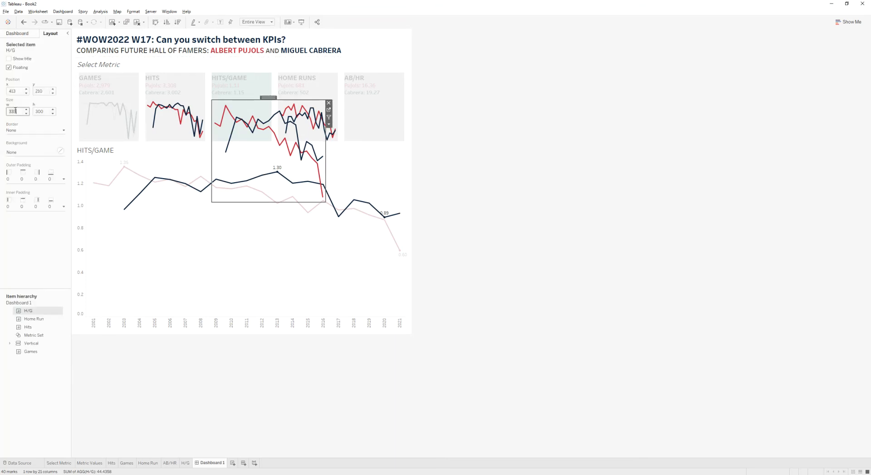
text(120)
key(Tab)
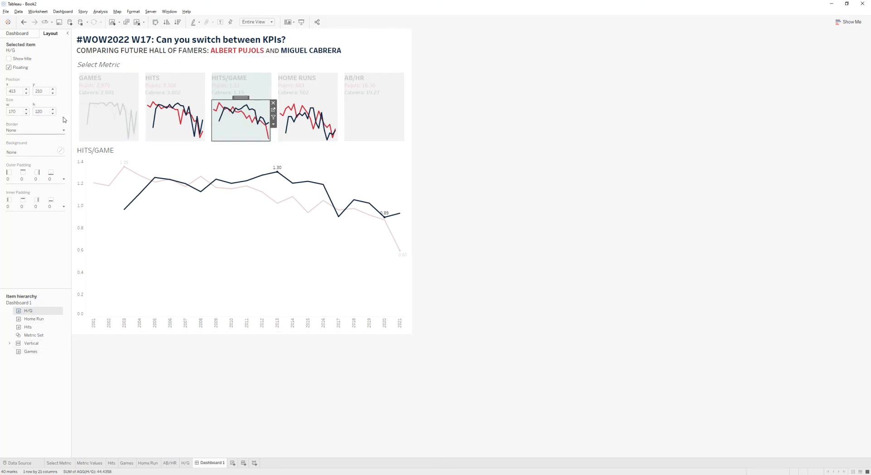
- Float the AB/HR sheet onto the AB/HR tile, hiding its title and removing its legend
click(26, 35)
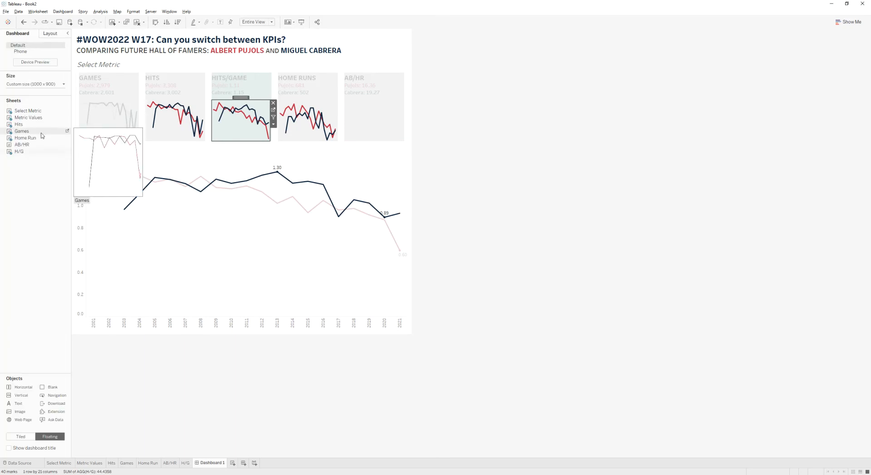
drag(22, 145, 344, 101)
right_click(363, 107)
click(363, 123)
click(331, 107)
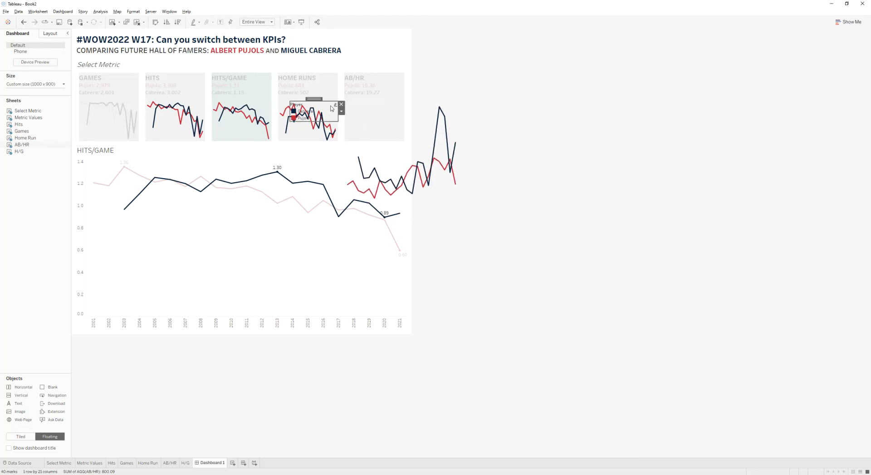
click(342, 105)
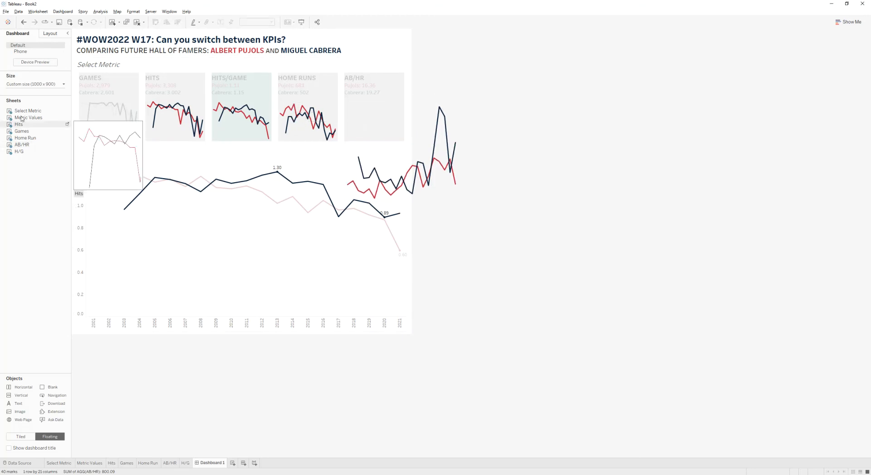
- Set the floating AB/HR sheet's size to 170 by 120
click(50, 33)
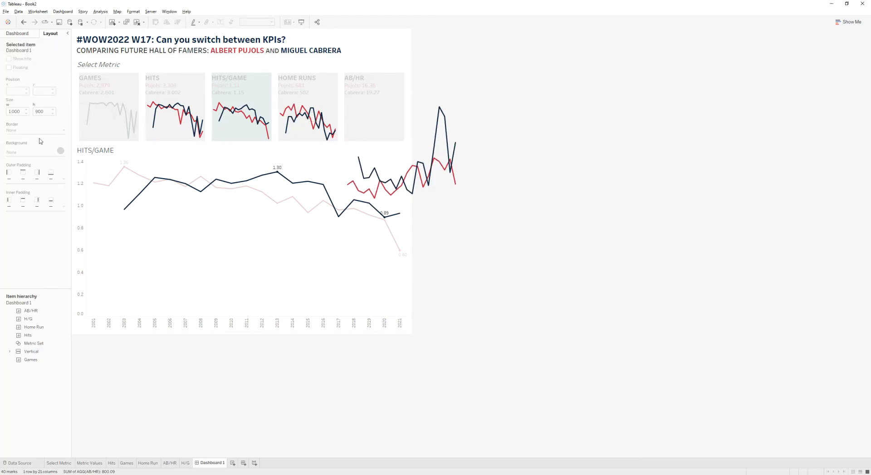
click(399, 166)
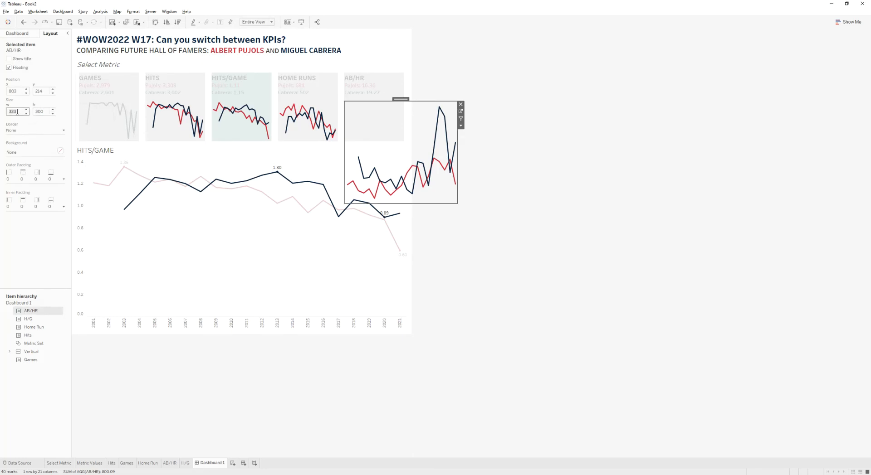
text(120)
key(Return)
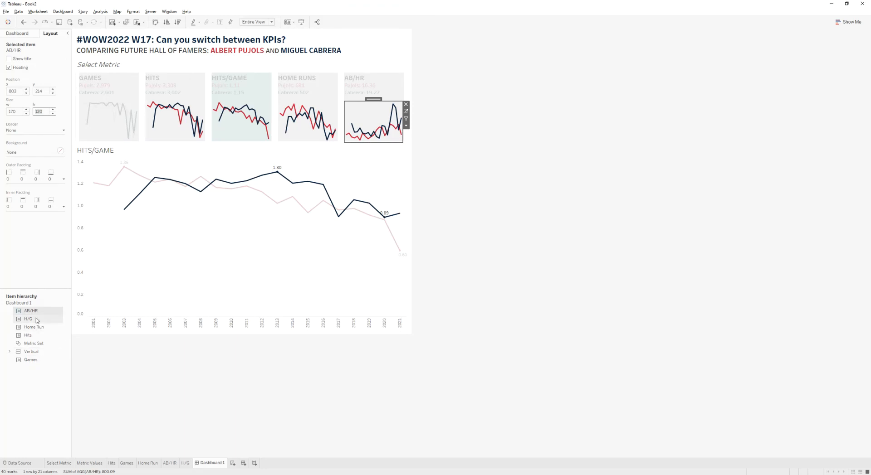
- Send the AB/HR, H/G, Home Run and Hits floating sheets to the back so they sit behind the metric tiles
click(38, 314)
right_click(38, 313)
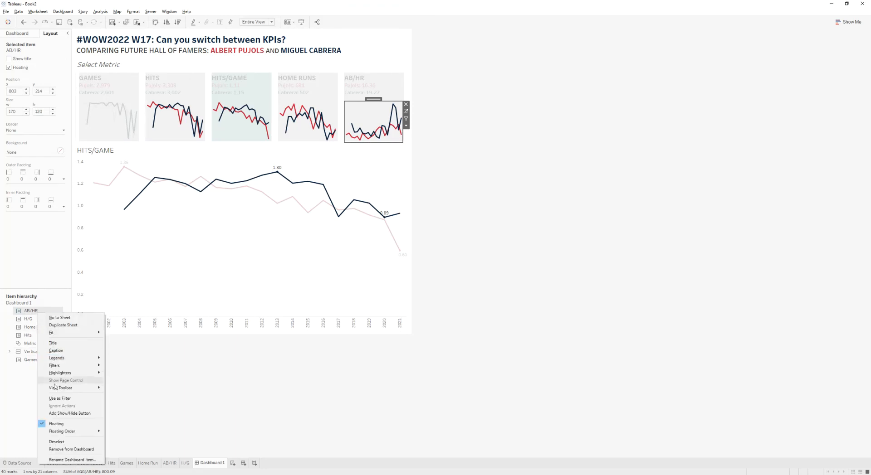
mouse_move(65, 432)
click(126, 450)
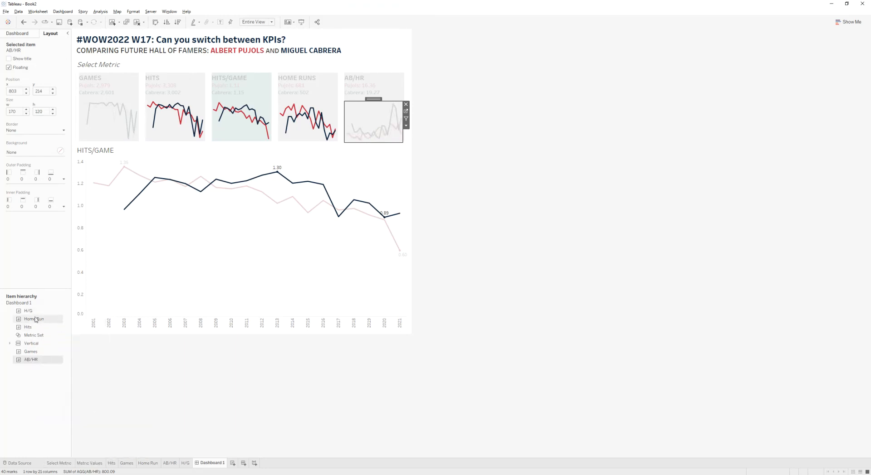
right_click(34, 312)
mouse_move(78, 431)
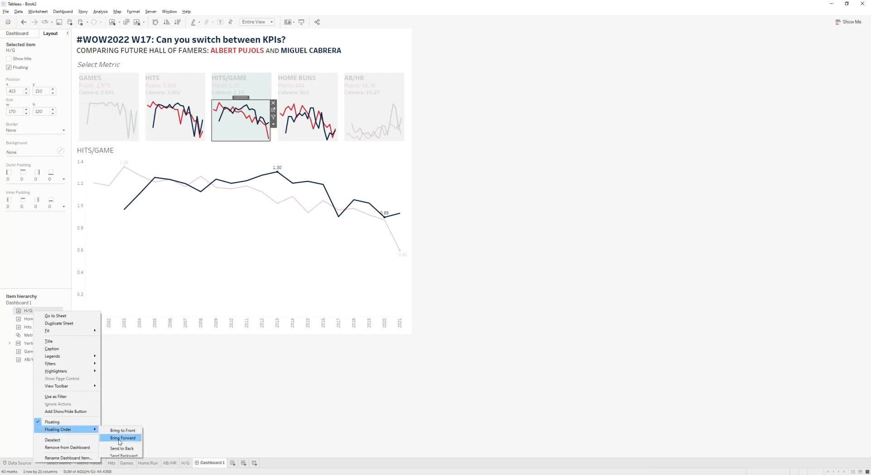
click(122, 450)
right_click(34, 311)
mouse_move(77, 431)
click(124, 450)
right_click(43, 312)
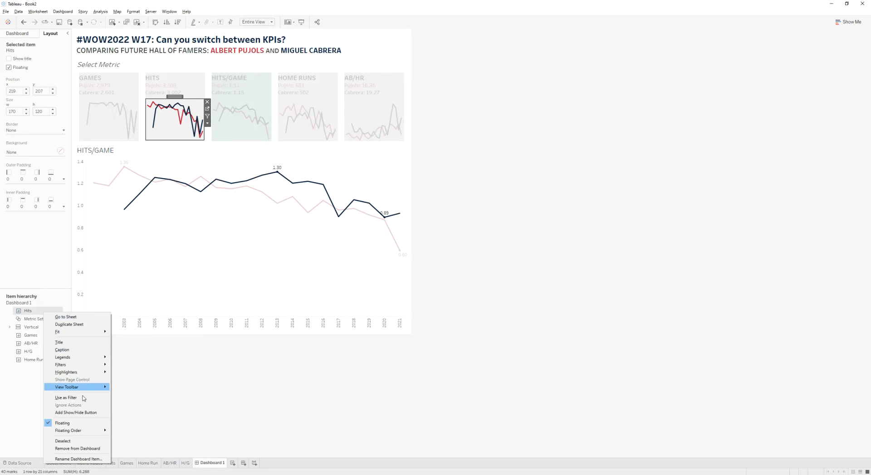
mouse_move(79, 431)
click(130, 450)
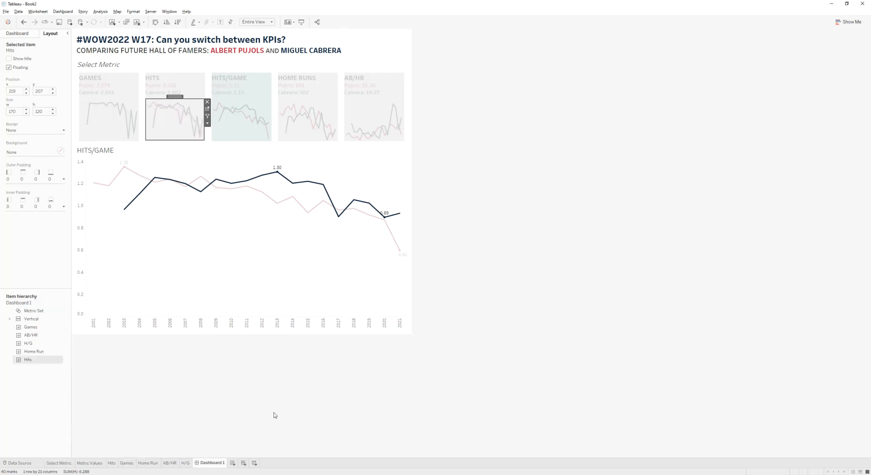
- Test selecting and deselecting the metric tiles and the line chart on the dashboard
click(250, 91)
click(248, 92)
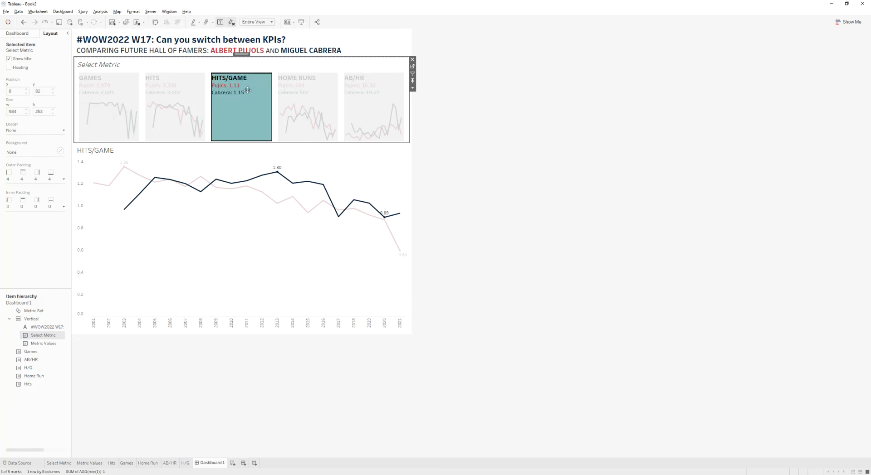
click(249, 88)
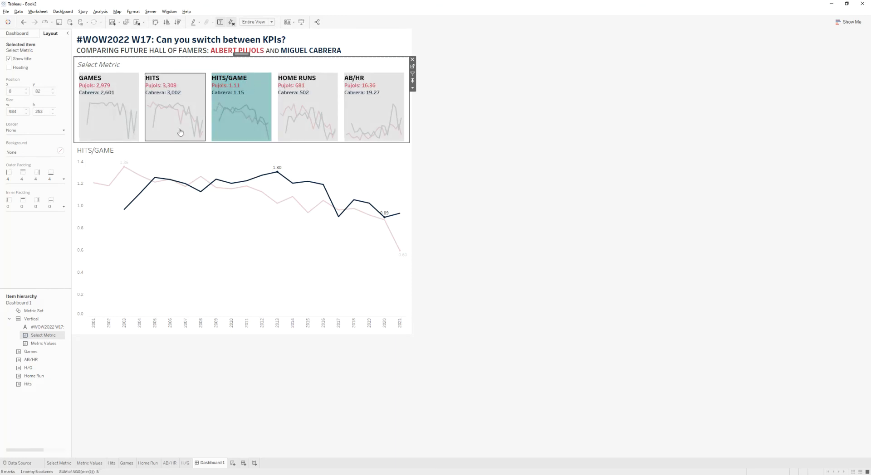
click(184, 91)
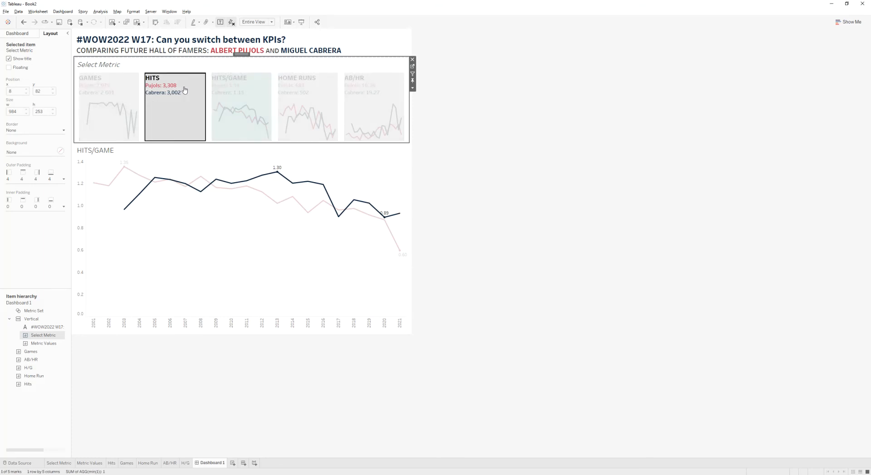
click(185, 91)
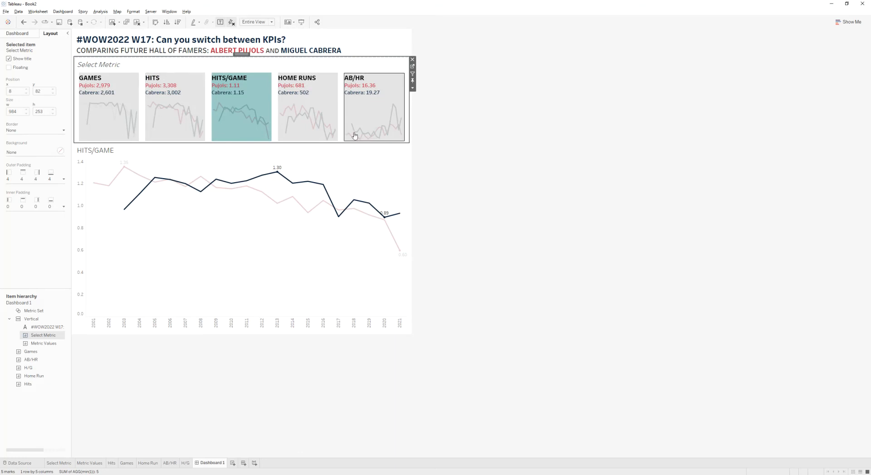
click(198, 291)
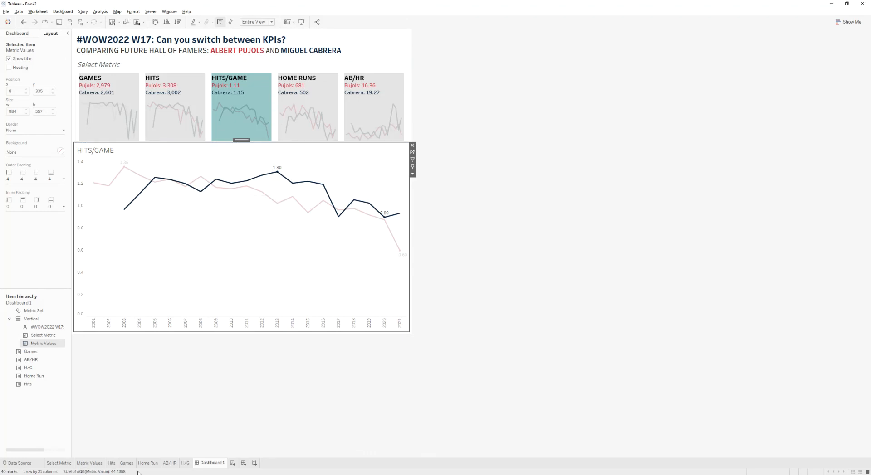
- Inspect the H/G, Select Metric and Metric Values sheets and return to the dashboard
click(184, 464)
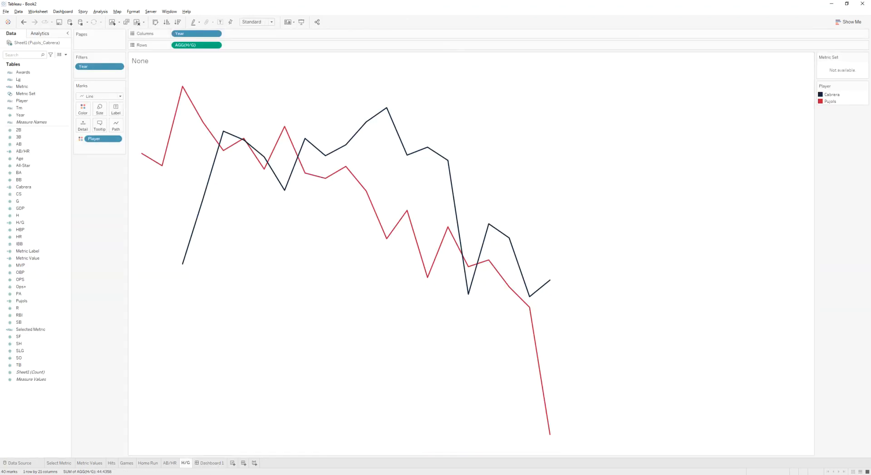
click(210, 463)
click(249, 98)
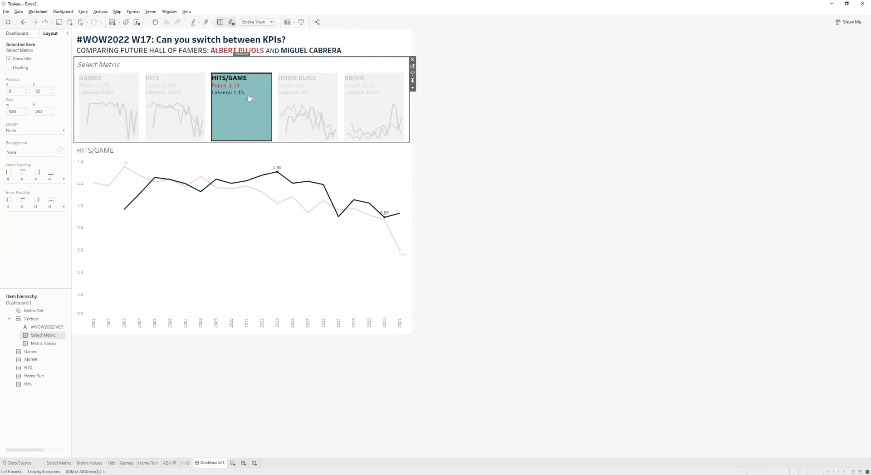
click(217, 185)
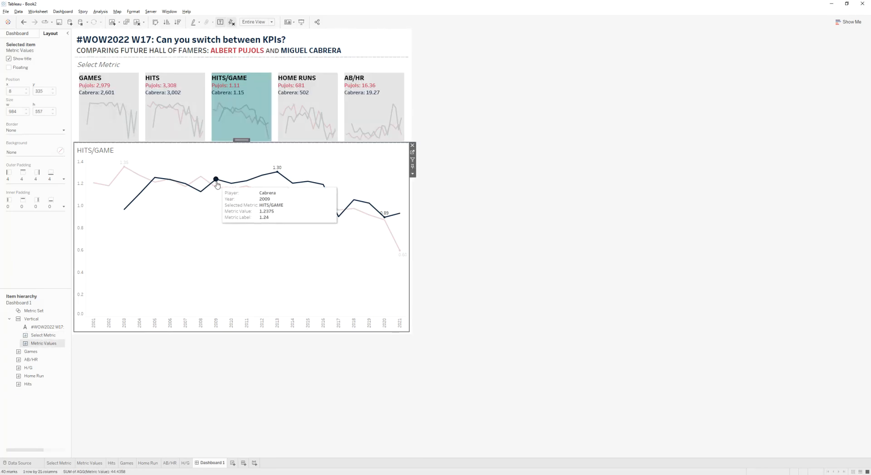
click(217, 185)
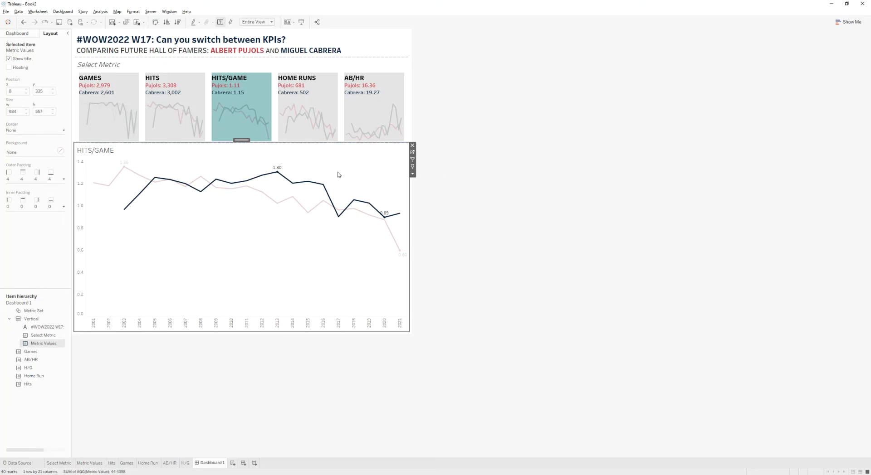
click(58, 13)
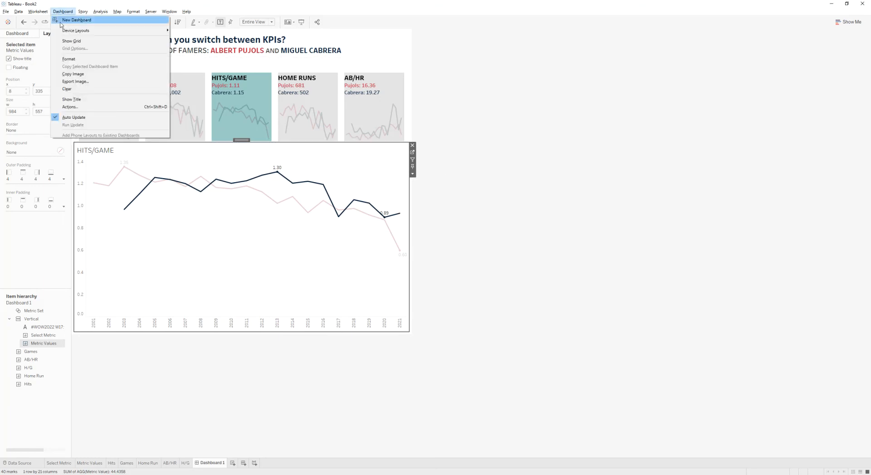
click(170, 278)
click(59, 463)
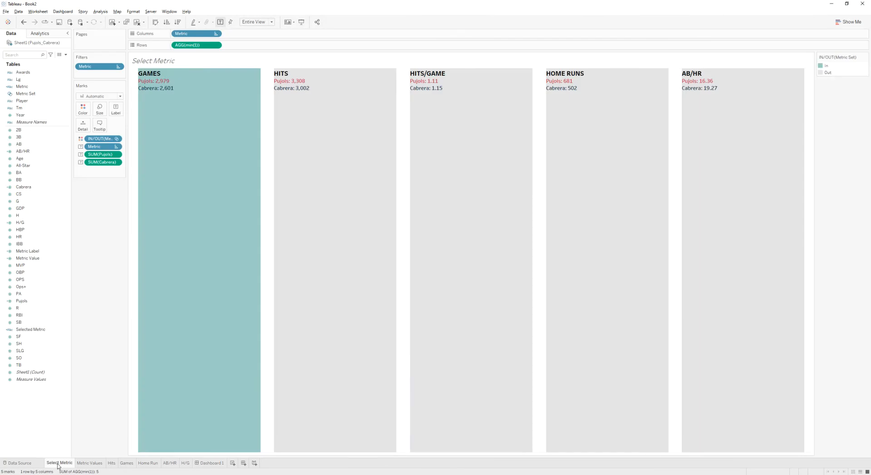
click(88, 465)
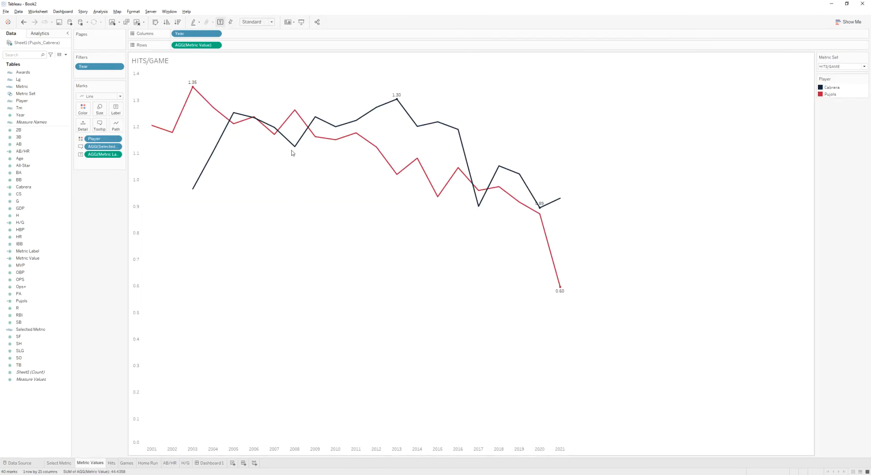
click(209, 463)
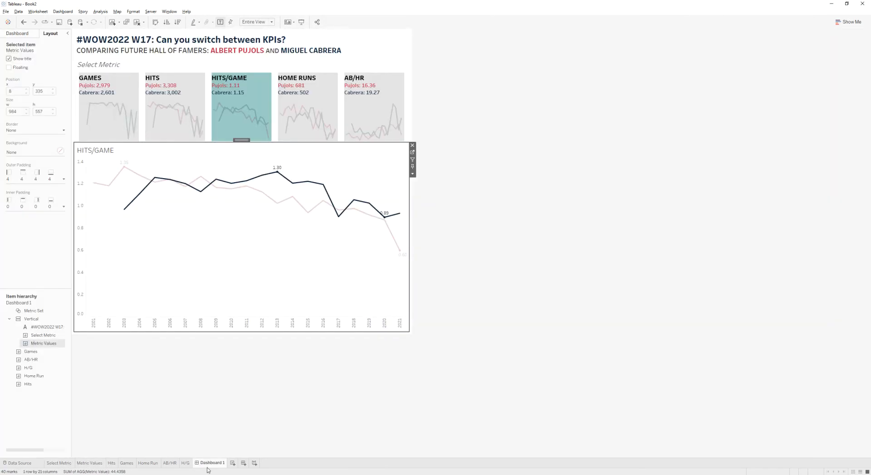
- Add a Change Set Values action with Select Metric as source, targeting Metric Set, keeping set values when the selection clears
click(62, 11)
click(83, 107)
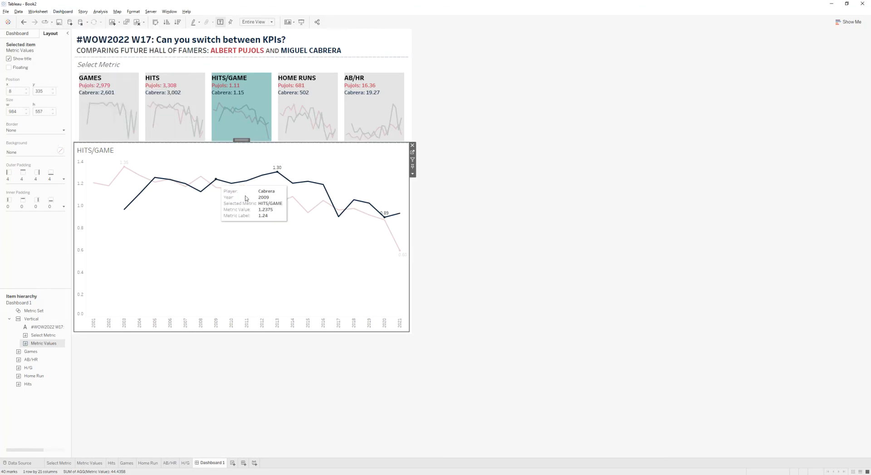
click(365, 272)
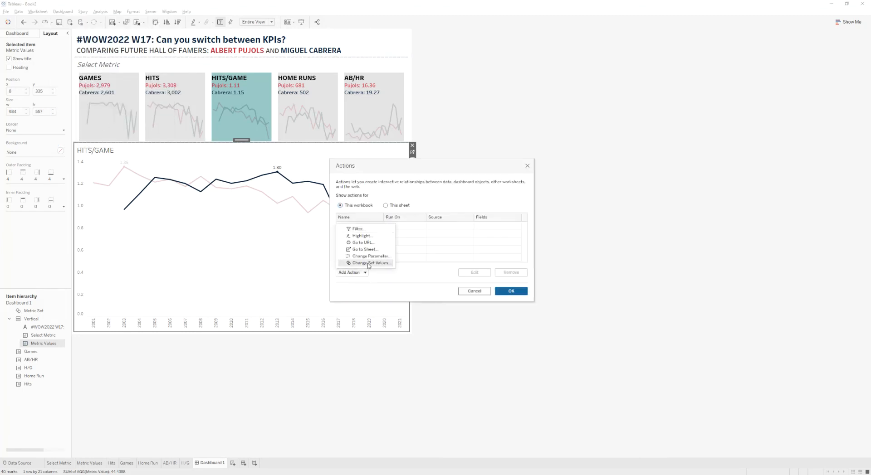
click(368, 263)
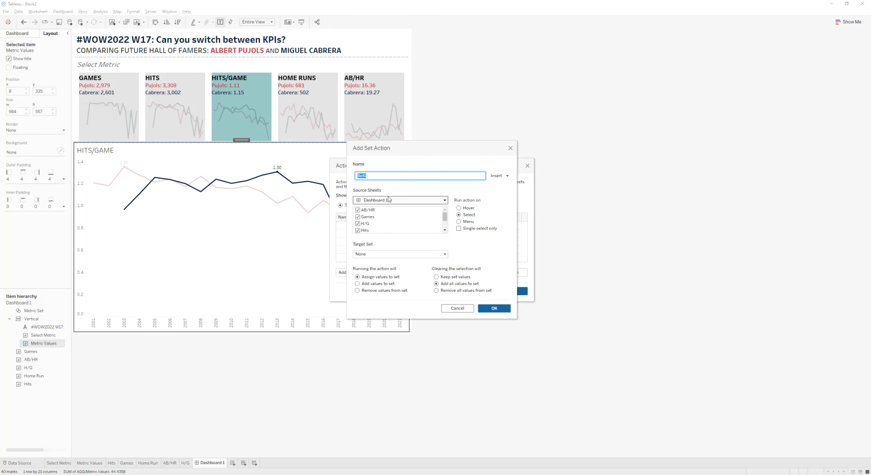
click(371, 214)
scroll(371, 217, down, 2)
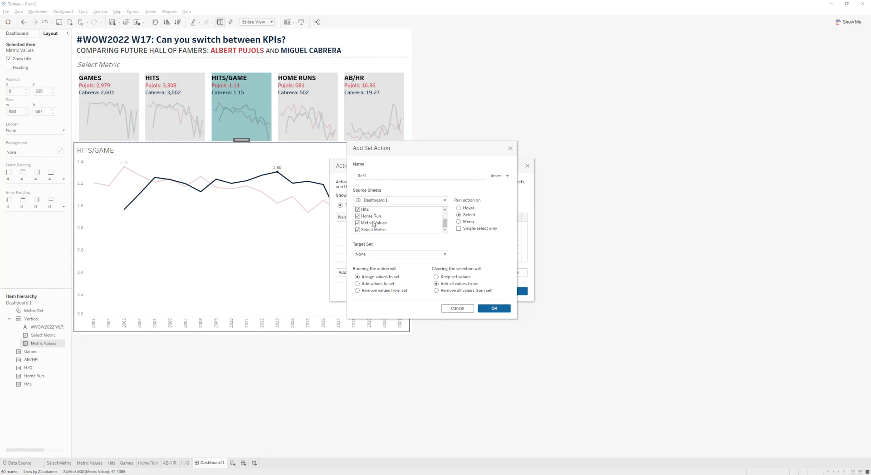
shift+click(364, 224)
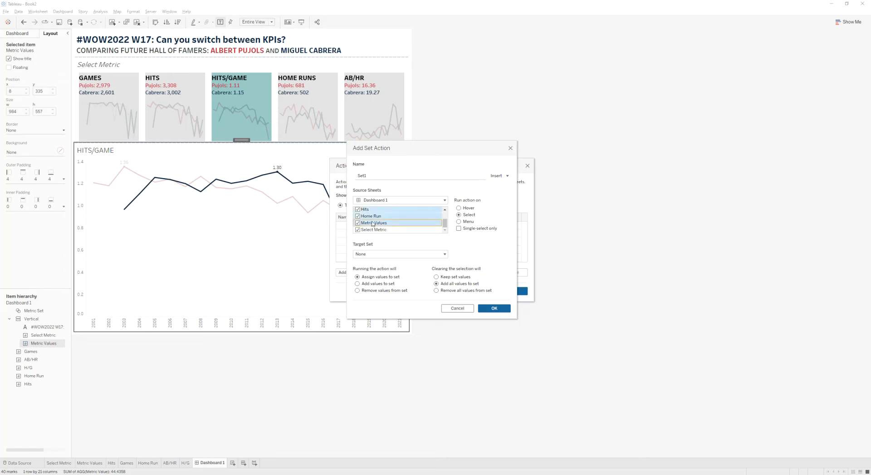
click(358, 223)
click(379, 223)
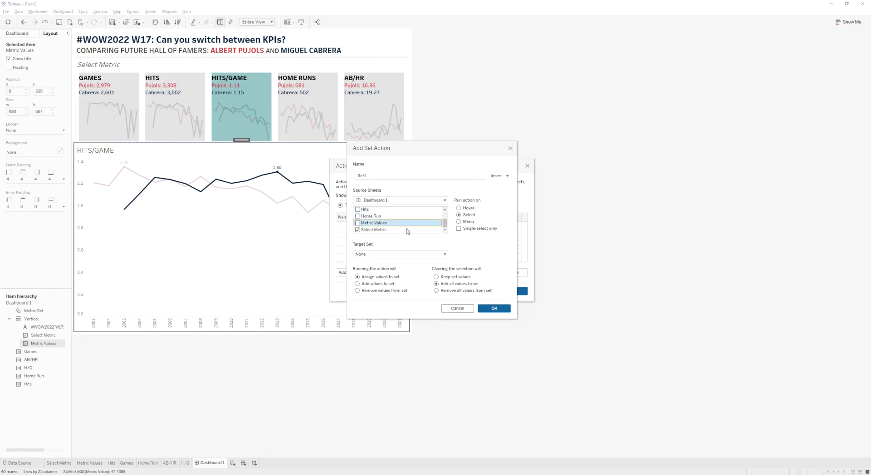
click(399, 254)
mouse_move(396, 271)
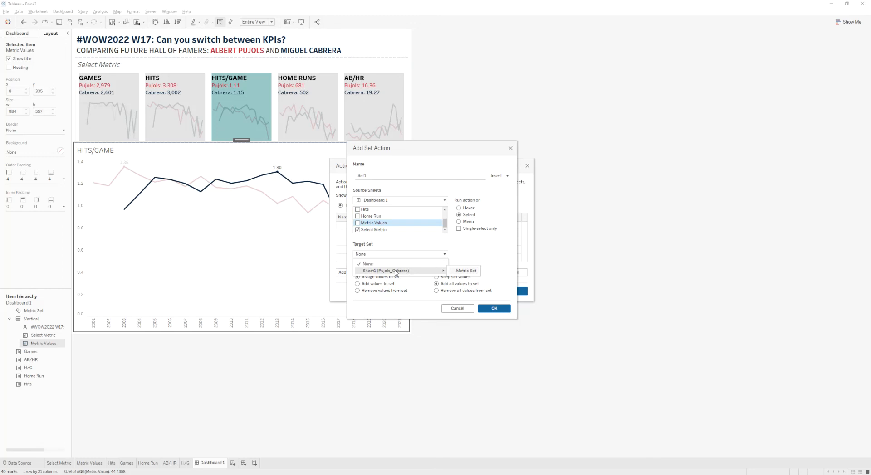
click(464, 272)
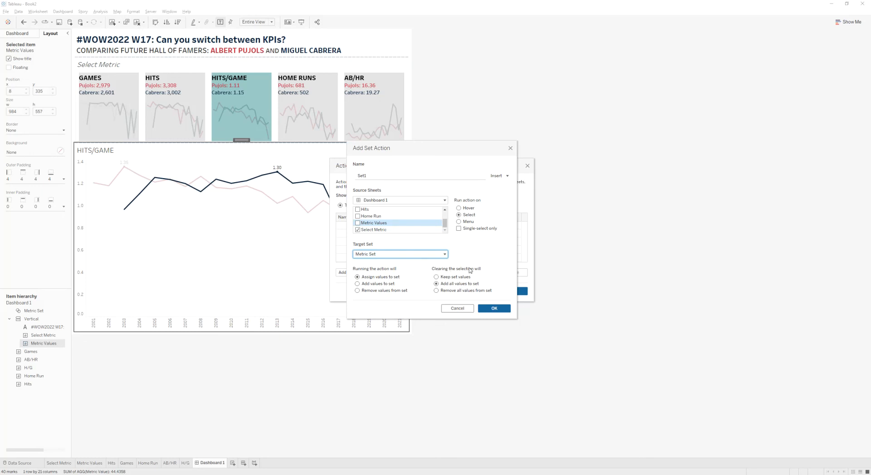
click(449, 279)
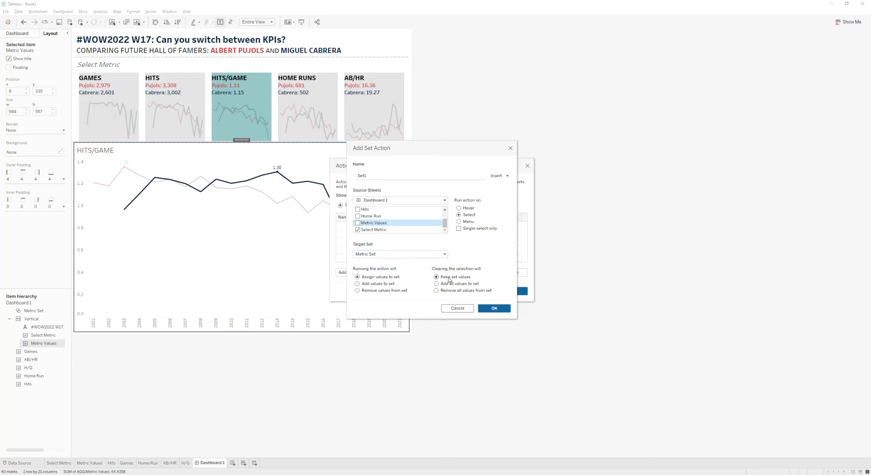
click(496, 310)
click(511, 292)
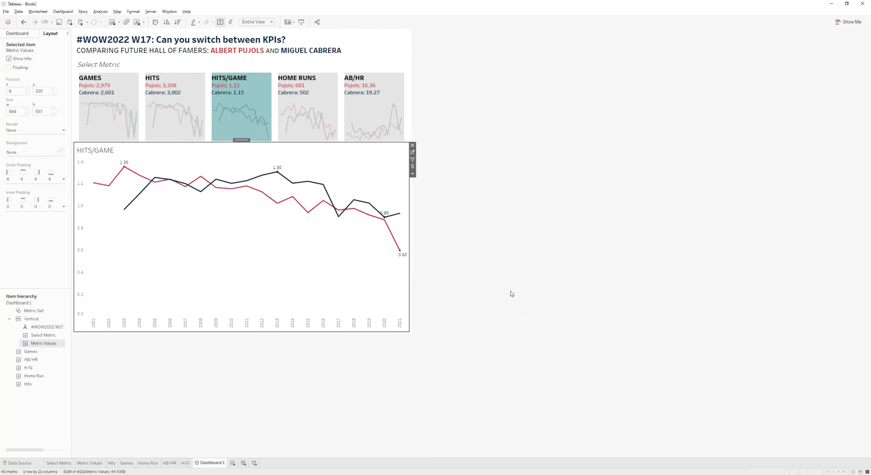
- Test the action by selecting each metric tile in turn, then open the Select Metric sheet
click(129, 94)
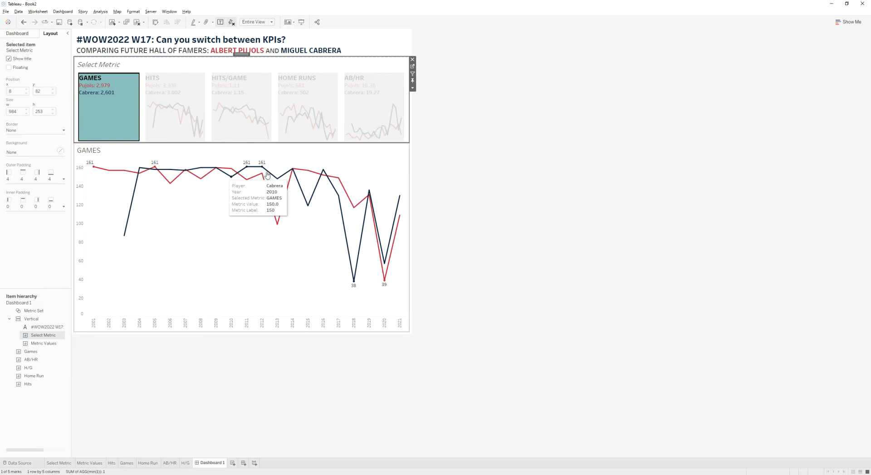
click(202, 91)
click(259, 94)
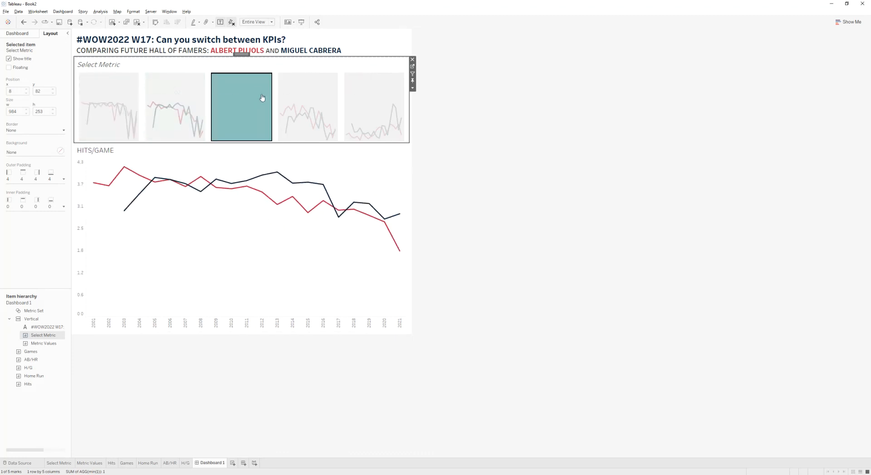
click(312, 96)
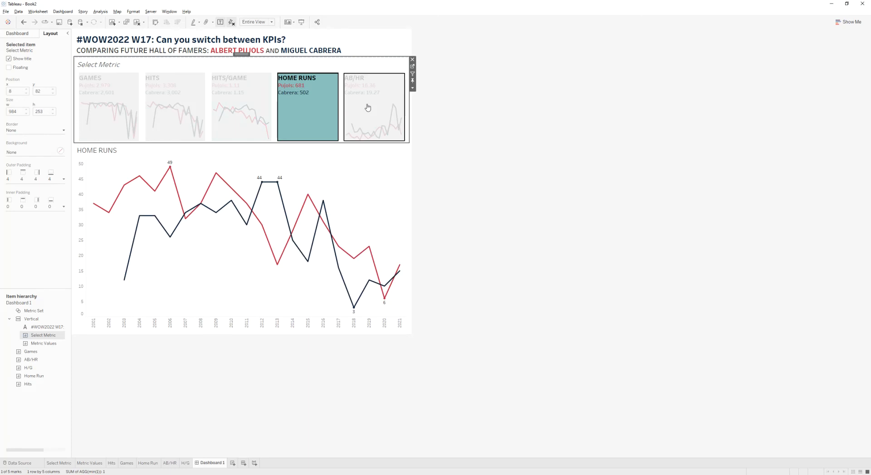
click(367, 108)
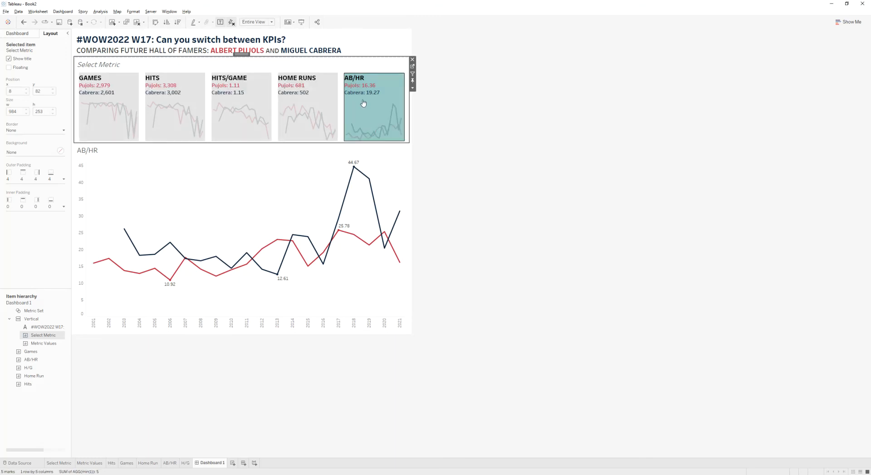
click(319, 100)
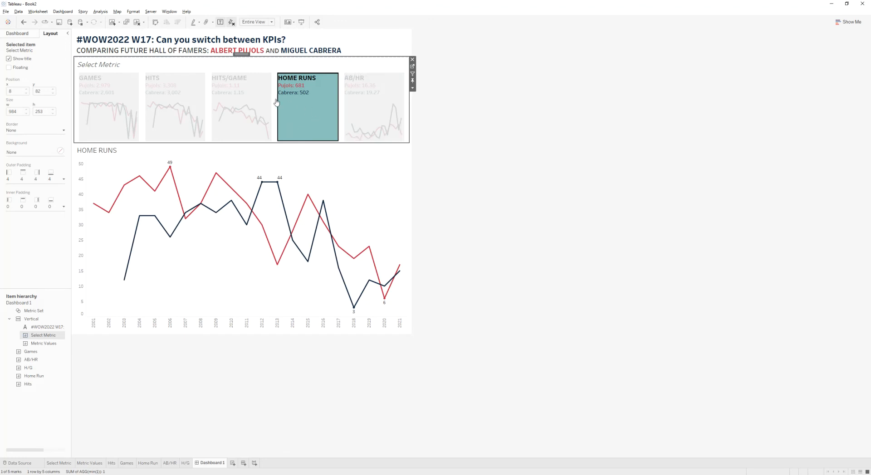
click(297, 121)
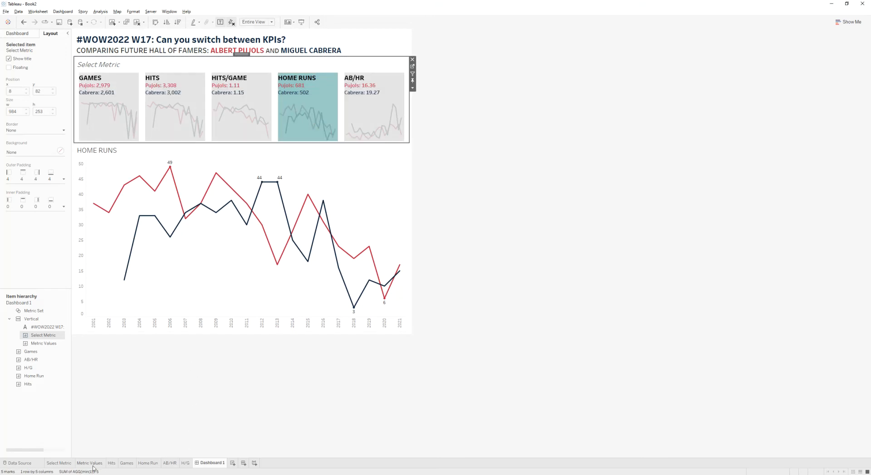
click(66, 464)
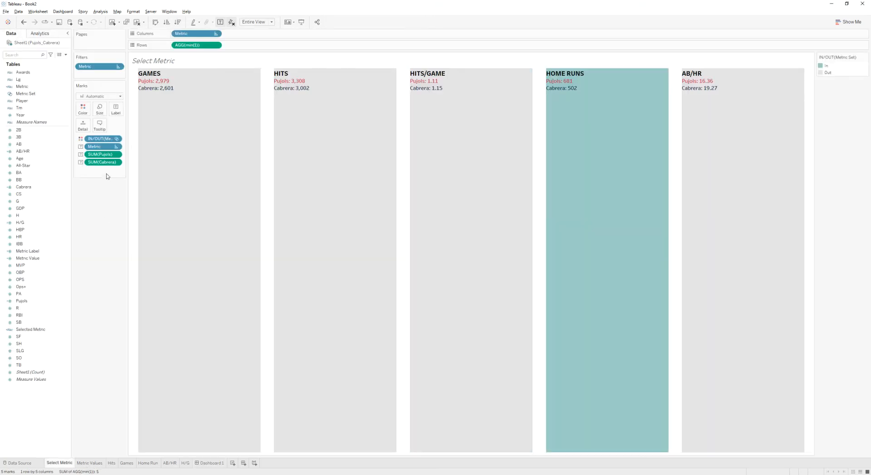
- Create a calculated field named TRUE with the formula TRUE
click(66, 55)
click(63, 64)
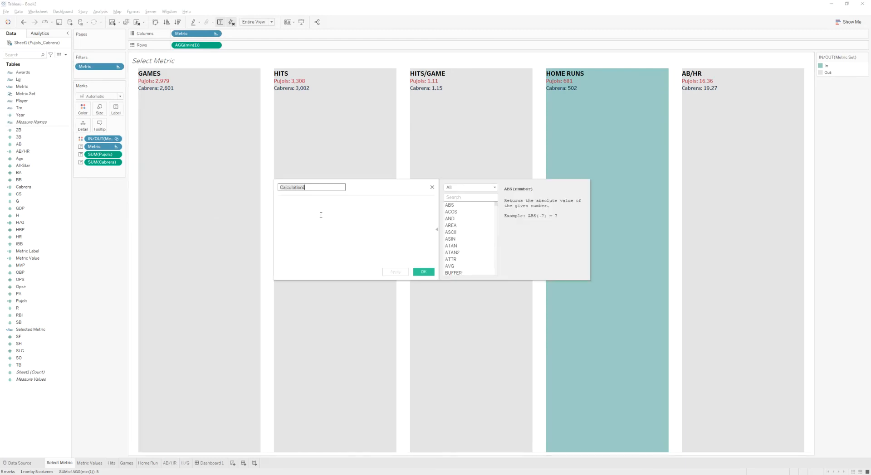
text(TRUE)
key(Tab)
text(TRUE)
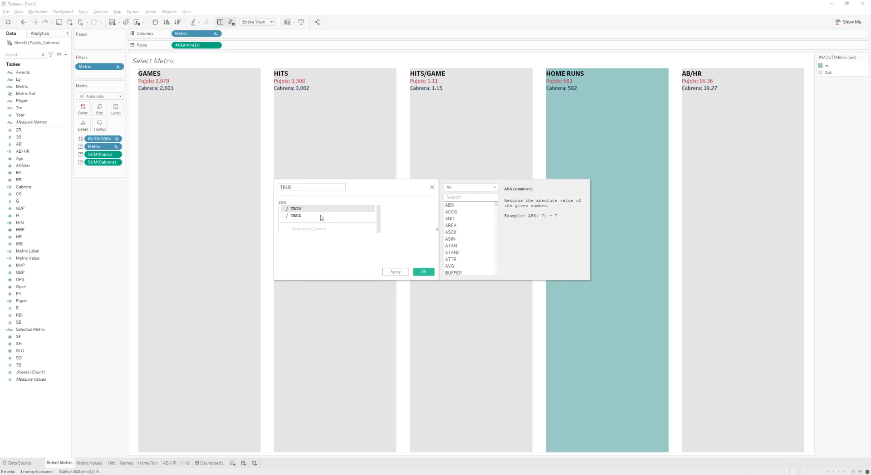
click(422, 273)
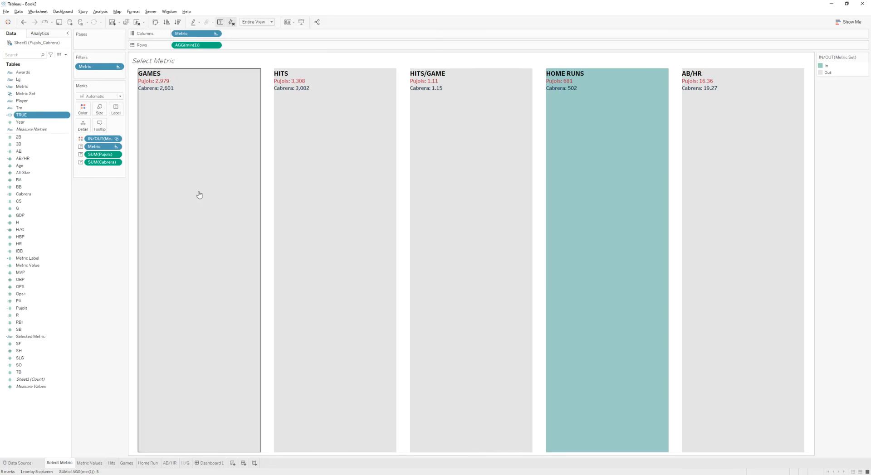
- Create a calculated field named FALSE with the formula FALSE, and add both TRUE and FALSE to Detail on Select Metric
click(60, 55)
click(559, 168)
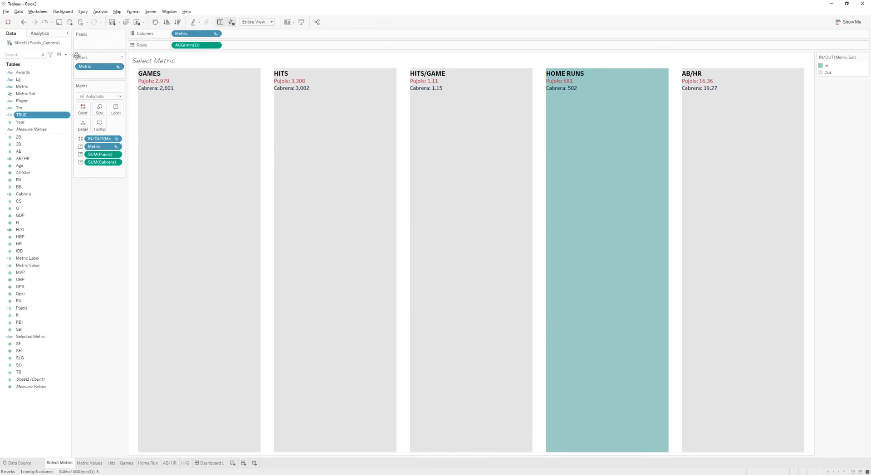
click(65, 55)
click(23, 61)
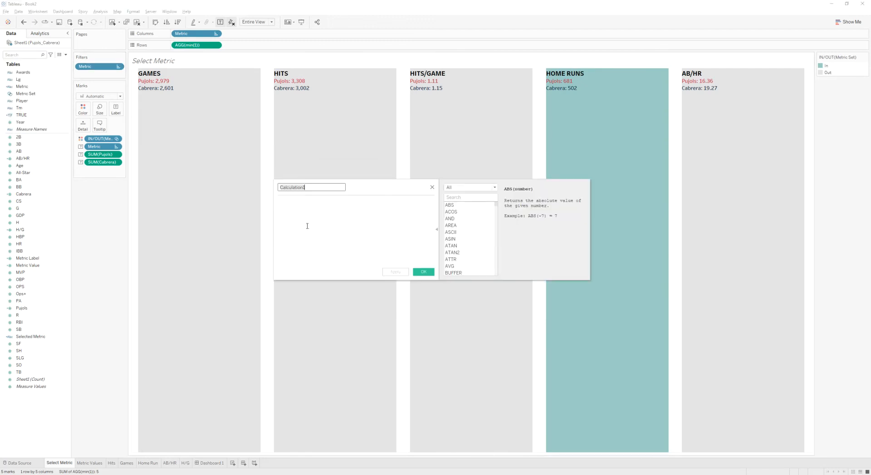
text(FALSE)
click(332, 225)
text(FA)
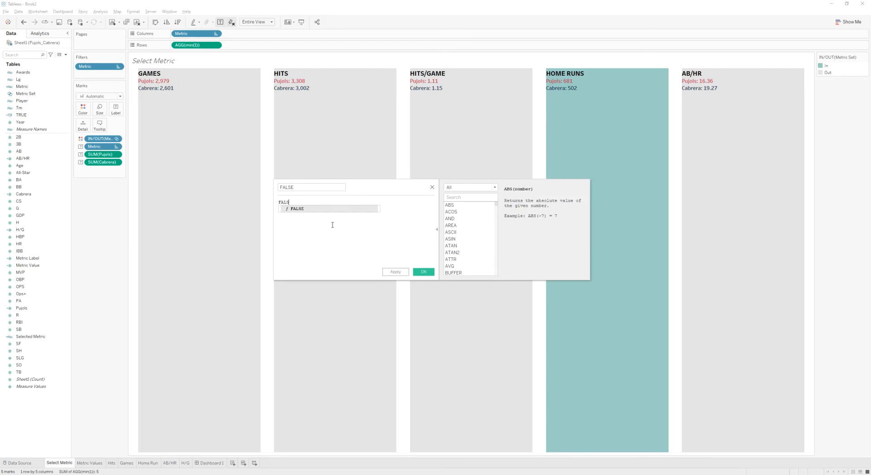
text(LS)
click(327, 210)
click(424, 272)
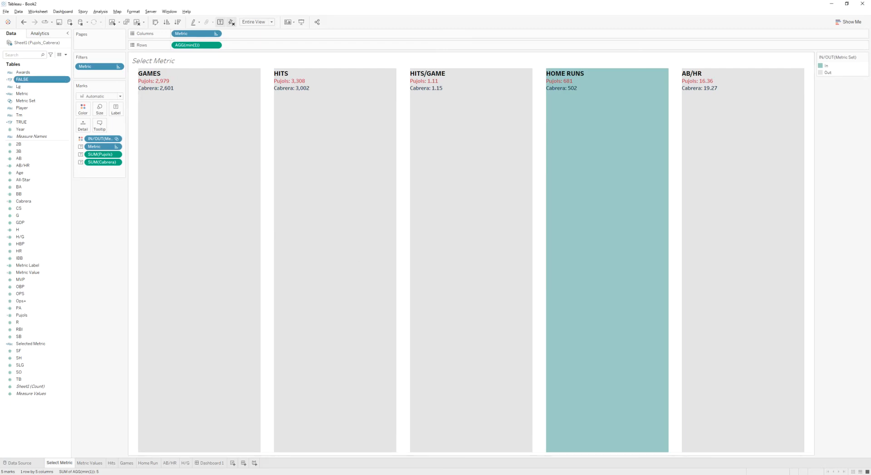
ctrl+click(30, 123)
drag(25, 124, 83, 125)
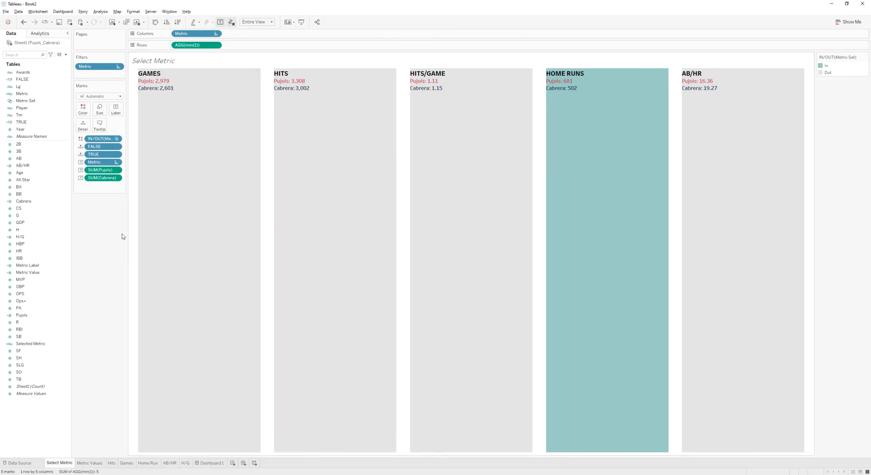
- On the dashboard, add a filter action running on Select with Select Metric as the only source sheet
click(210, 463)
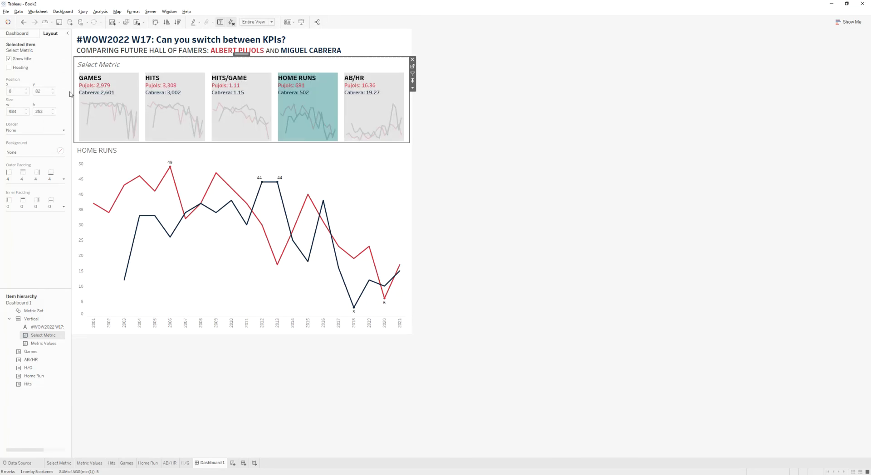
click(62, 11)
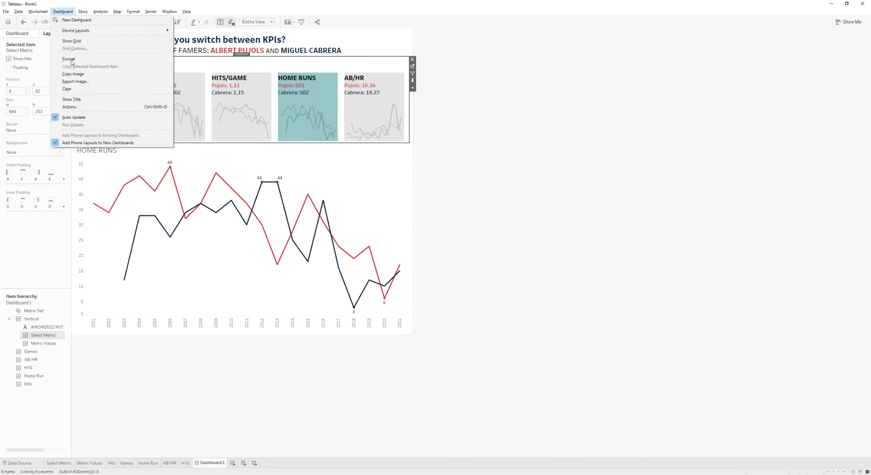
click(70, 107)
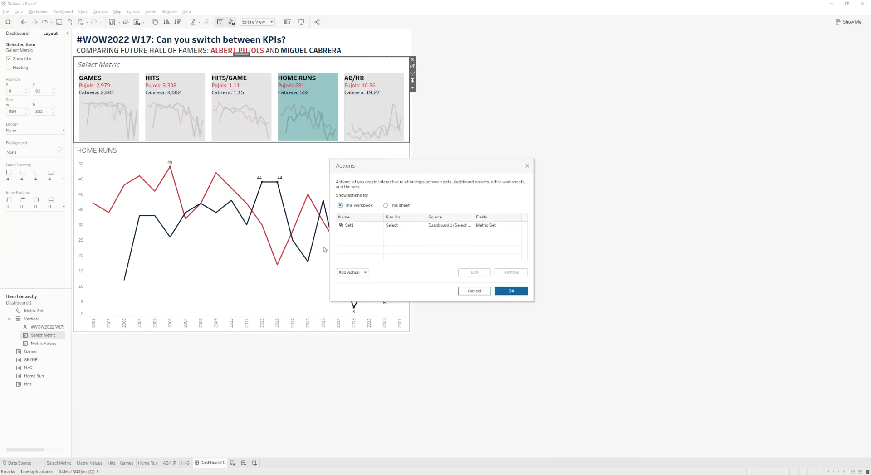
click(363, 274)
click(358, 230)
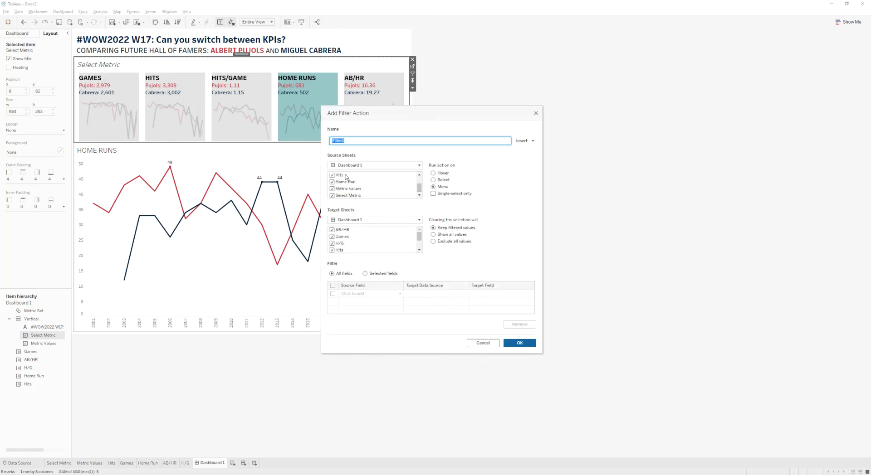
click(433, 180)
scroll(350, 184, down, 3)
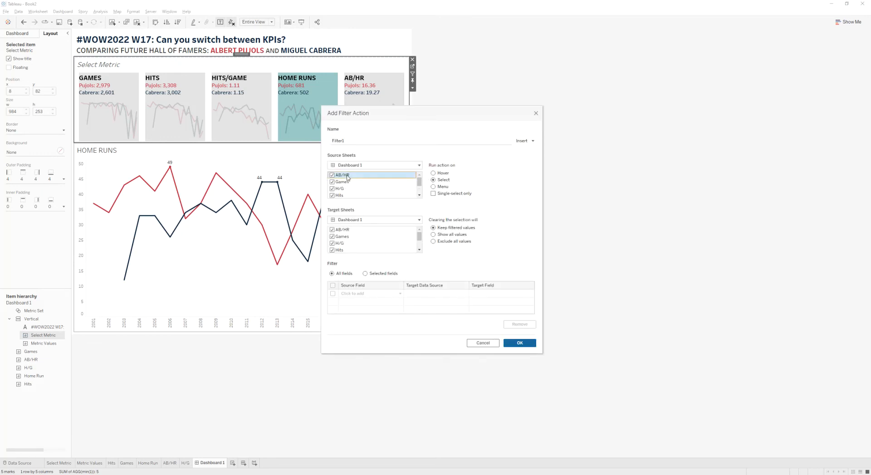
shift+click(343, 190)
click(332, 188)
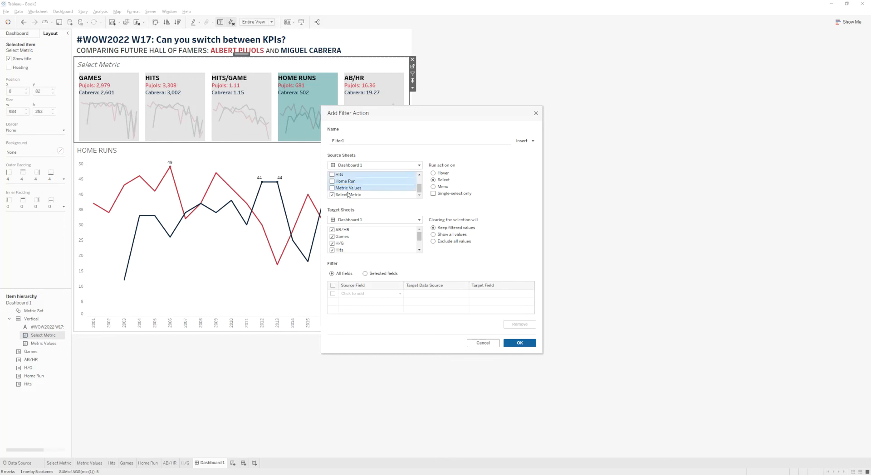
click(352, 189)
- Target the Select Metric sheet, show all values when cleared, and map source field FALSE to target field TRUE
click(356, 222)
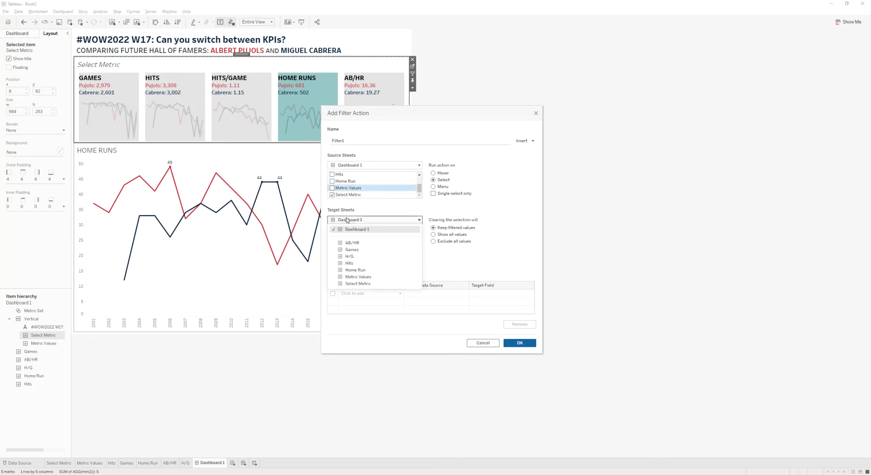
click(359, 284)
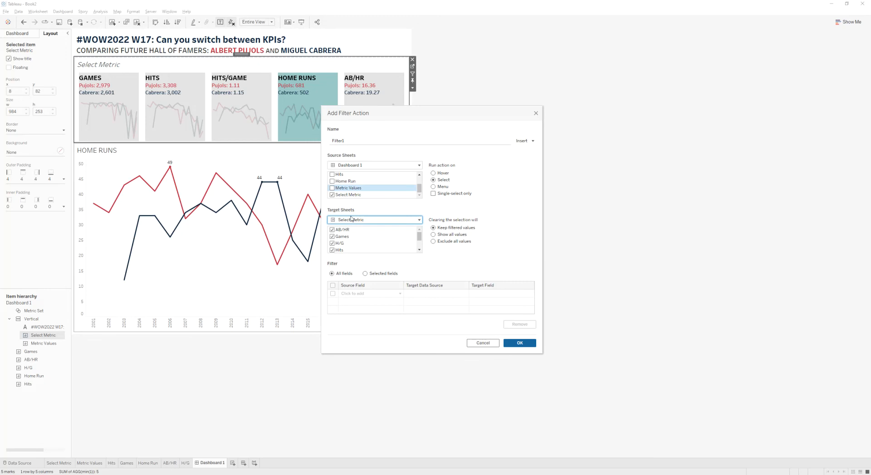
click(433, 235)
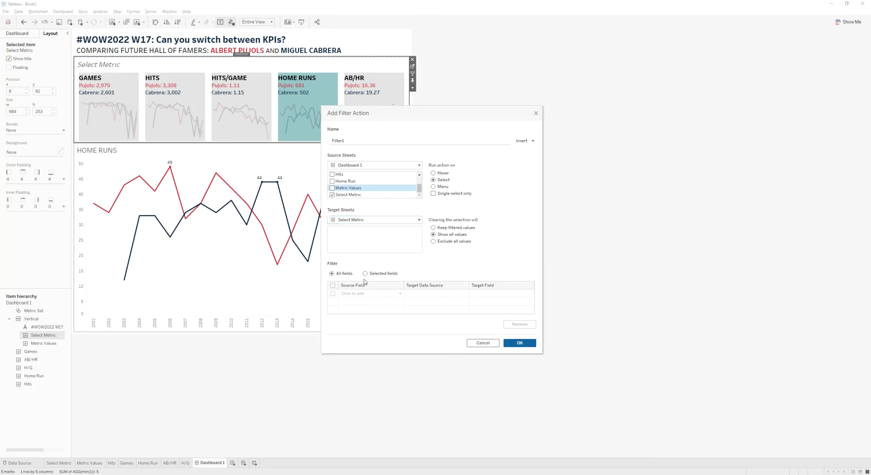
click(368, 293)
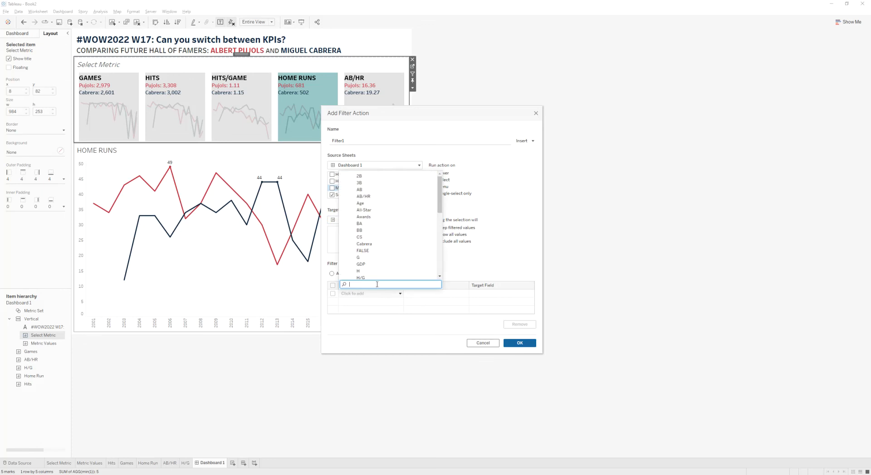
click(371, 255)
click(490, 294)
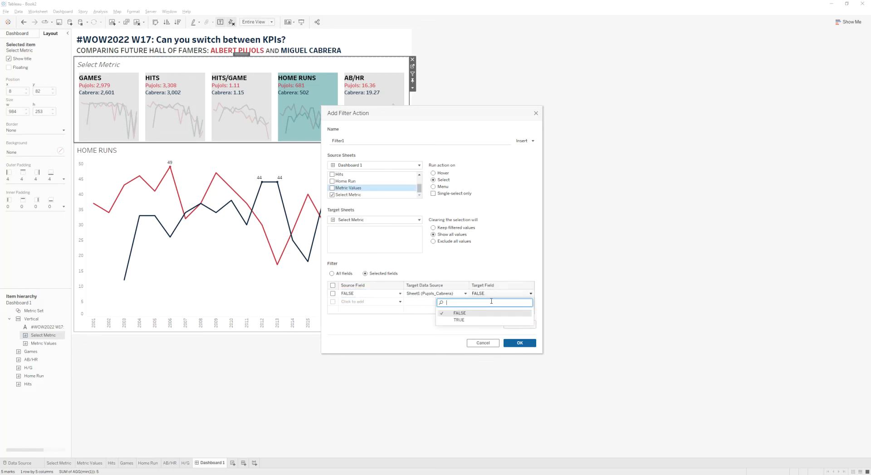
click(459, 320)
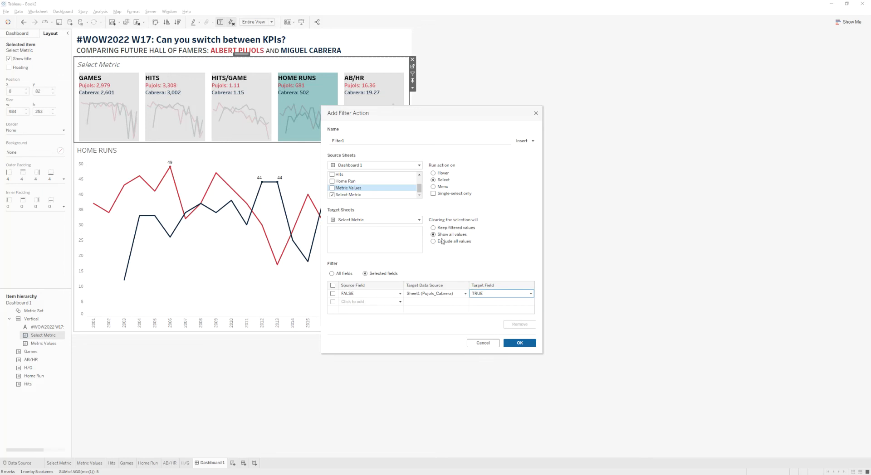
click(520, 343)
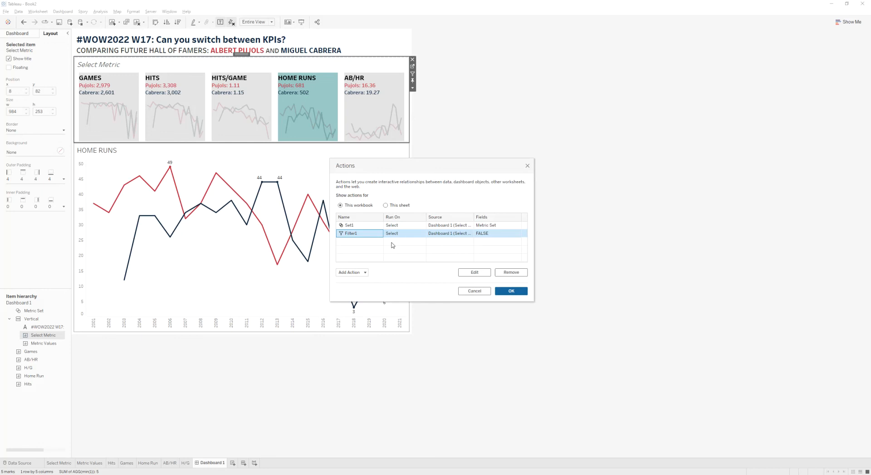
click(512, 291)
- Test selecting the metric tiles one after another to check the selection behaviour and line chart
click(252, 95)
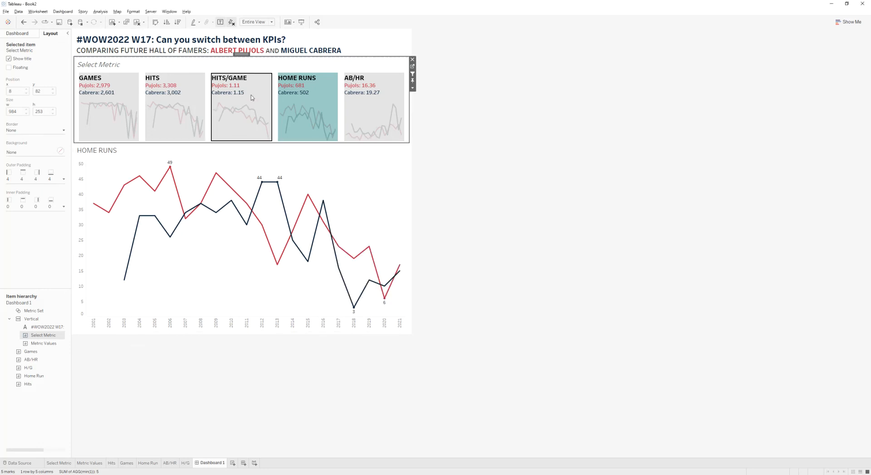
click(196, 97)
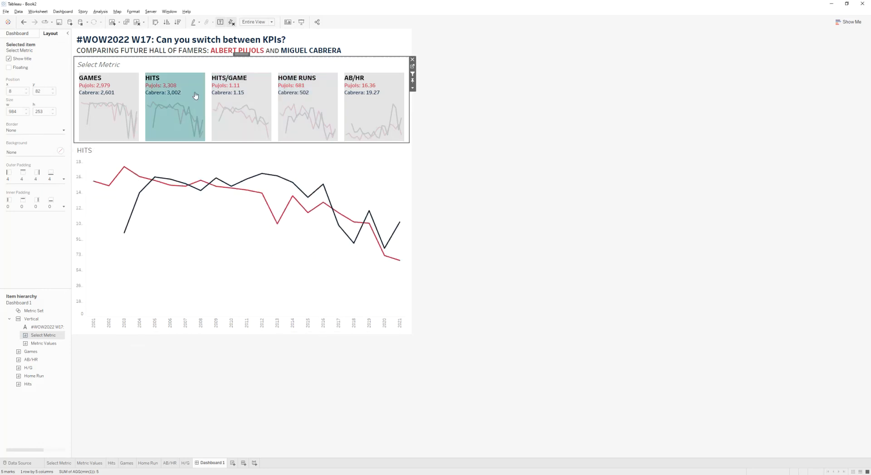
click(110, 103)
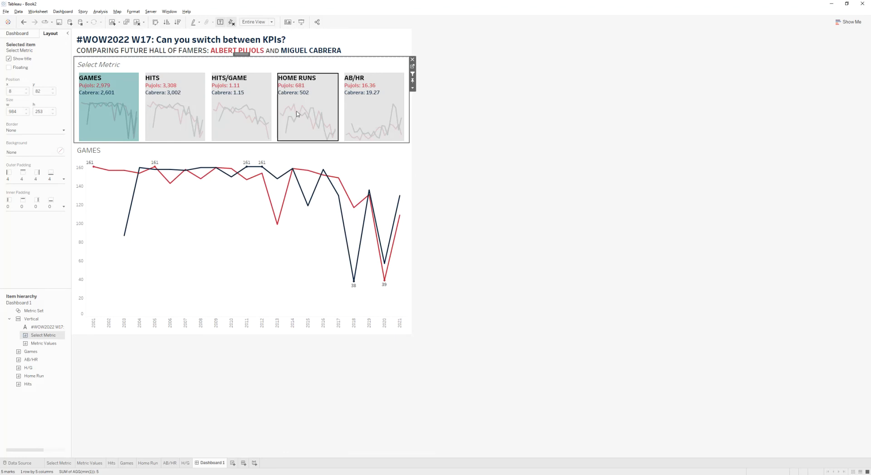
click(298, 114)
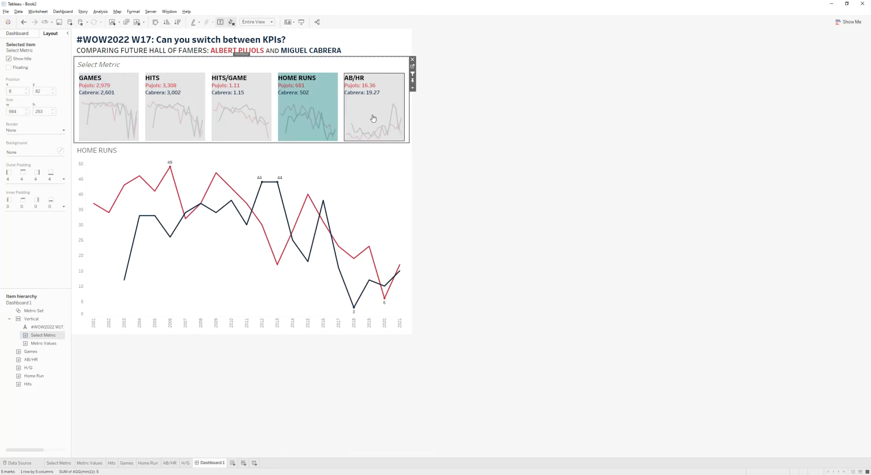
click(372, 116)
click(317, 123)
click(248, 124)
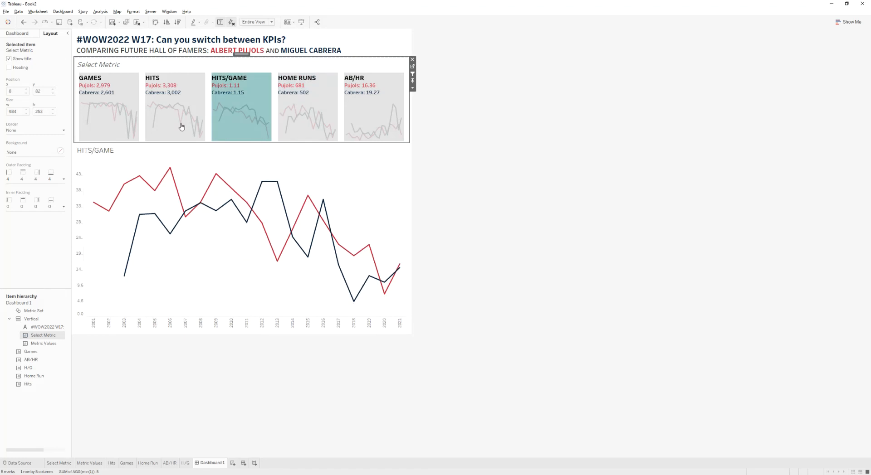
click(116, 124)
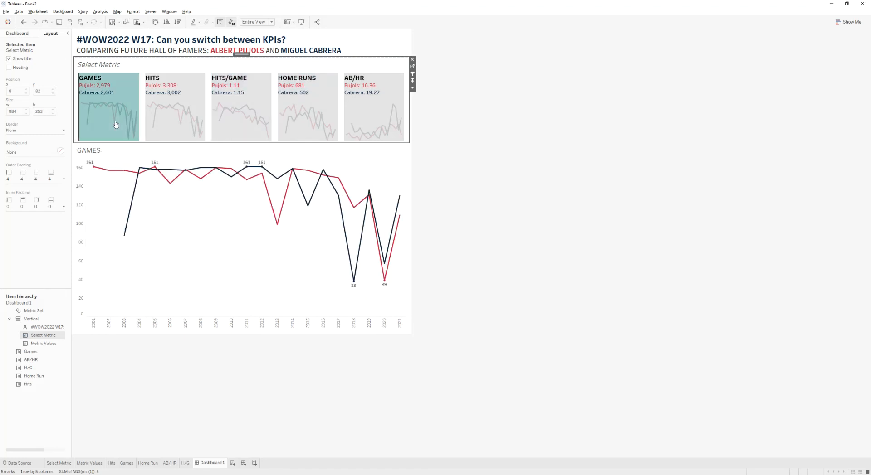